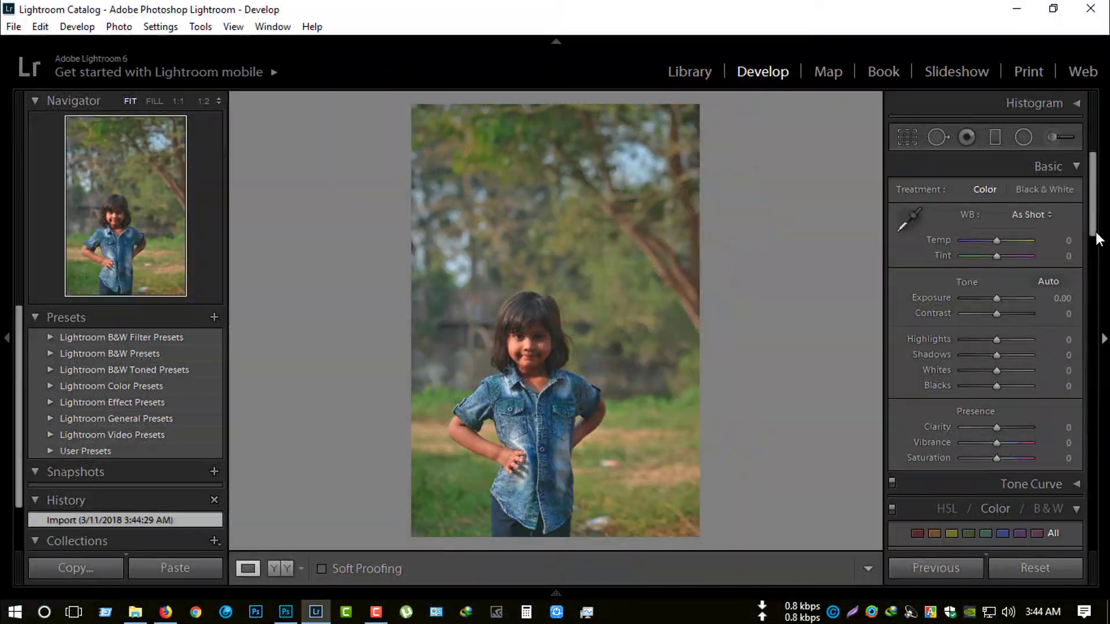
- Enable lens profile corrections and chromatic aberration removal in Lens Corrections
{"action": "left_click_drag", "start_coordinate": [1097, 238], "coordinate": [1101, 520]}
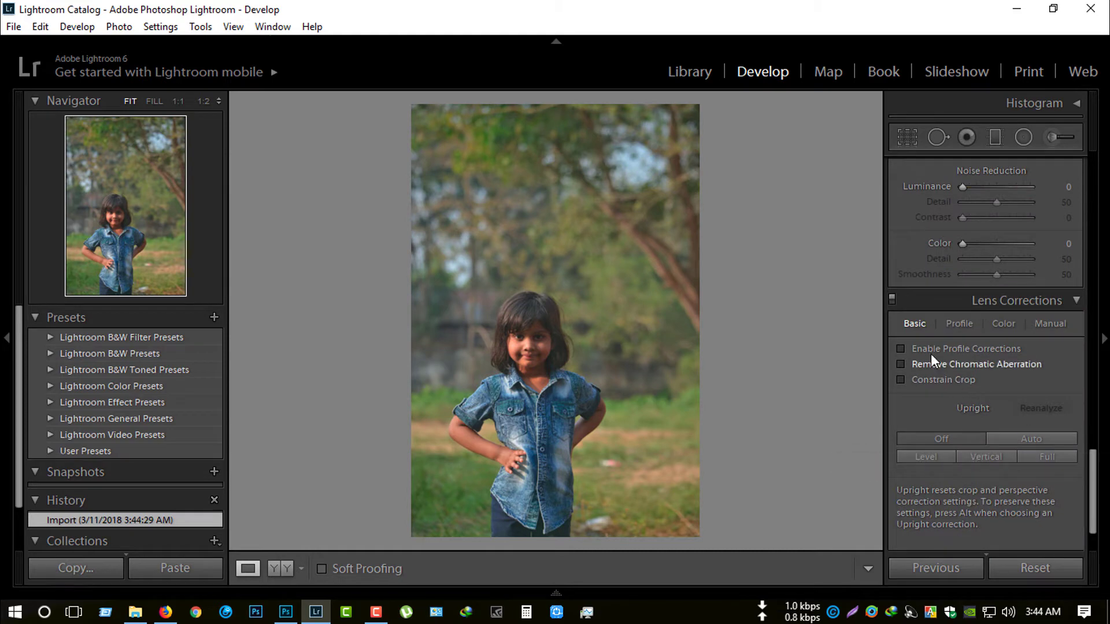
{"action": "left_click", "coordinate": [930, 348]}
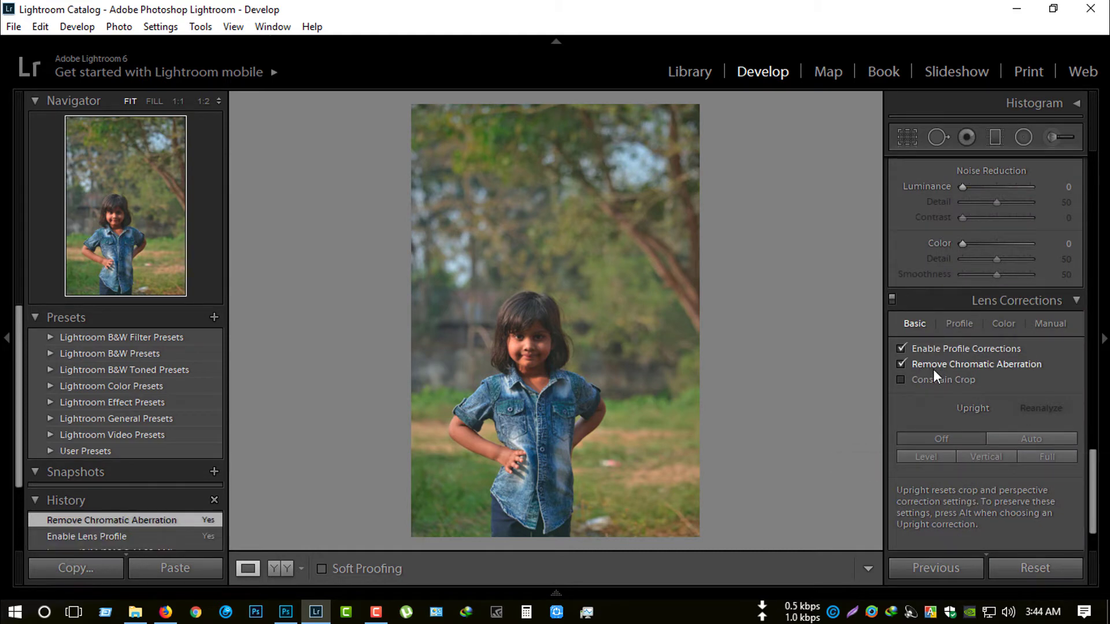
{"action": "left_click_drag", "start_coordinate": [1097, 474], "coordinate": [1085, 190]}
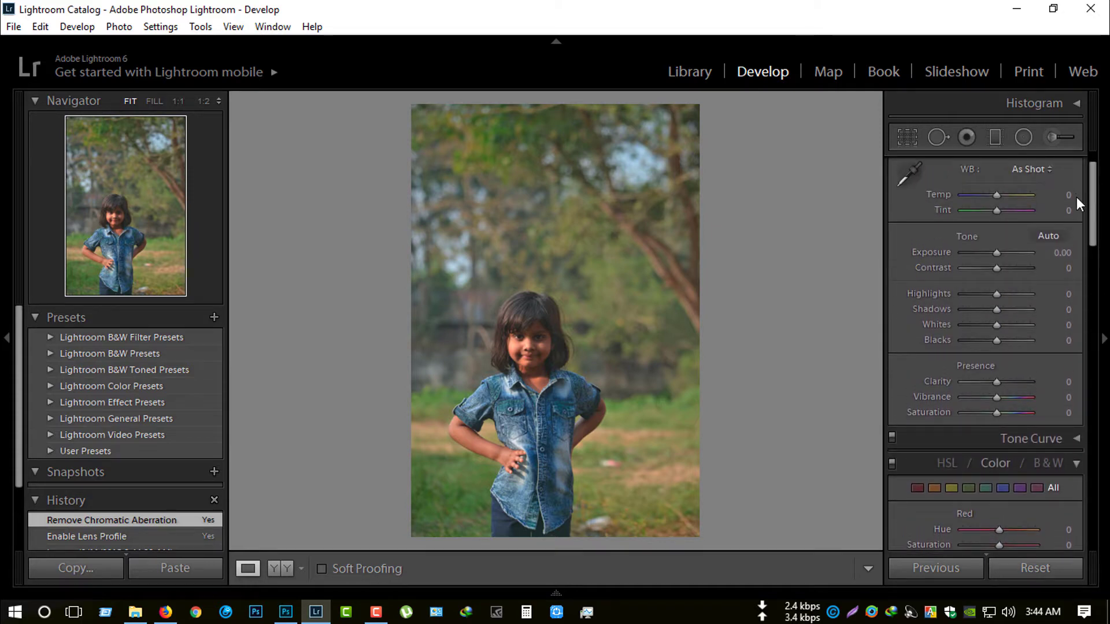
- Set Shadows to +81, Highlights to −10 and Whites to +17 in Basic
{"action": "key", "text": "Up"}
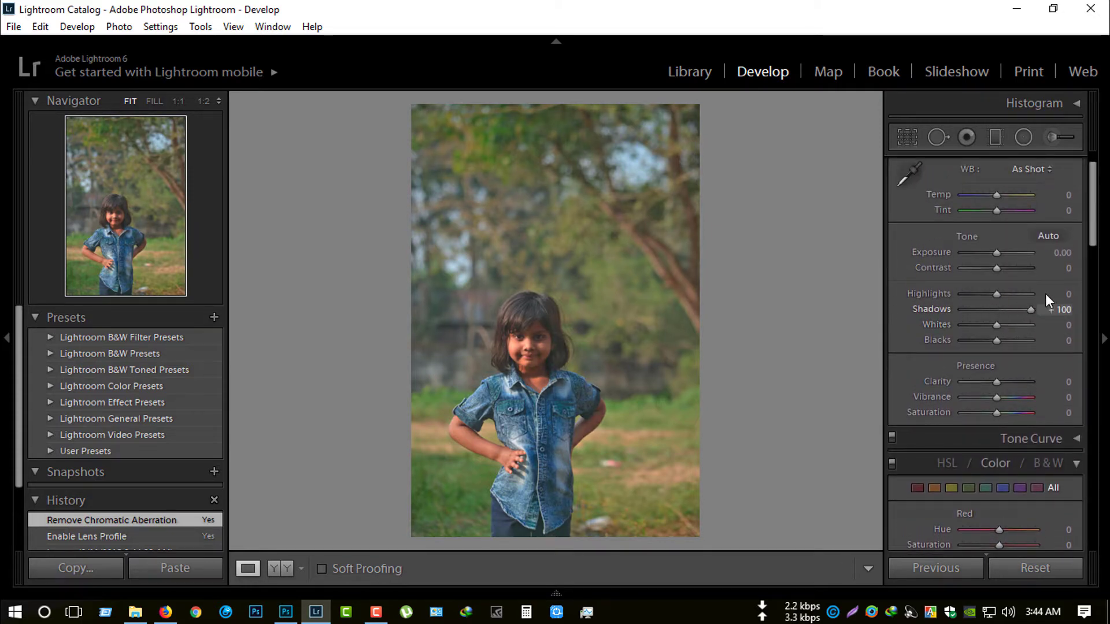
{"action": "left_click", "coordinate": [1027, 308]}
{"action": "mouse_move", "coordinate": [1010, 325]}
{"action": "left_mouse_down"}
{"action": "mouse_move", "coordinate": [998, 301]}
{"action": "mouse_move", "coordinate": [1021, 287]}
{"action": "mouse_move", "coordinate": [993, 283]}
{"action": "left_mouse_up"}
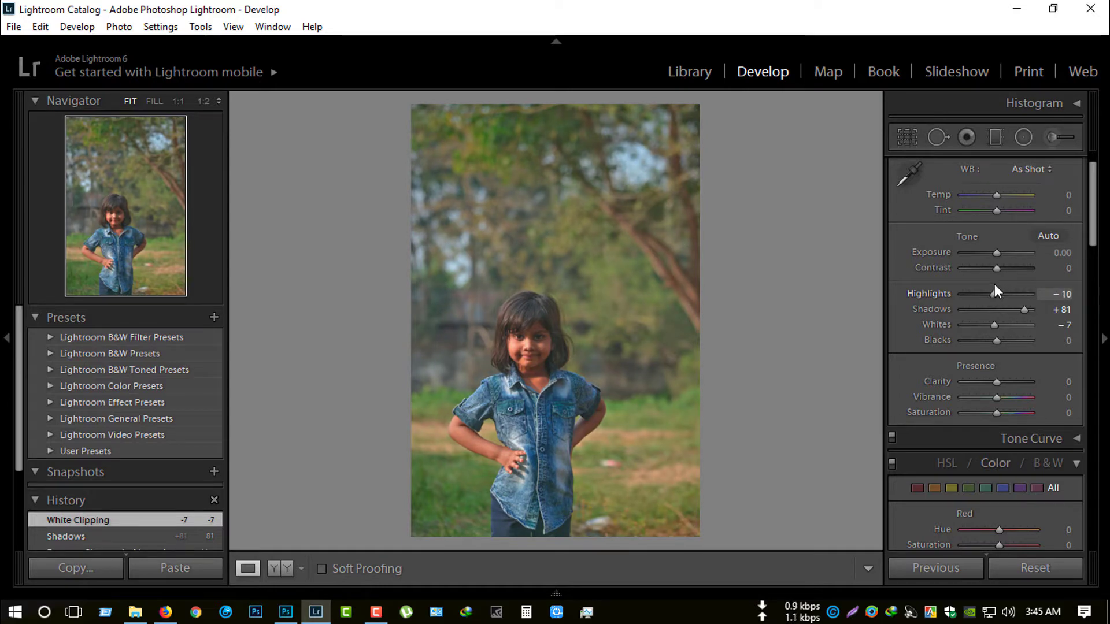
{"action": "left_click_drag", "start_coordinate": [995, 323], "coordinate": [1004, 315]}
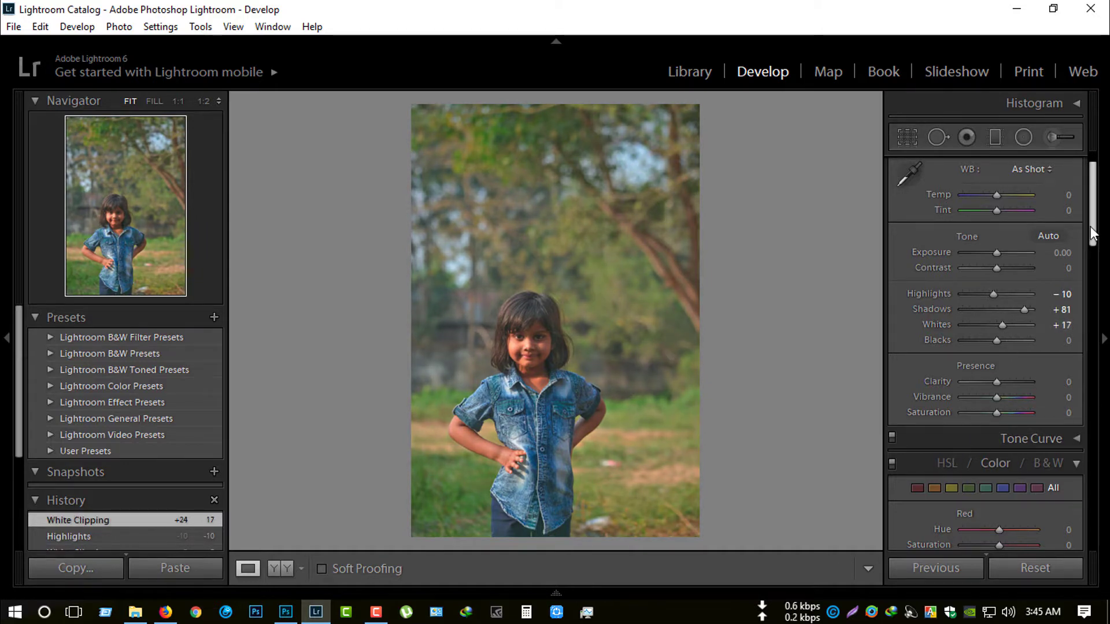
{"action": "left_click_drag", "start_coordinate": [1094, 233], "coordinate": [1103, 480]}
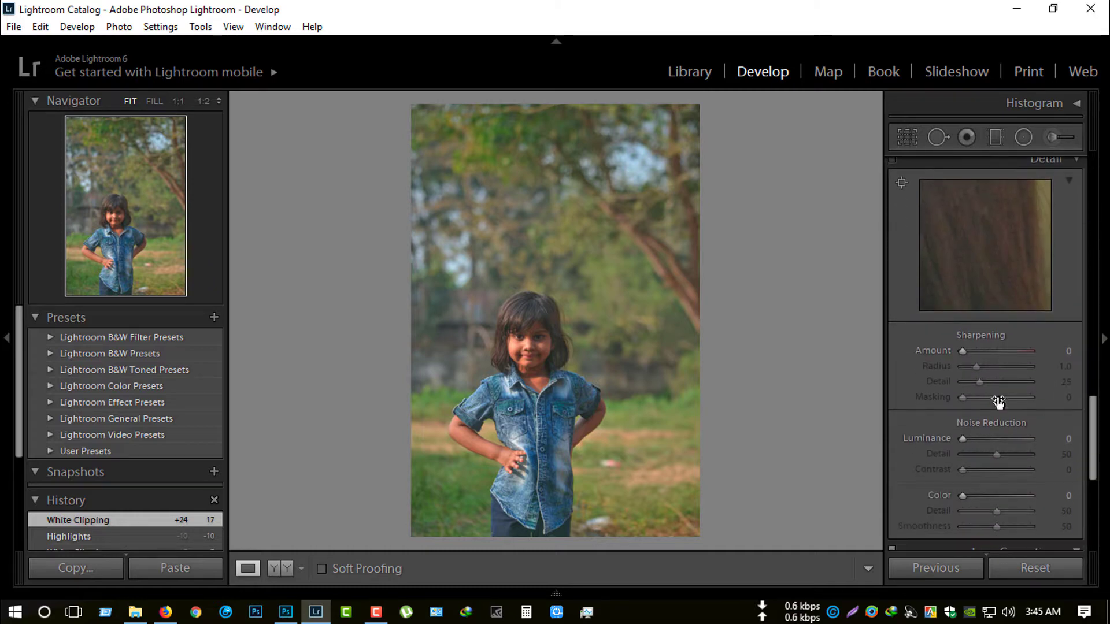
- Set Sharpening Amount 23, Orange Saturation −24 and Vibrance +29
{"action": "left_click_drag", "start_coordinate": [962, 351], "coordinate": [973, 351]}
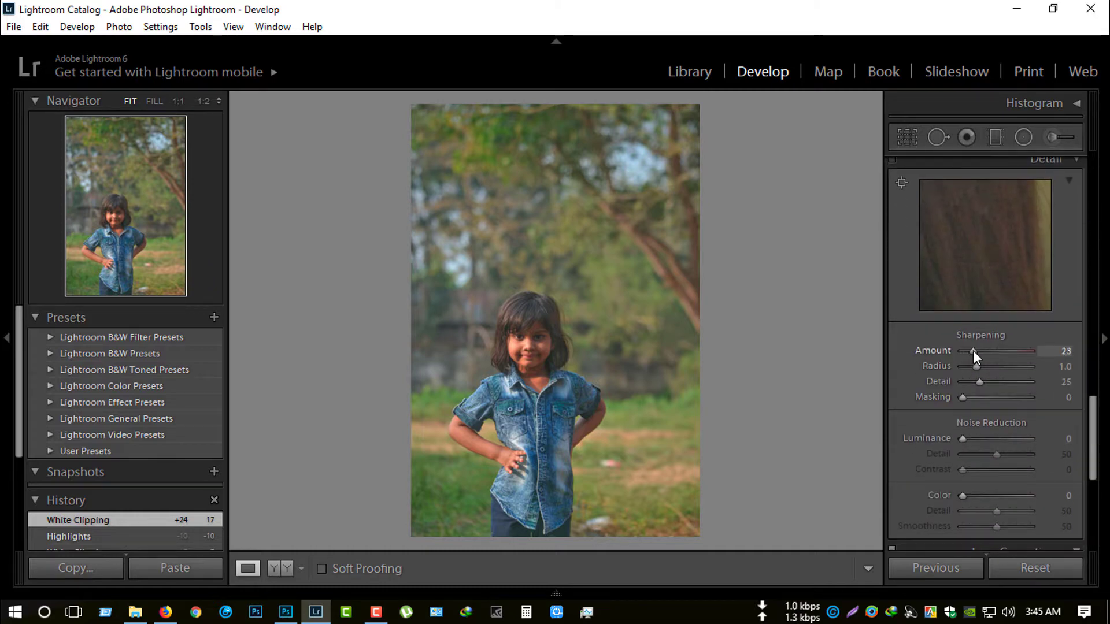
{"action": "mouse_move", "coordinate": [1101, 407]}
{"action": "left_mouse_down"}
{"action": "mouse_move", "coordinate": [1098, 416]}
{"action": "mouse_move", "coordinate": [1092, 237]}
{"action": "left_mouse_up"}
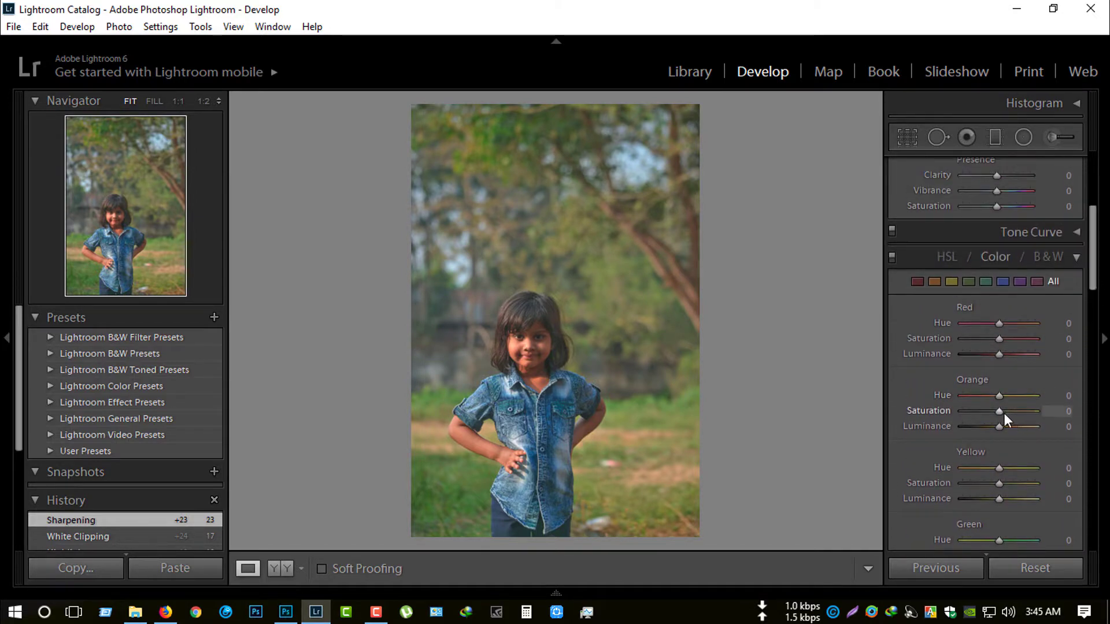
{"action": "mouse_move", "coordinate": [1000, 410]}
{"action": "left_mouse_down"}
{"action": "mouse_move", "coordinate": [980, 410]}
{"action": "mouse_move", "coordinate": [992, 408]}
{"action": "left_mouse_up"}
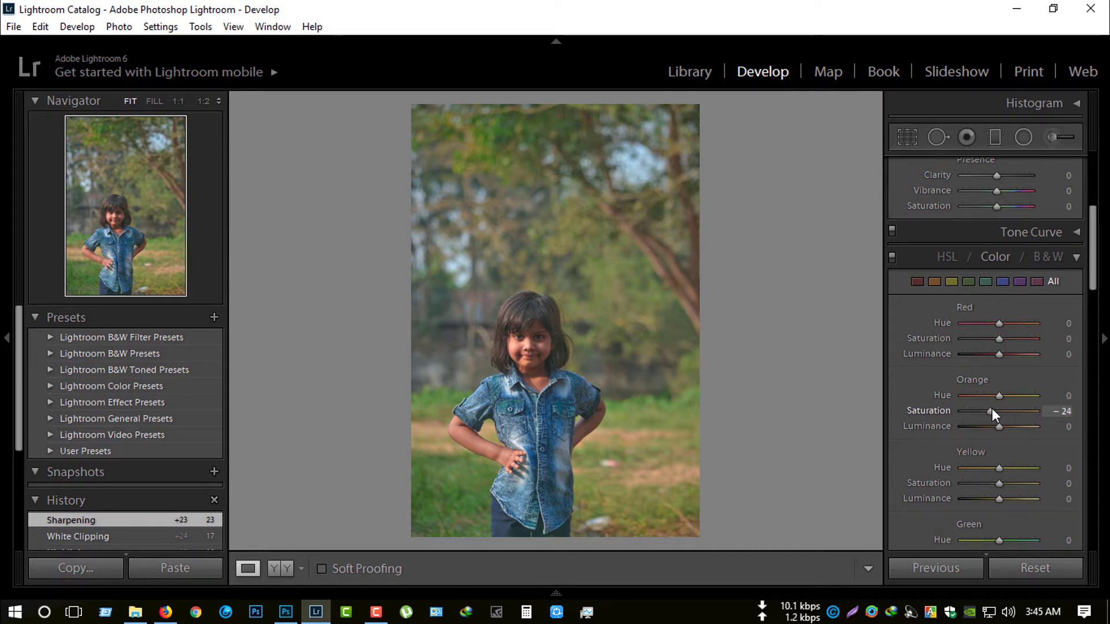
{"action": "left_click_drag", "start_coordinate": [1097, 288], "coordinate": [1098, 260]}
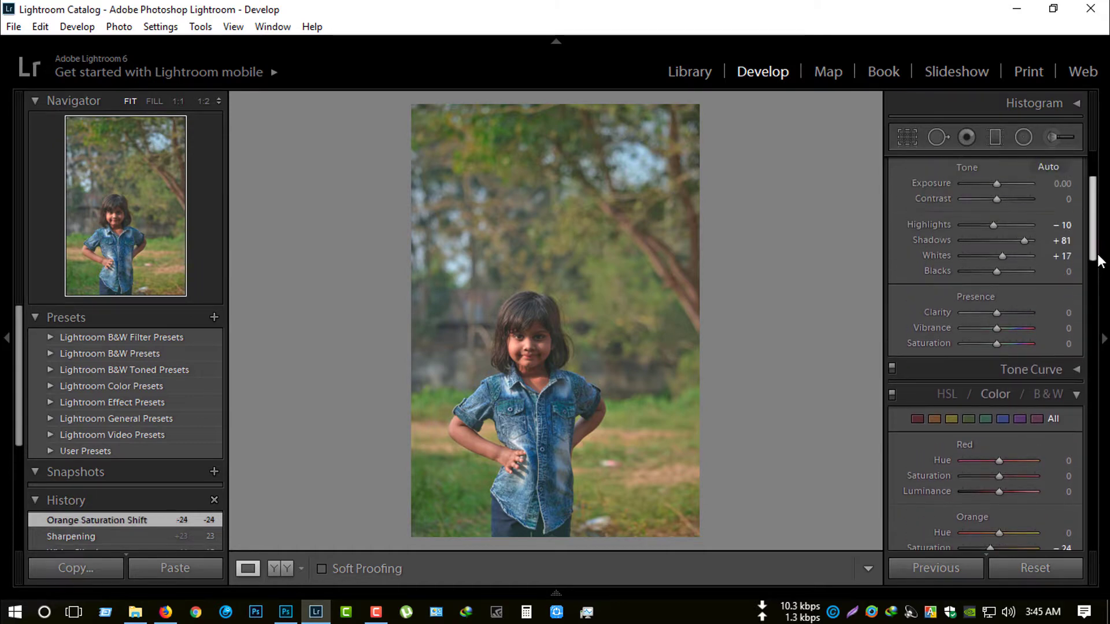
{"action": "left_click_drag", "start_coordinate": [997, 328], "coordinate": [1008, 328]}
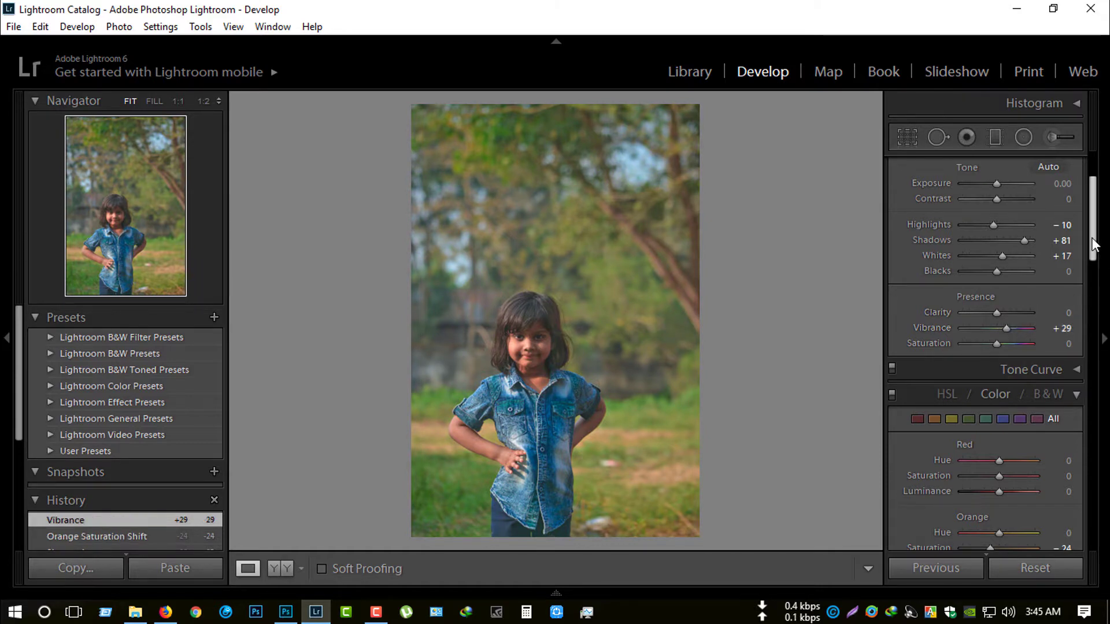
{"action": "scroll", "coordinate": [1092, 245], "scroll_direction": "up", "scroll_amount": 3}
- Try Auto white balance, revert to As Shot, then set Temp −5 and Tint +5
{"action": "left_click", "coordinate": [1030, 215]}
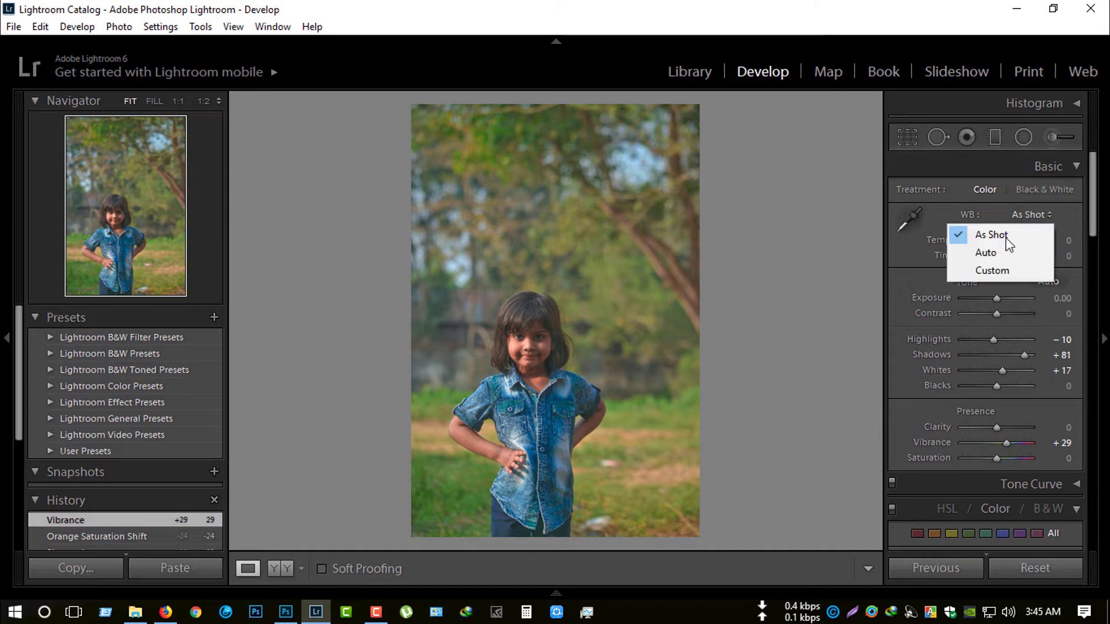
{"action": "left_click", "coordinate": [999, 253]}
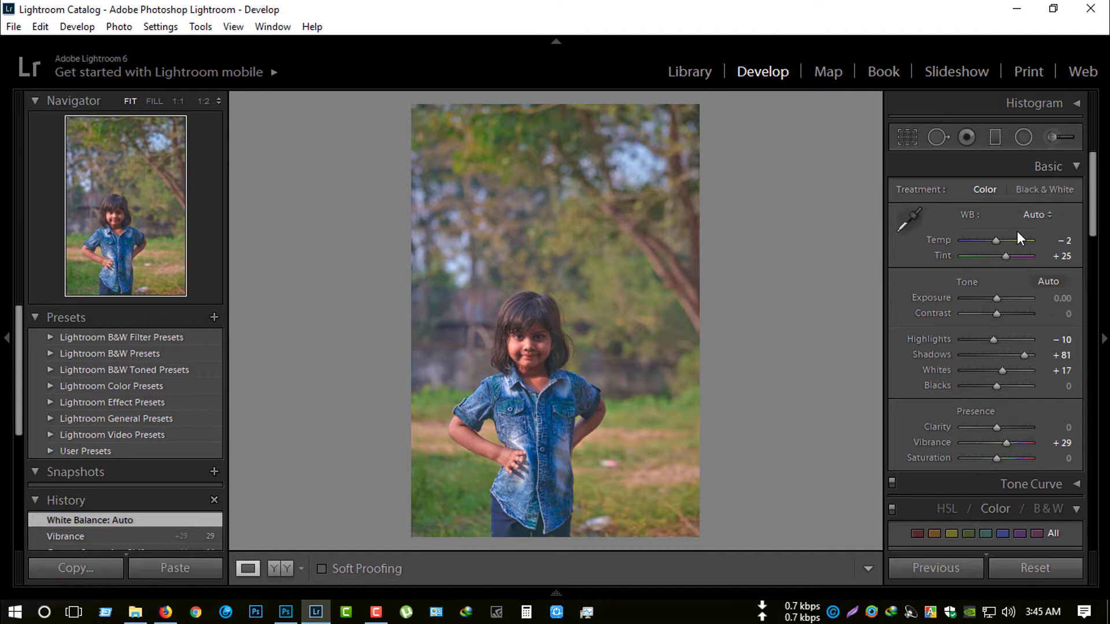
{"action": "left_click", "coordinate": [1028, 216]}
{"action": "left_click", "coordinate": [1014, 234]}
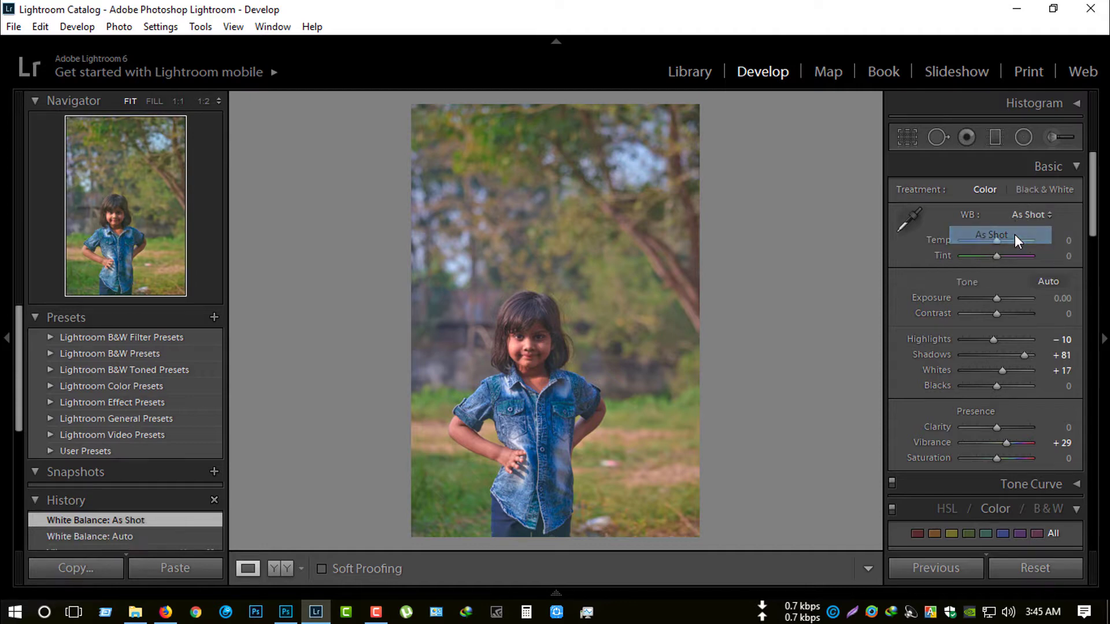
{"action": "left_click_drag", "start_coordinate": [997, 241], "coordinate": [995, 237]}
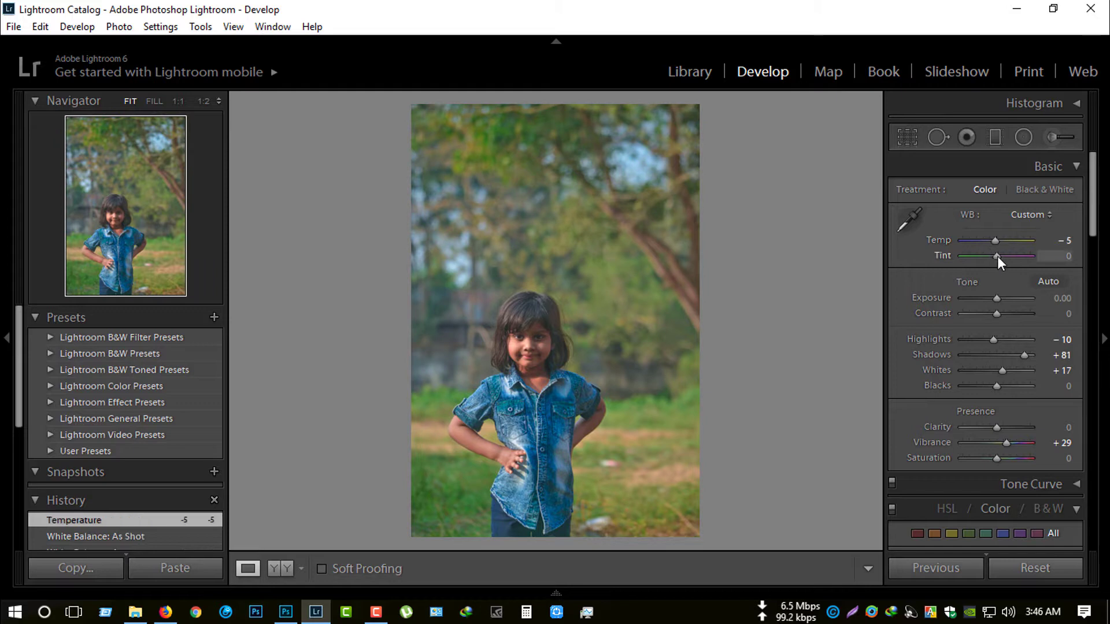
{"action": "left_click_drag", "start_coordinate": [996, 256], "coordinate": [995, 254]}
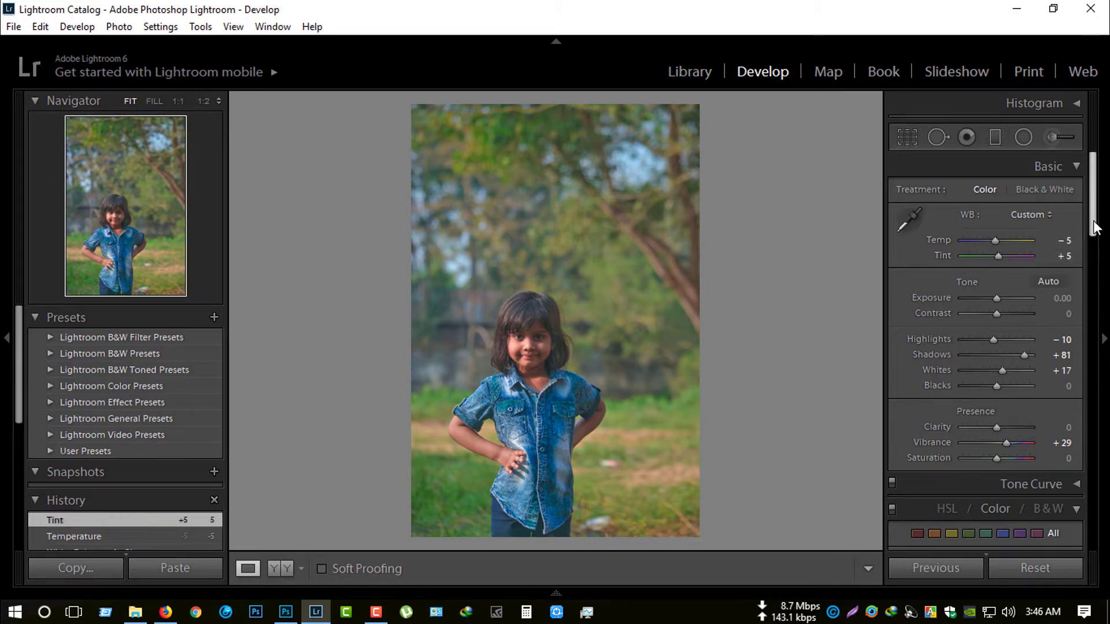
- Raise the overall Saturation to +5
{"action": "scroll", "coordinate": [1049, 289], "scroll_direction": "down", "scroll_amount": 2}
{"action": "scroll", "coordinate": [1046, 315], "scroll_direction": "down", "scroll_amount": 3}
{"action": "mouse_move", "coordinate": [998, 383]}
{"action": "left_mouse_down"}
{"action": "mouse_move", "coordinate": [1010, 379]}
{"action": "mouse_move", "coordinate": [1001, 380]}
{"action": "left_mouse_up"}
- In HSL, set Orange saturation −36, Yellow hue −71, and Green and Aqua hues −100
{"action": "scroll", "coordinate": [997, 462], "scroll_direction": "down", "scroll_amount": 3}
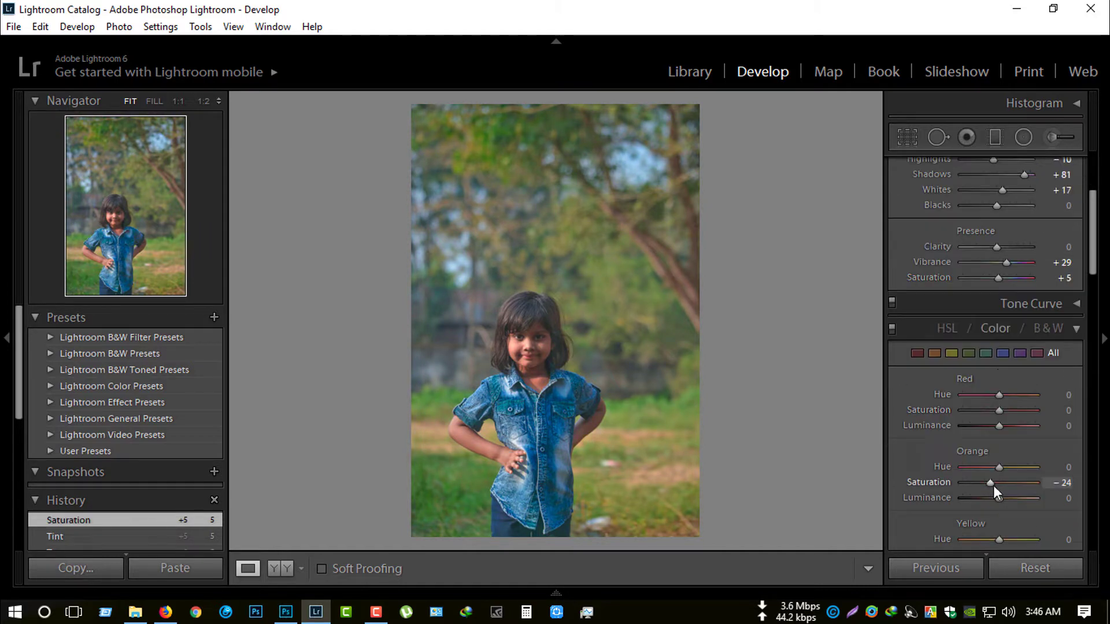
{"action": "scroll", "coordinate": [993, 474], "scroll_direction": "down", "scroll_amount": 3}
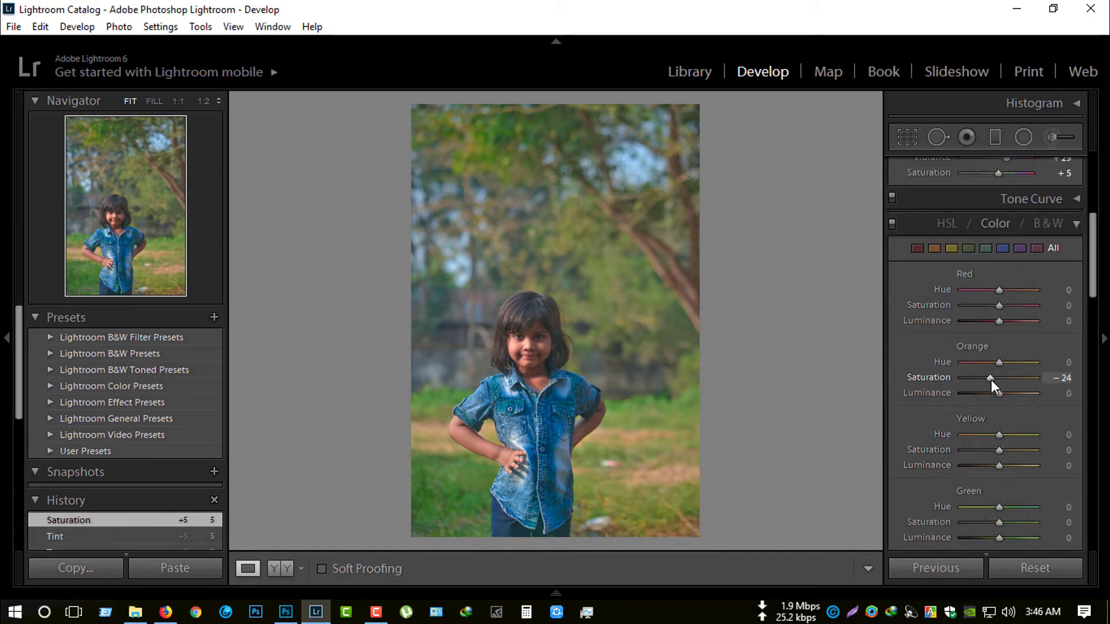
{"action": "left_click_drag", "start_coordinate": [991, 379], "coordinate": [987, 377]}
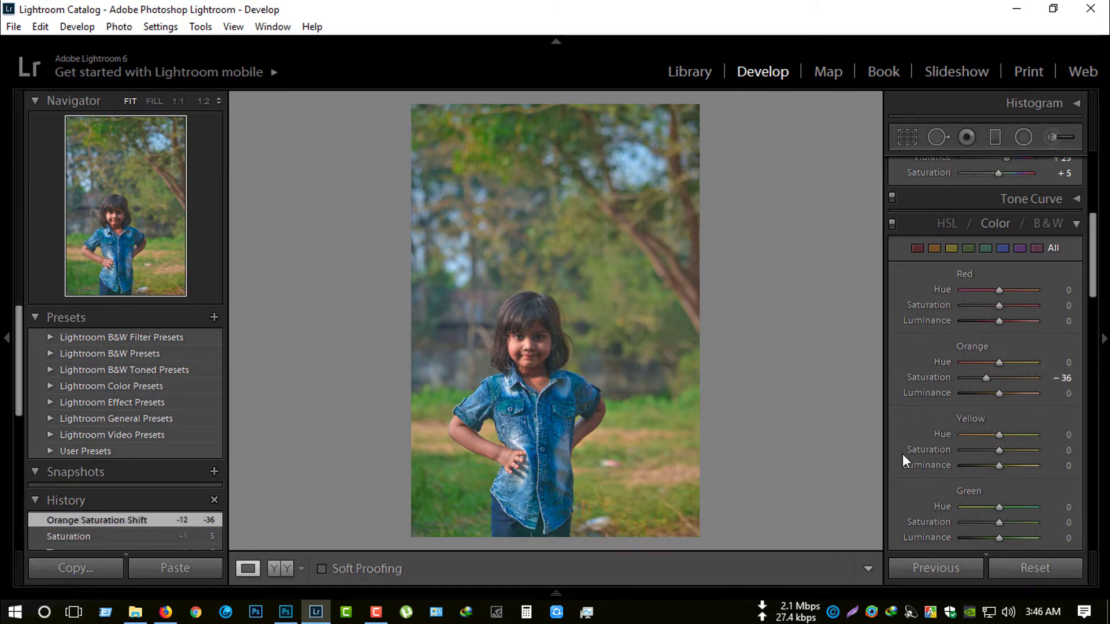
{"action": "scroll", "coordinate": [903, 454], "scroll_direction": "down", "scroll_amount": 3}
{"action": "left_click_drag", "start_coordinate": [997, 331], "coordinate": [996, 330]}
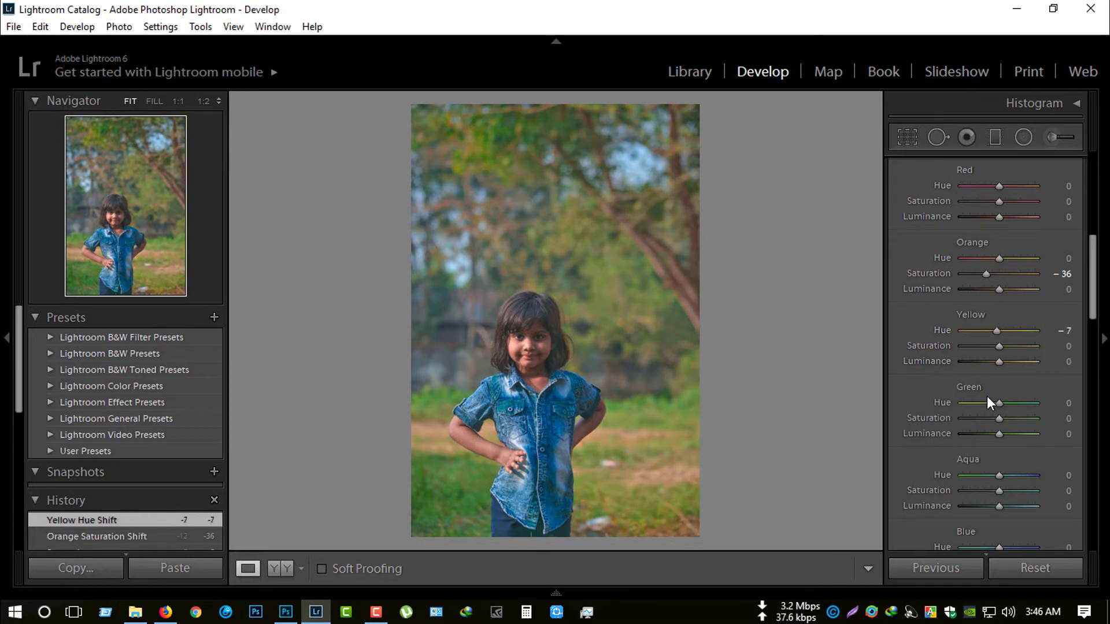
{"action": "left_click_drag", "start_coordinate": [993, 401], "coordinate": [951, 403]}
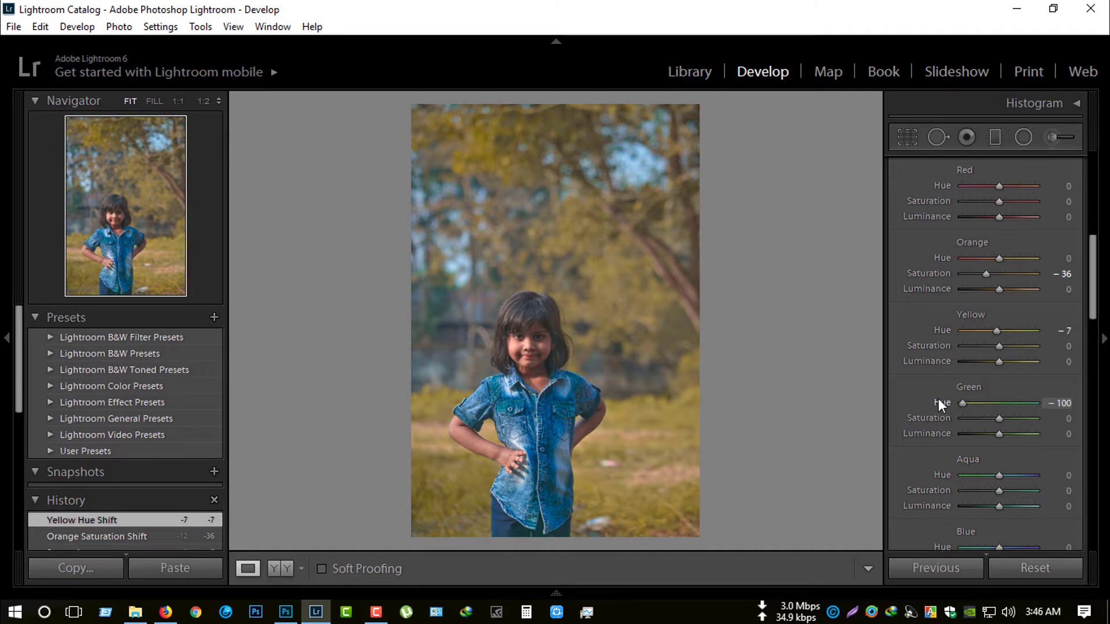
{"action": "mouse_move", "coordinate": [994, 331]}
{"action": "left_mouse_down"}
{"action": "mouse_move", "coordinate": [964, 330]}
{"action": "mouse_move", "coordinate": [1007, 325]}
{"action": "mouse_move", "coordinate": [981, 319]}
{"action": "left_mouse_up"}
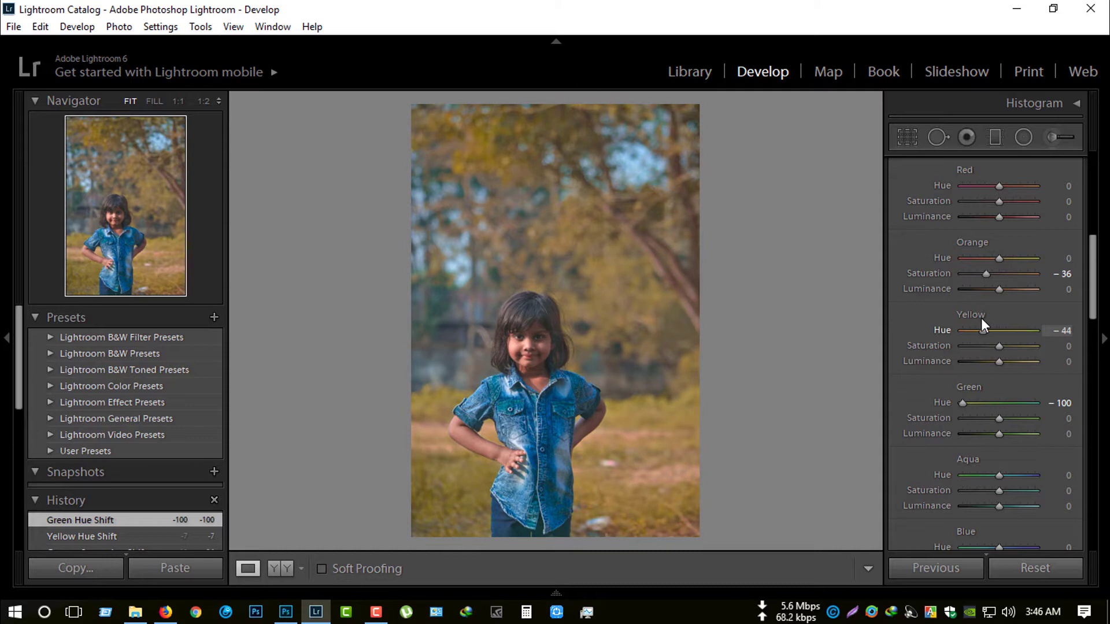
{"action": "left_click_drag", "start_coordinate": [977, 402], "coordinate": [936, 396]}
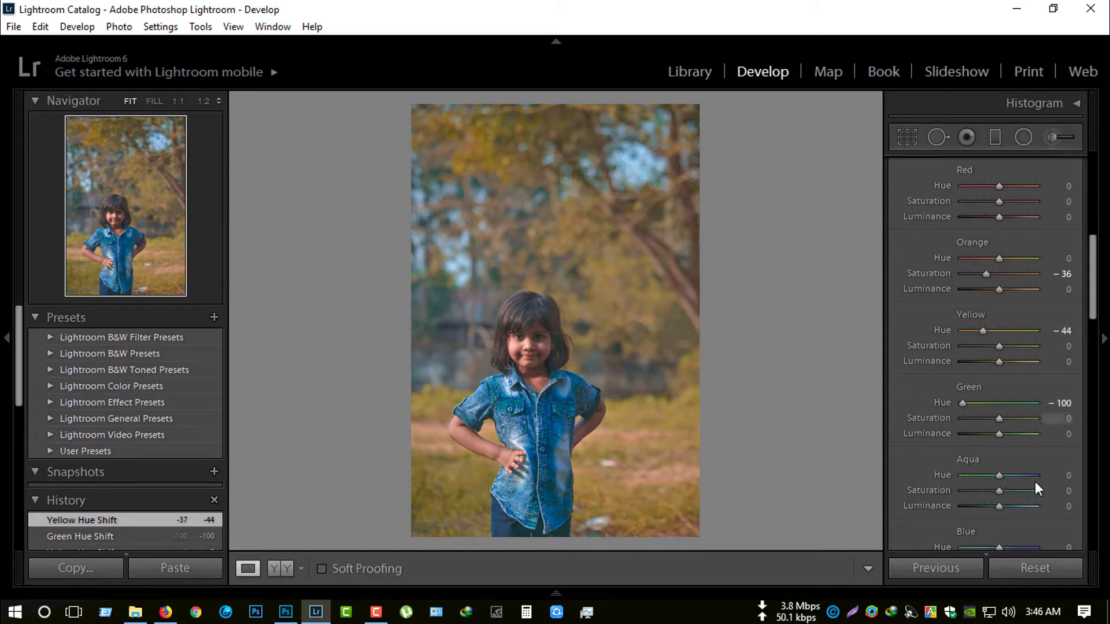
{"action": "left_click_drag", "start_coordinate": [1000, 474], "coordinate": [955, 474]}
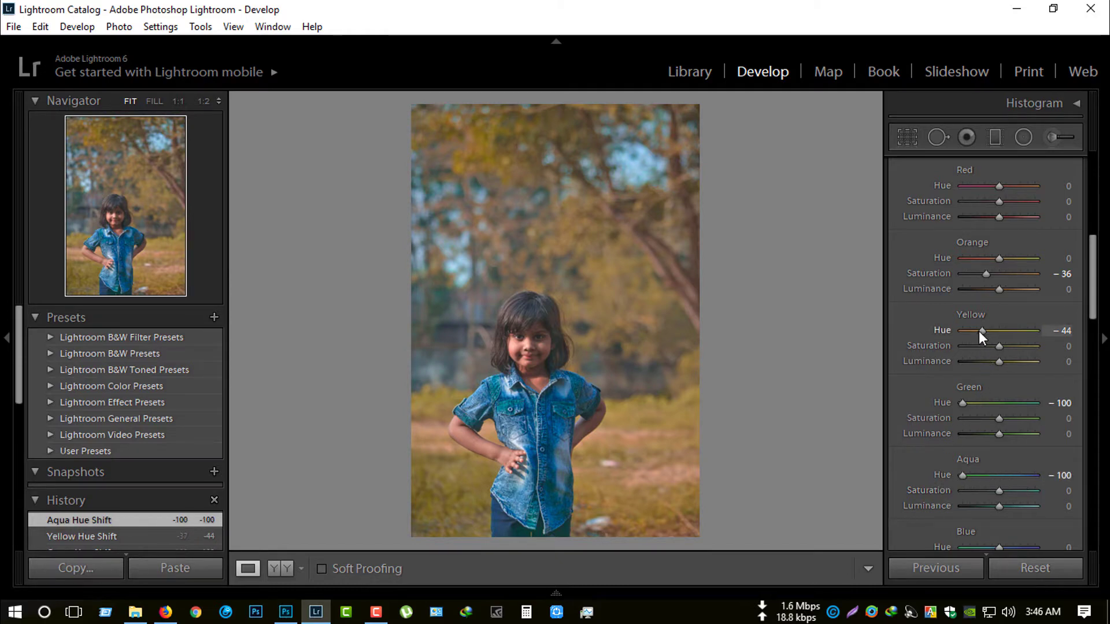
{"action": "left_click_drag", "start_coordinate": [979, 331], "coordinate": [973, 331]}
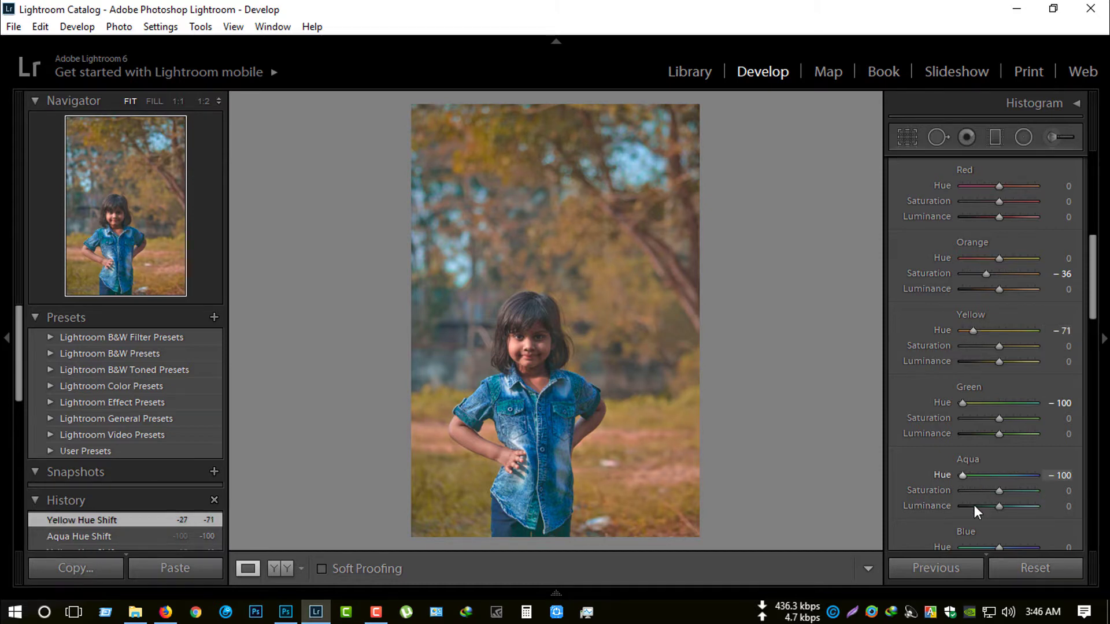
{"action": "left_click_drag", "start_coordinate": [1092, 318], "coordinate": [1105, 483]}
- Add luminance noise reduction of 24 and edit a copy in Photoshop CC 2017
{"action": "left_click_drag", "start_coordinate": [964, 393], "coordinate": [978, 393]}
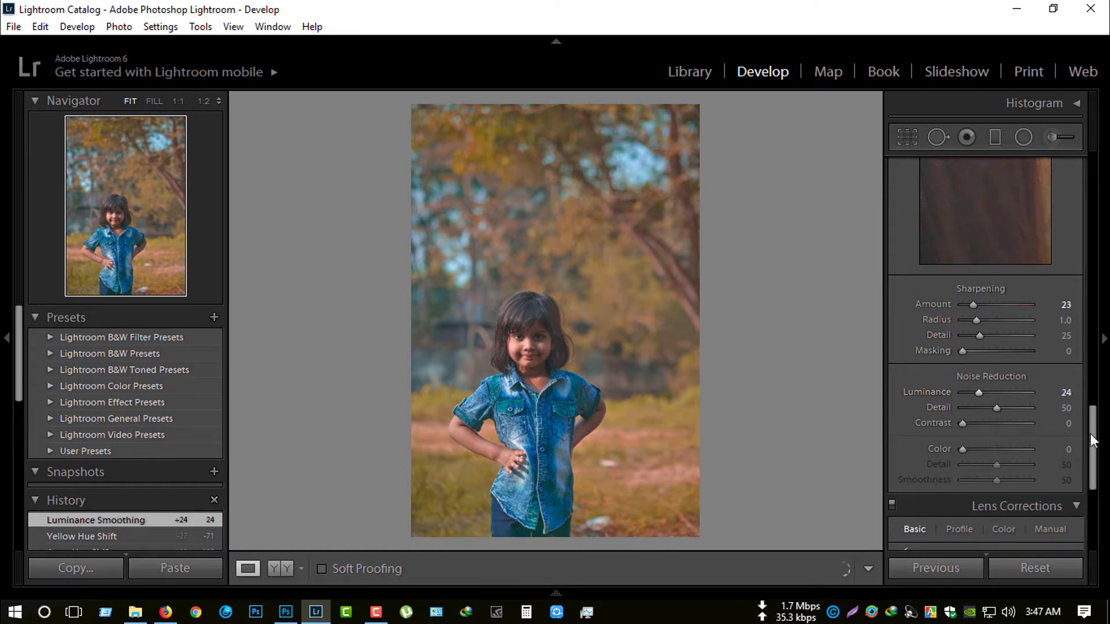
{"action": "left_click_drag", "start_coordinate": [1098, 439], "coordinate": [1098, 222]}
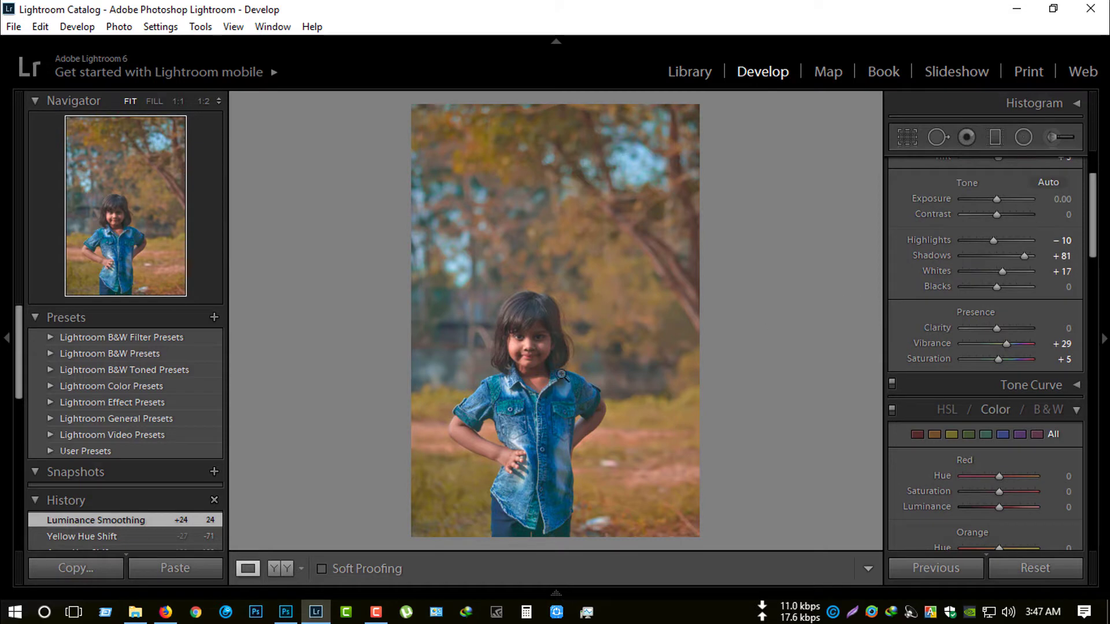
{"action": "right_click", "coordinate": [663, 216]}
{"action": "mouse_move", "coordinate": [720, 268]}
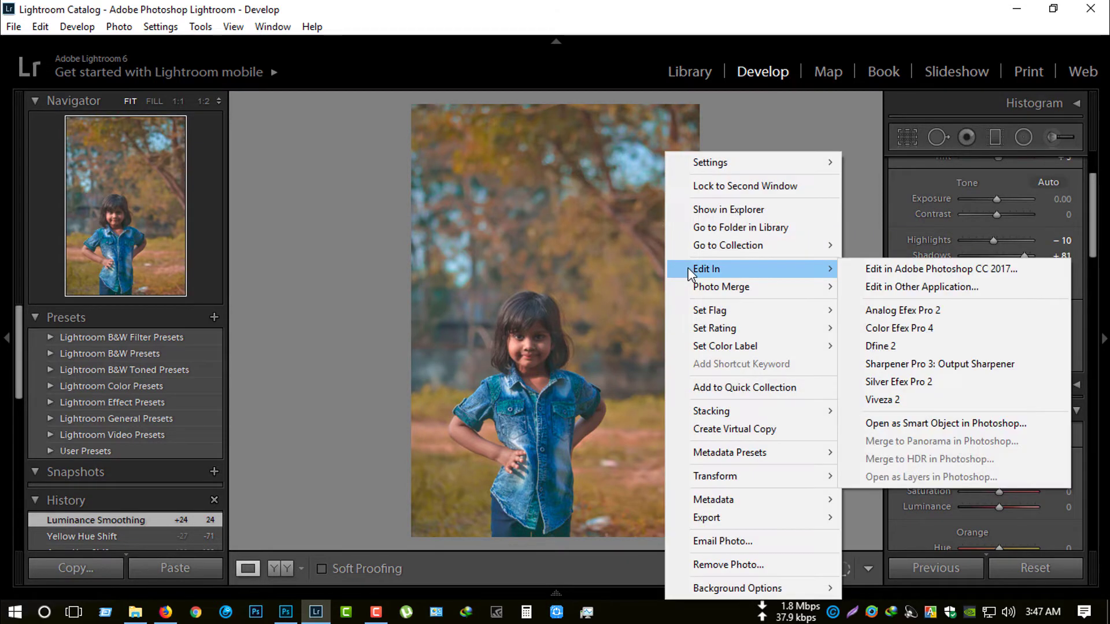
{"action": "left_click", "coordinate": [861, 275]}
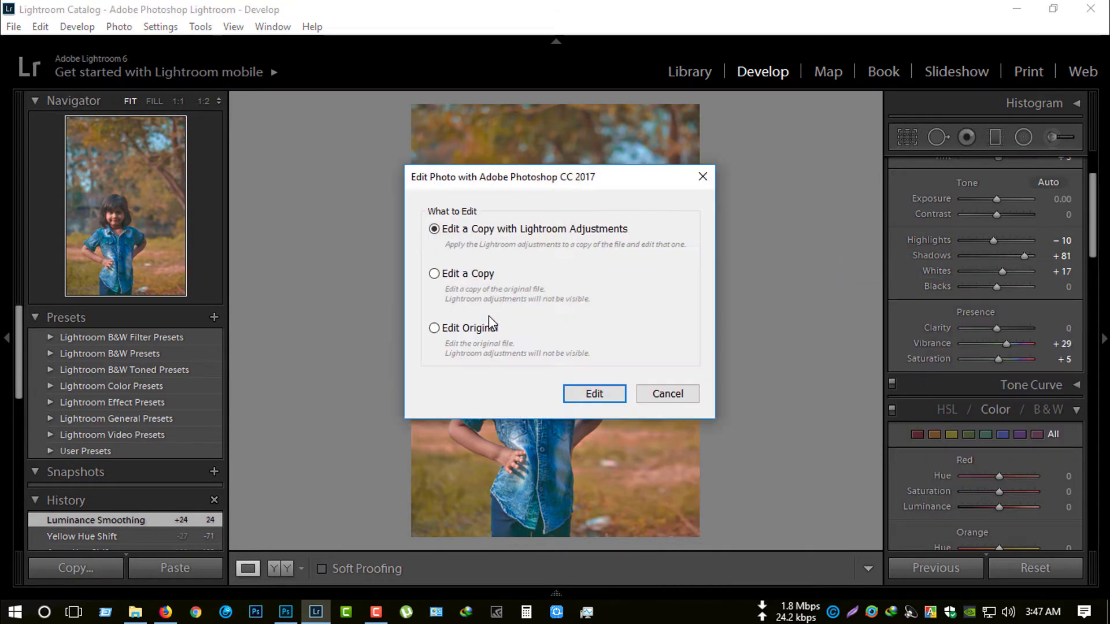
{"action": "left_click", "coordinate": [589, 396]}
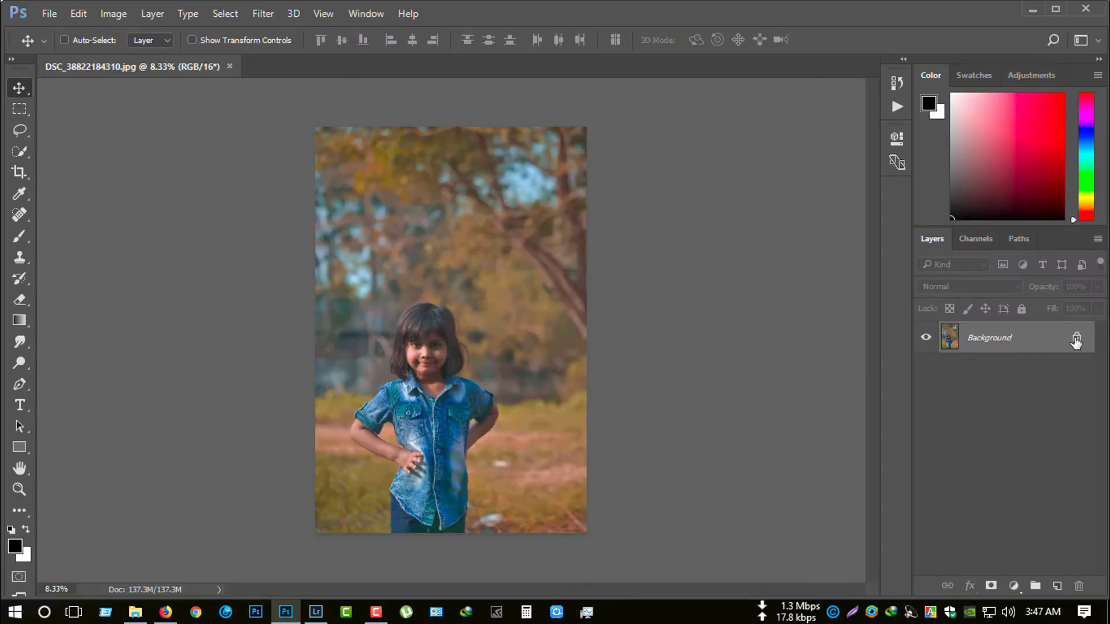
- Duplicate Layer 0 and crop the portrait tighter from the top-right corner
{"action": "left_click", "coordinate": [1077, 341]}
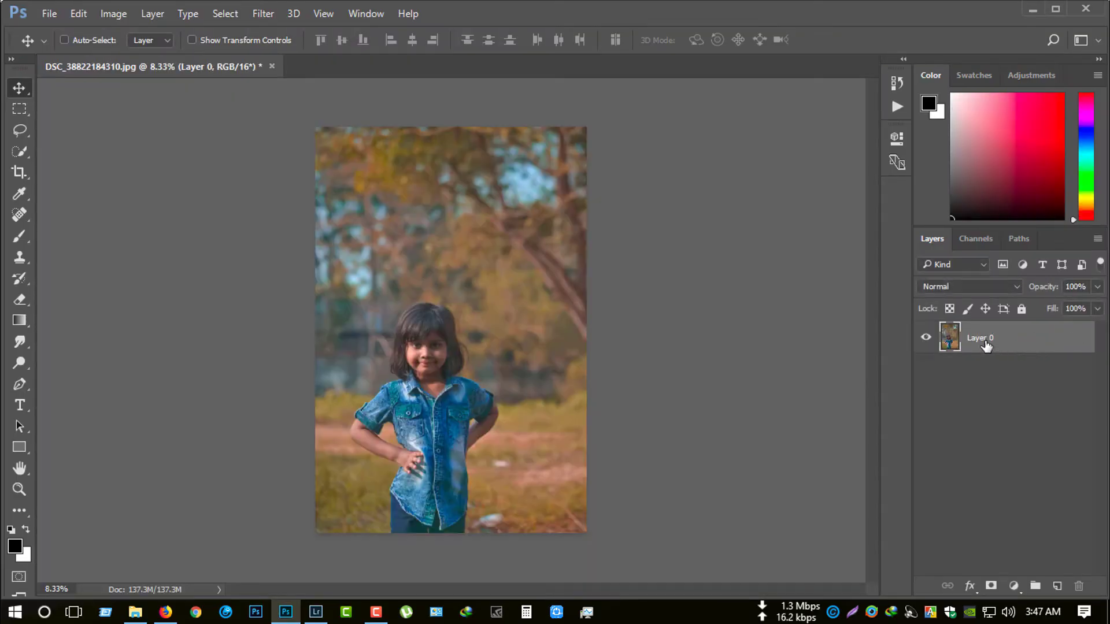
{"action": "left_click_drag", "start_coordinate": [982, 341], "coordinate": [1056, 582]}
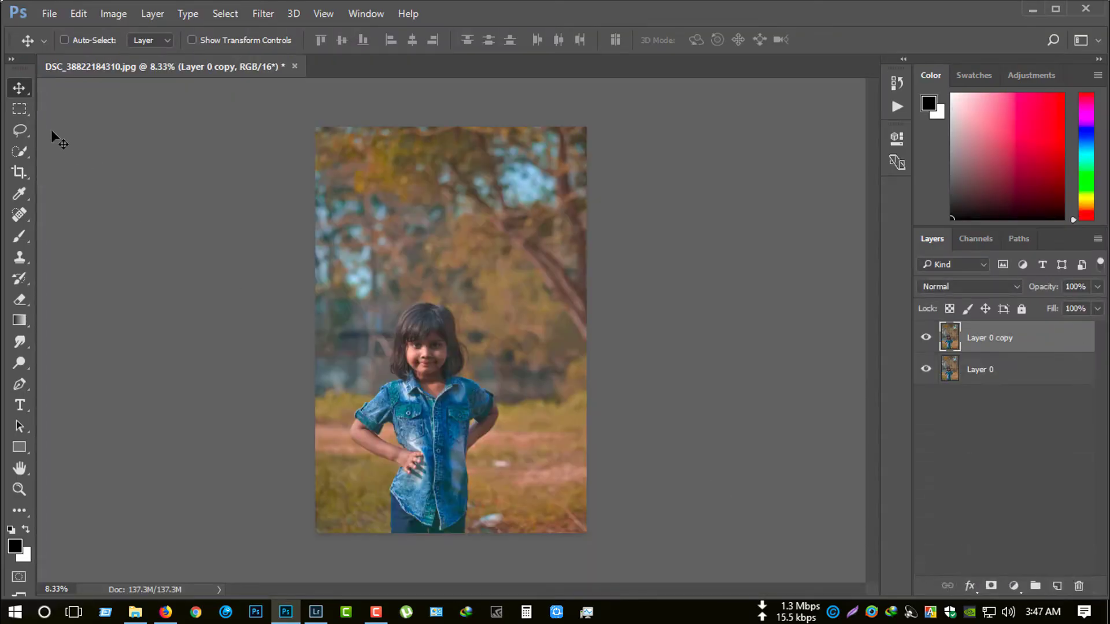
{"action": "left_click", "coordinate": [19, 171]}
{"action": "left_click", "coordinate": [429, 223]}
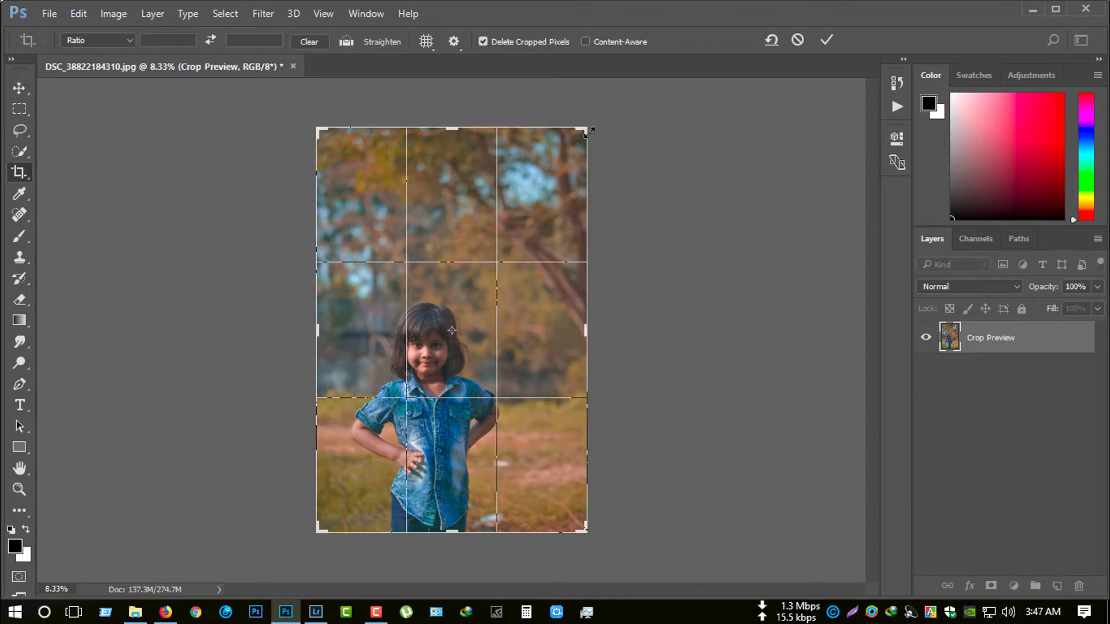
{"action": "left_click_drag", "start_coordinate": [588, 132], "coordinate": [583, 162]}
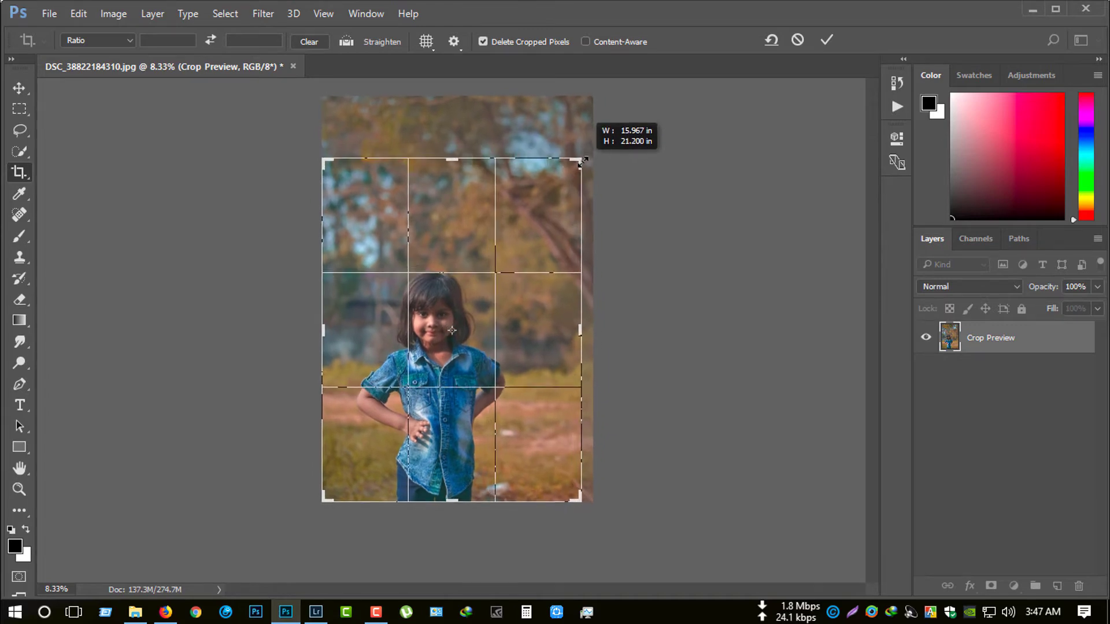
{"action": "left_click_drag", "start_coordinate": [582, 162], "coordinate": [580, 162]}
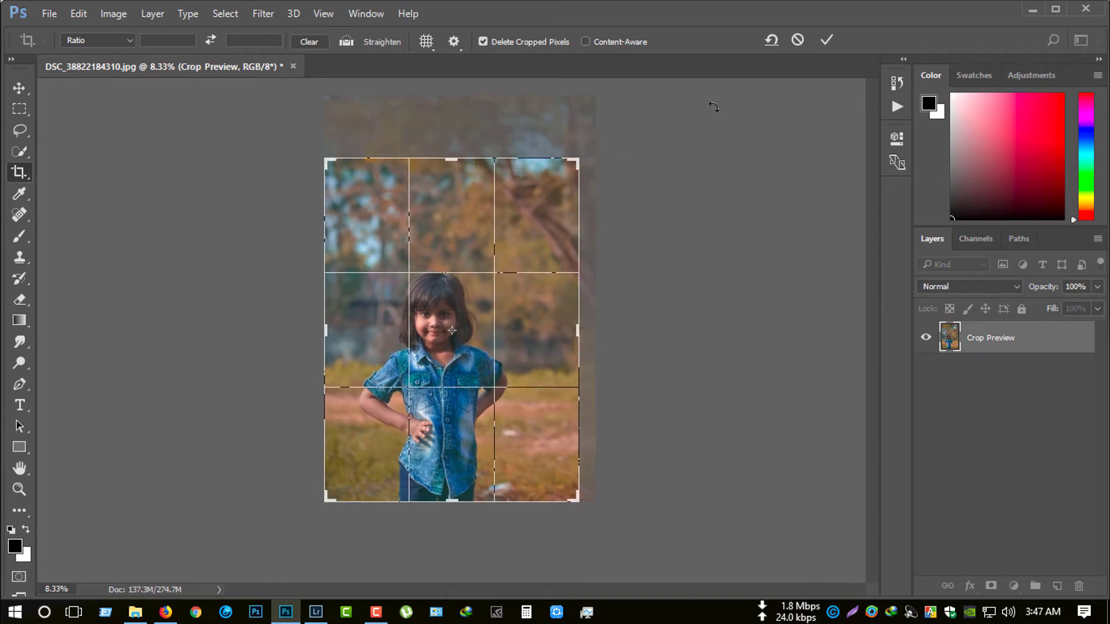
{"action": "left_click", "coordinate": [827, 41]}
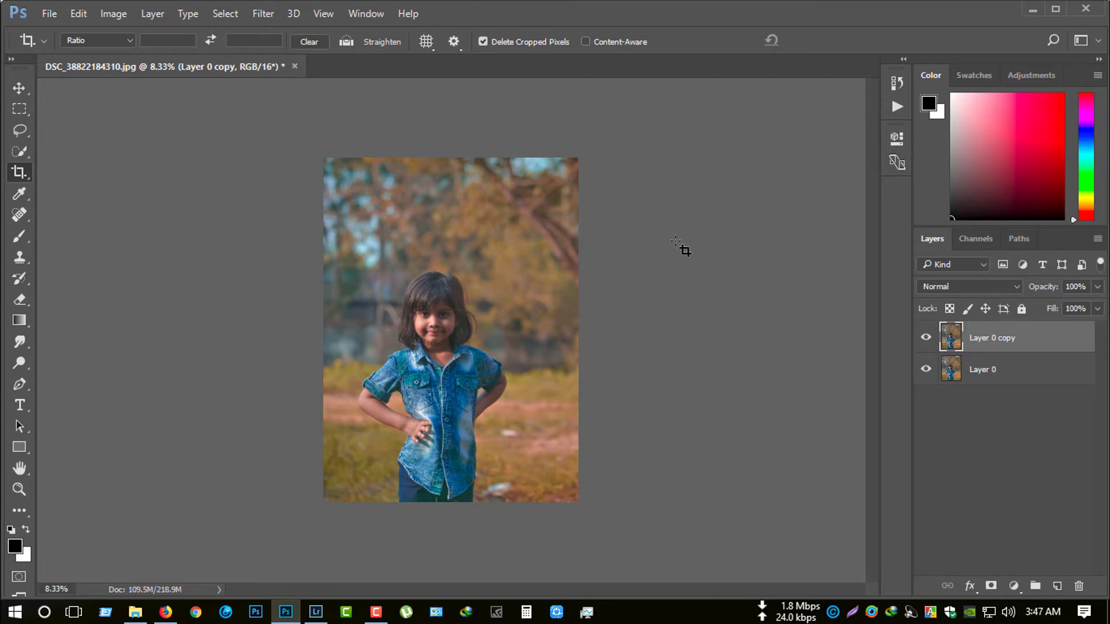
{"action": "key", "text": "ctrl+0"}
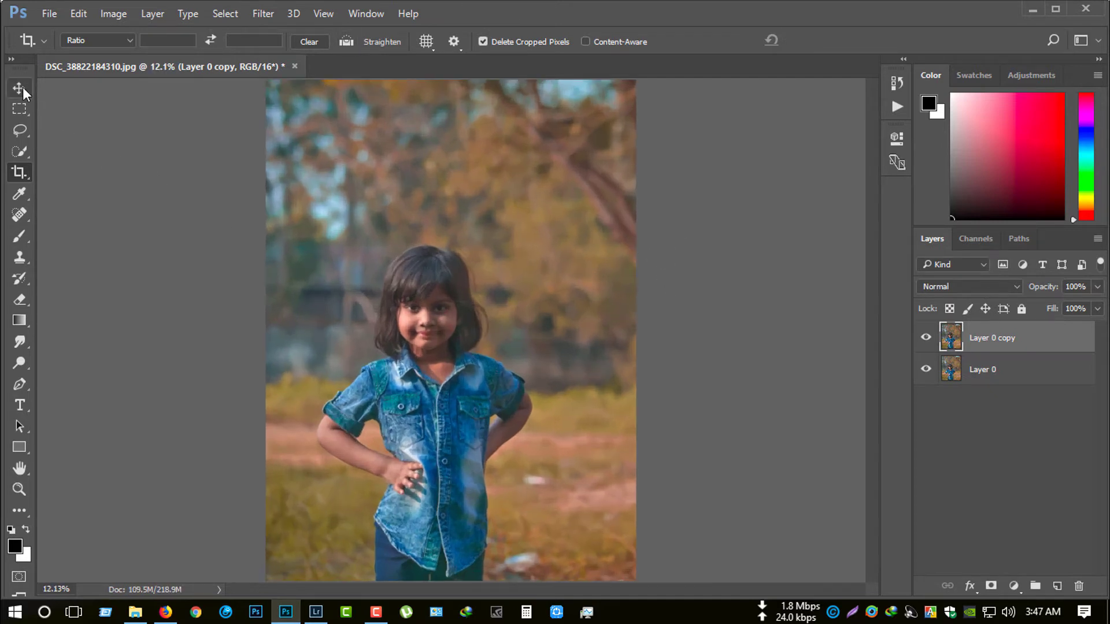
- Shift the duplicate layer on the canvas and zoom in on the girl's face
{"action": "left_click", "coordinate": [19, 87]}
{"action": "left_click_drag", "start_coordinate": [669, 335], "coordinate": [468, 344]}
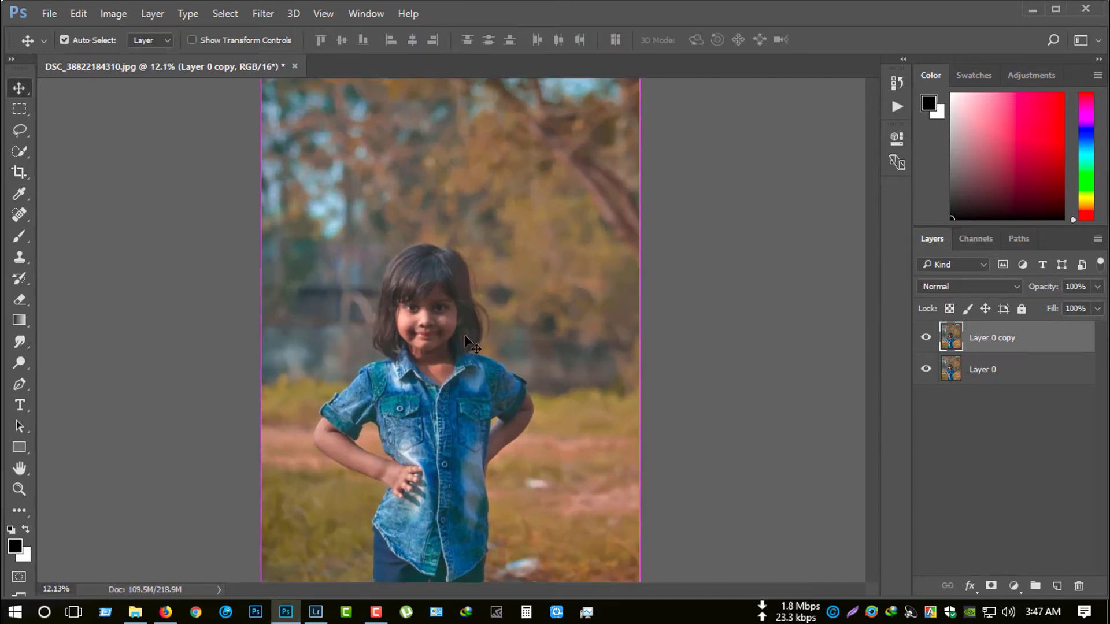
{"action": "key", "text": "ctrl+plus"}
{"action": "key", "text": "ctrl+plus"}
{"action": "key", "text": "ctrl+plus"}
{"action": "key", "text": "ctrl+plus"}
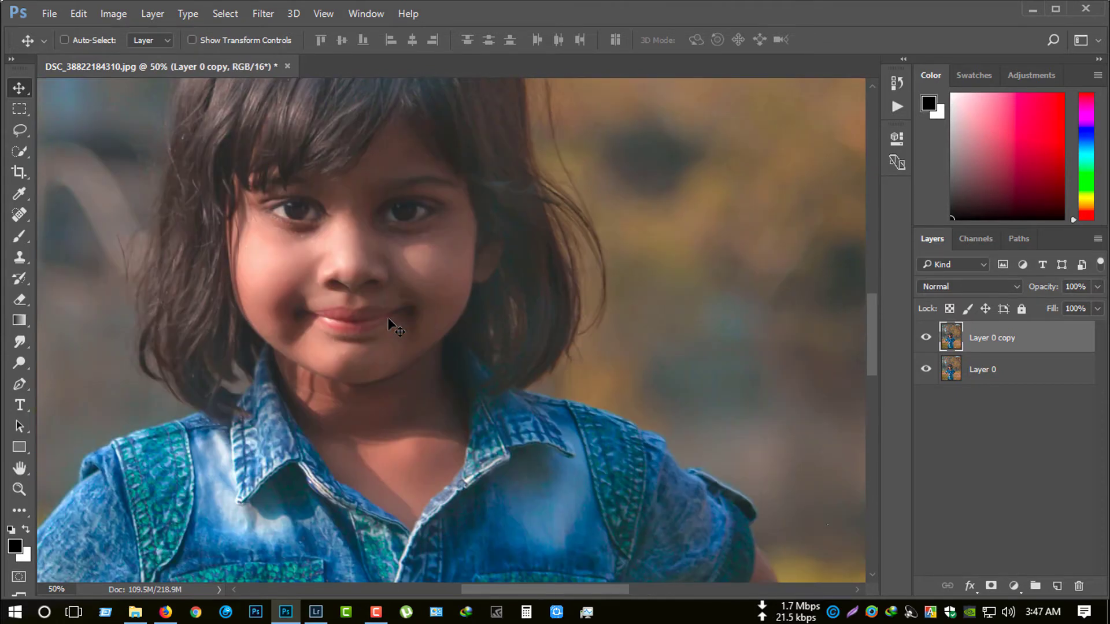
{"action": "key", "text": "ctrl+plus"}
- Zoom to 100% and spot-heal the dark spot on the girl's cheek
{"action": "left_click_drag", "start_coordinate": [511, 590], "coordinate": [473, 597]}
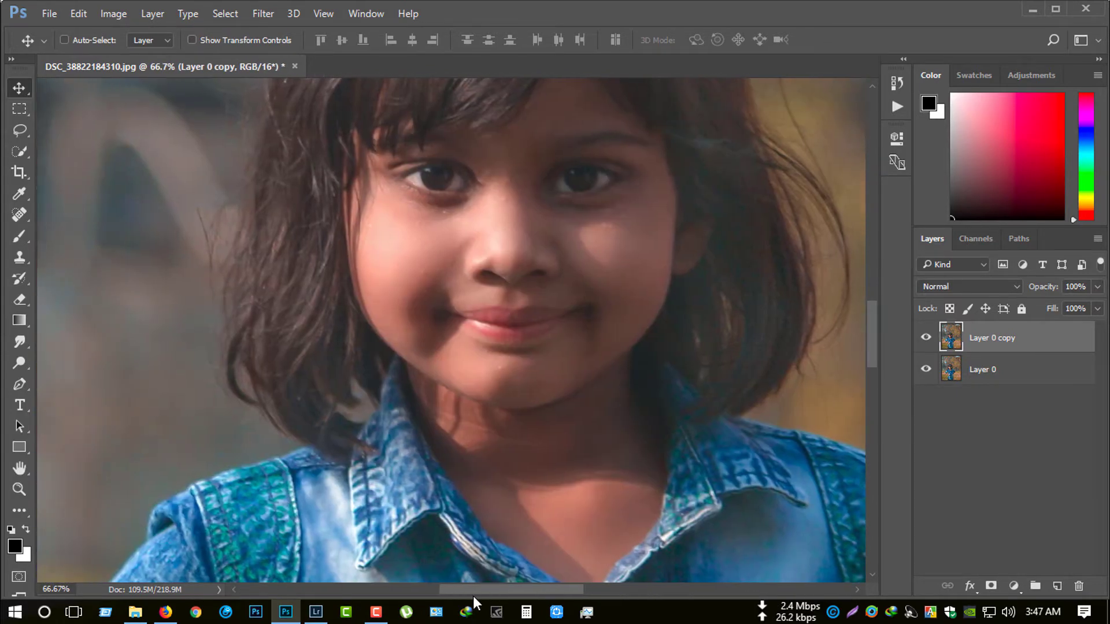
{"action": "key", "text": "ctrl+plus"}
{"action": "scroll", "coordinate": [503, 443], "scroll_direction": "up", "scroll_amount": 2}
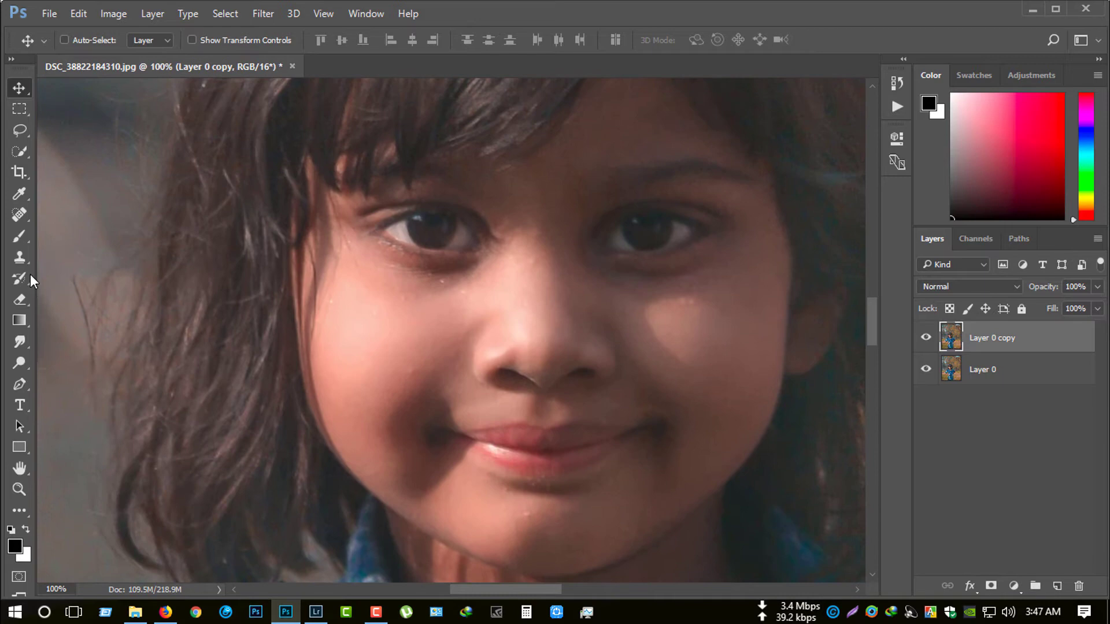
{"action": "left_click", "coordinate": [14, 217]}
{"action": "left_click", "coordinate": [408, 377]}
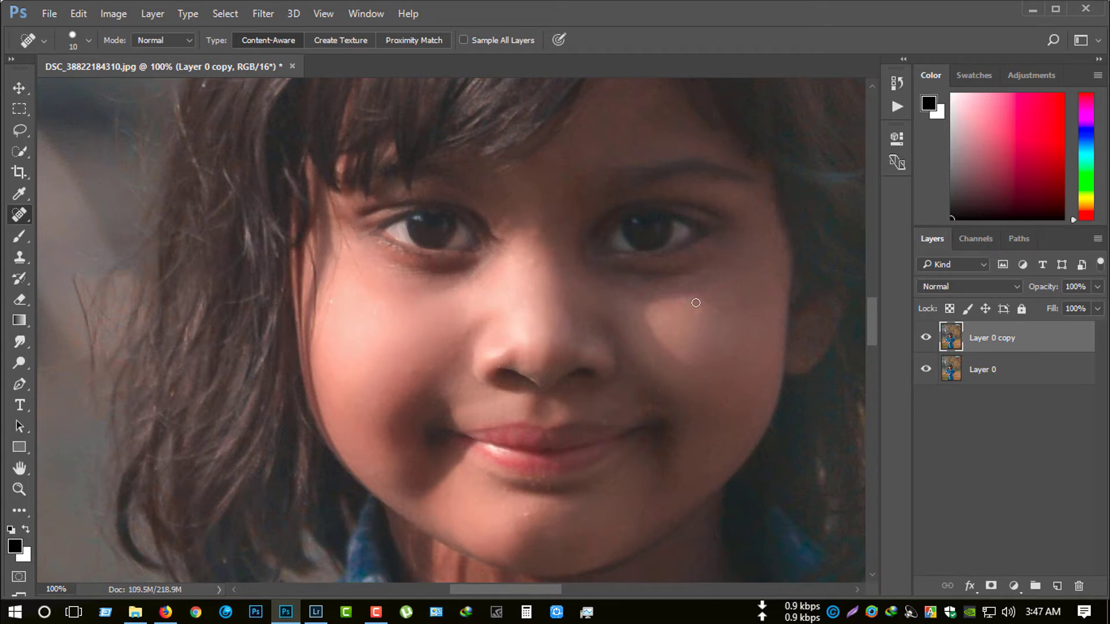
- Toggle Layer 0 copy's visibility to compare the healed face with the original
{"action": "scroll", "coordinate": [607, 370], "scroll_direction": "down", "scroll_amount": 2}
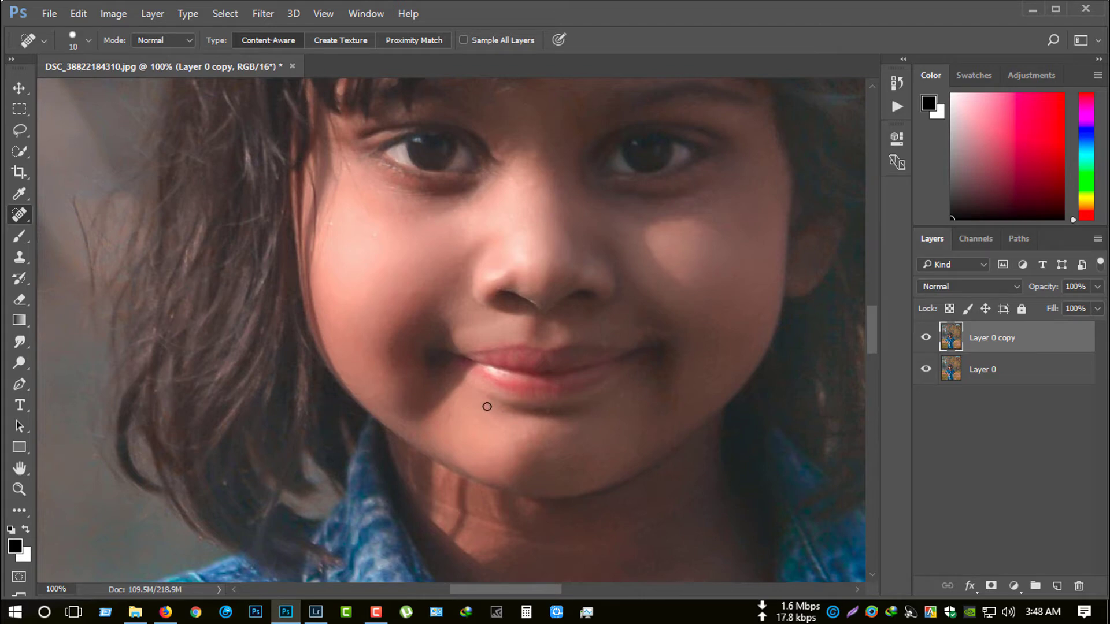
{"action": "scroll", "coordinate": [513, 422], "scroll_direction": "down", "scroll_amount": 1}
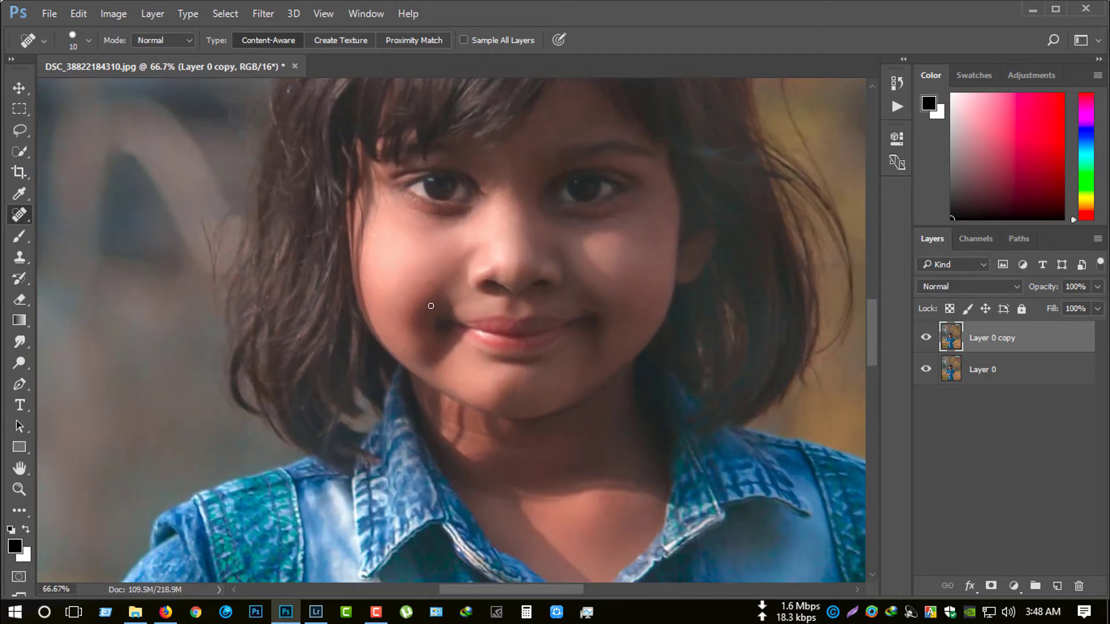
{"action": "scroll", "coordinate": [461, 300], "scroll_direction": "down", "scroll_amount": 1}
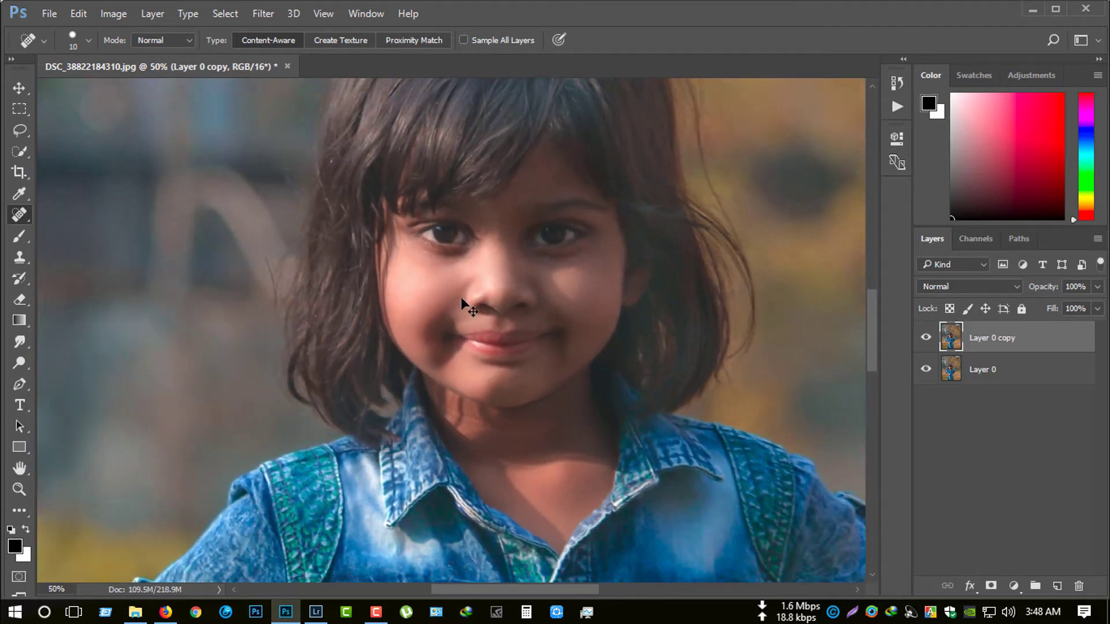
{"action": "left_click", "coordinate": [926, 338]}
{"action": "left_click", "coordinate": [926, 338]}
- Select the Mixer Brush and set its size to 100 while zooming on the face
{"action": "left_click", "coordinate": [15, 240]}
{"action": "left_click", "coordinate": [72, 284]}
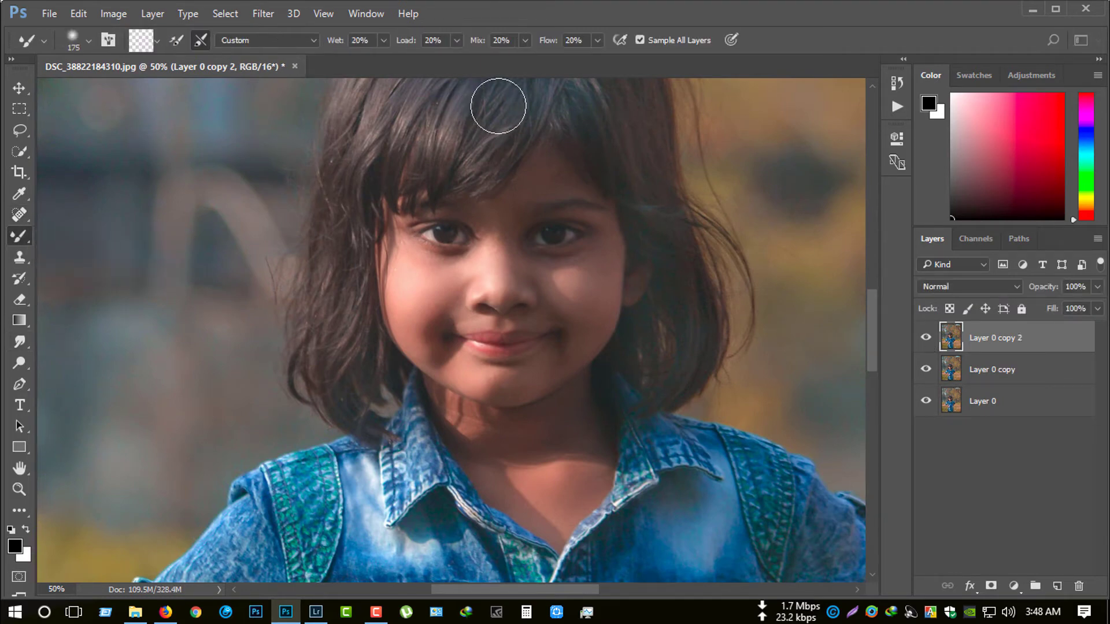
{"action": "key", "text": "ctrl+plus"}
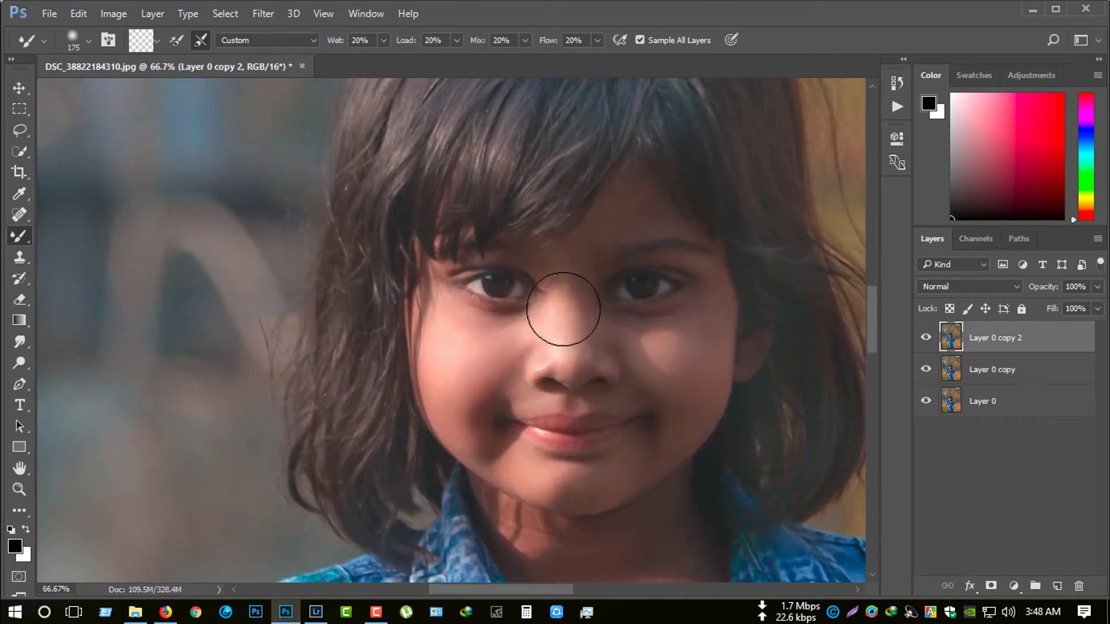
{"action": "key", "text": "ctrl+plus"}
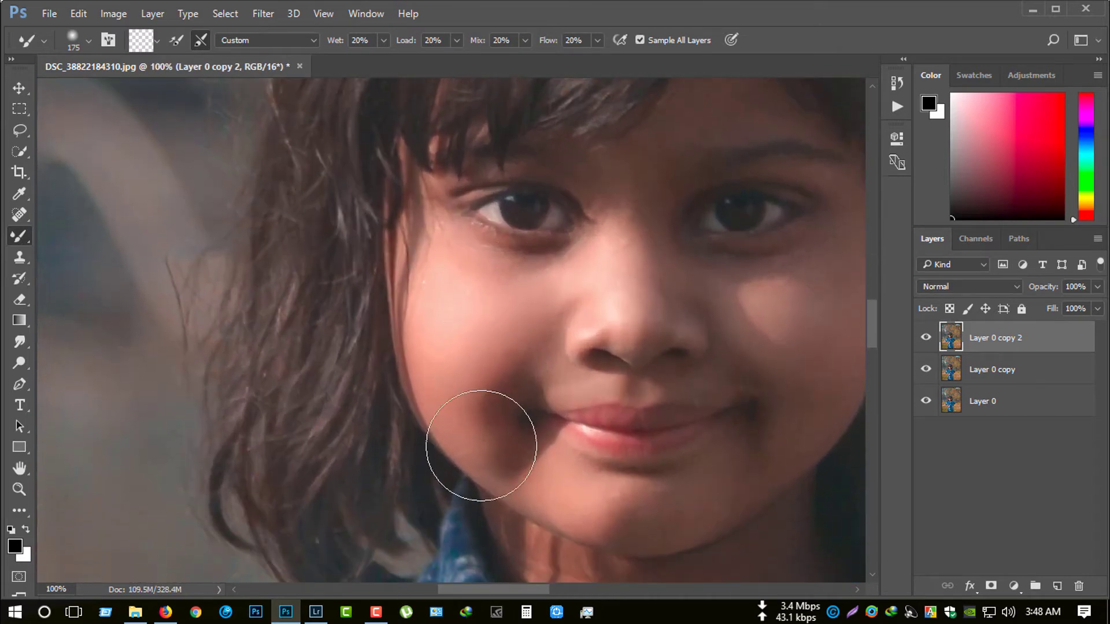
{"action": "key", "text": "ctrl+plus"}
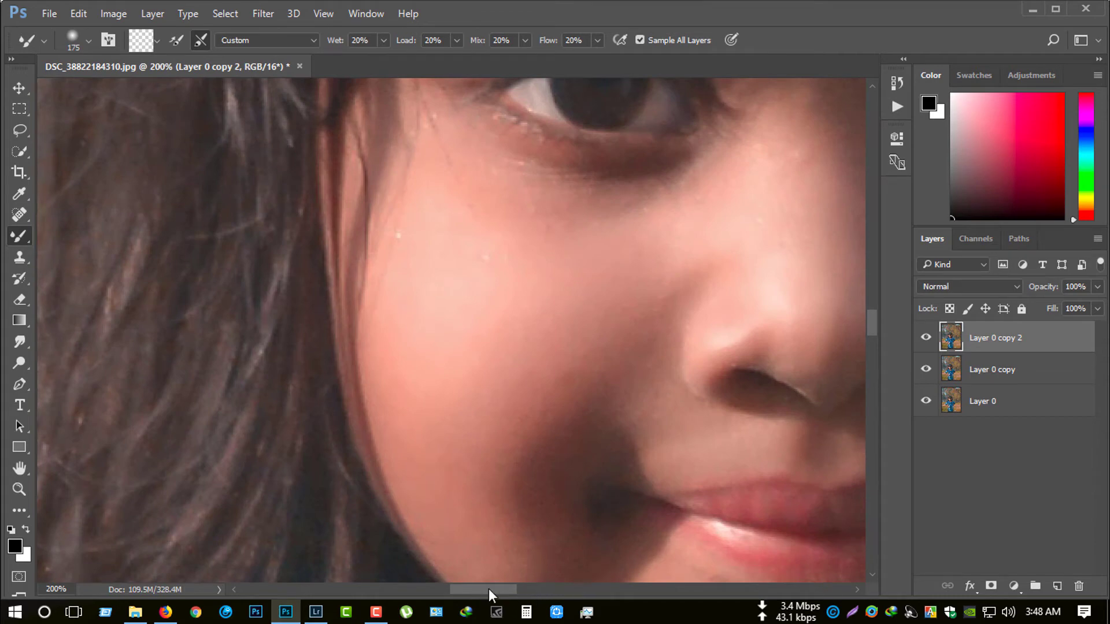
{"action": "key", "text": "ctrl+minus"}
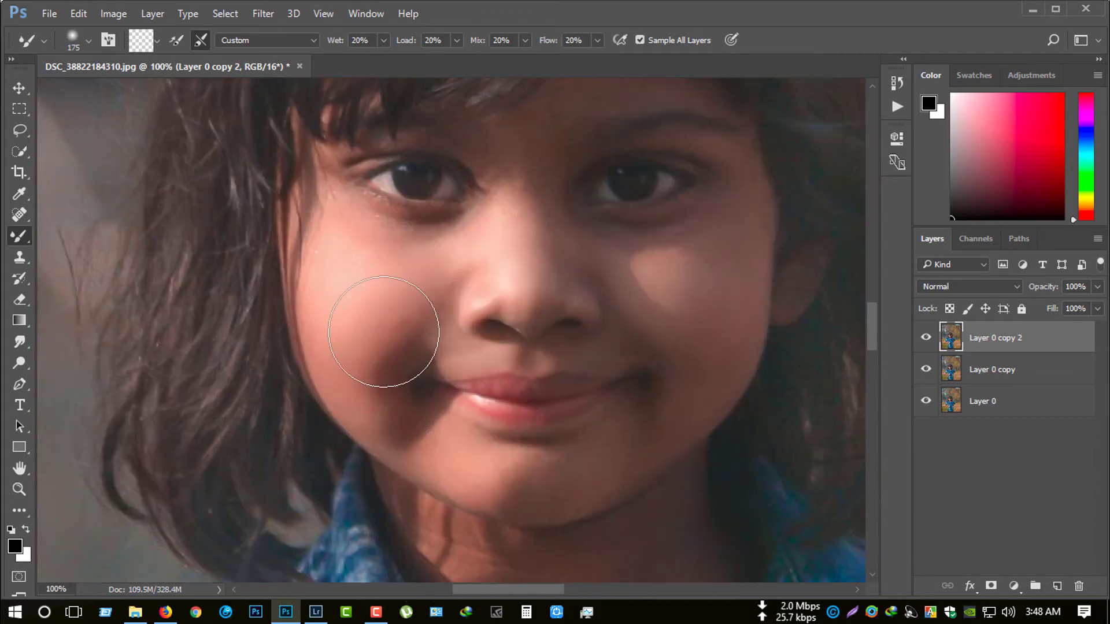
{"action": "key", "text": "bracketleft"}
{"action": "key", "text": "bracketleft"}
{"action": "key", "text": "bracketleft"}
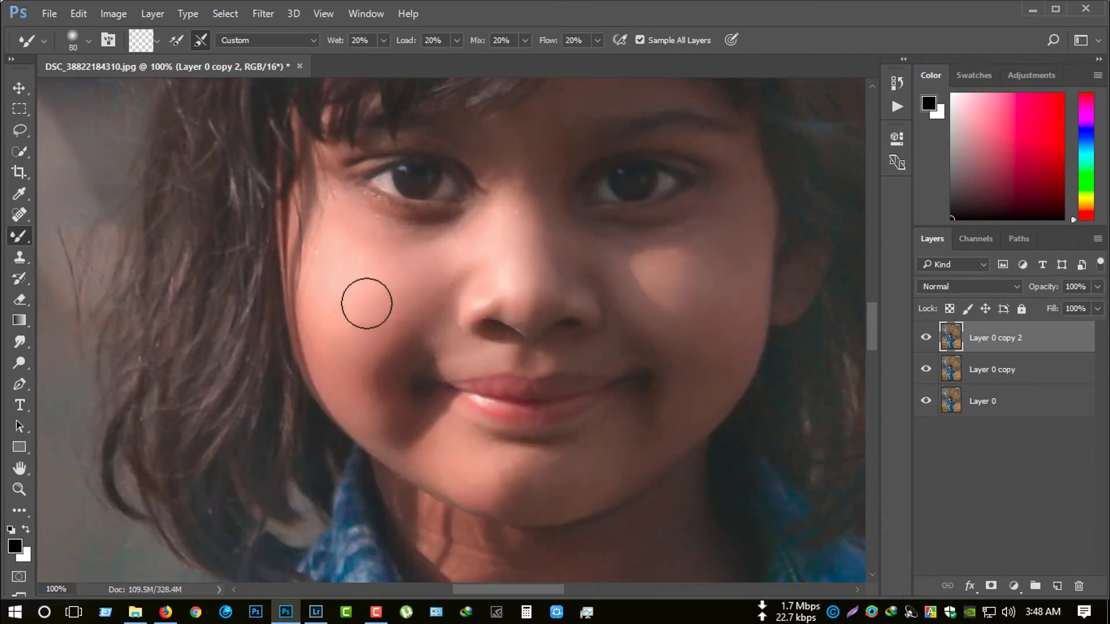
{"action": "key", "text": "bracketright"}
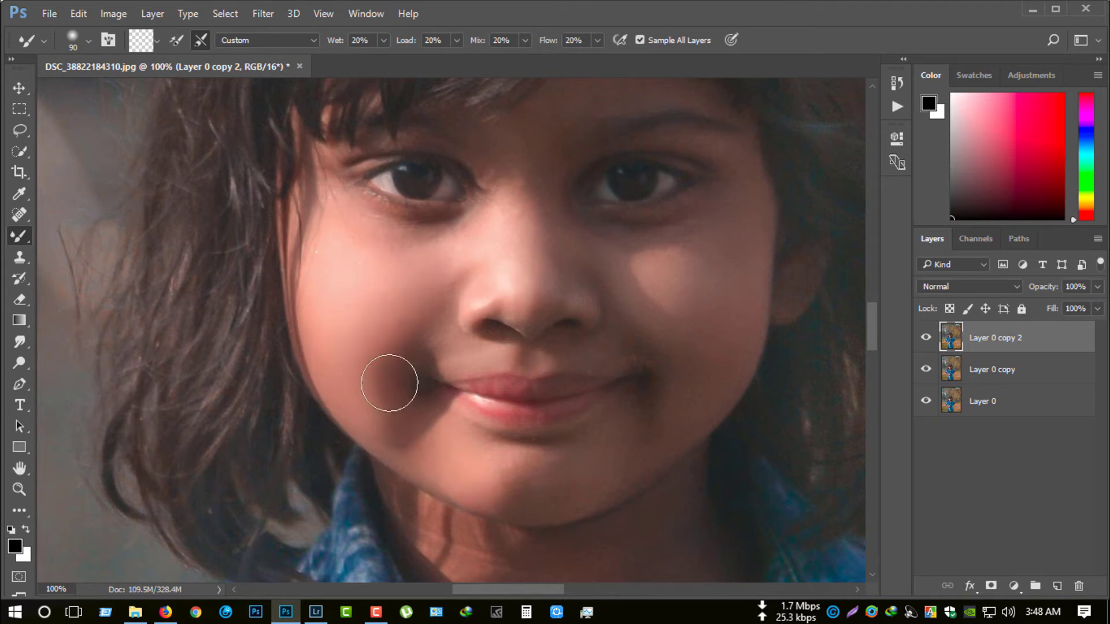
{"action": "key", "text": "bracketright"}
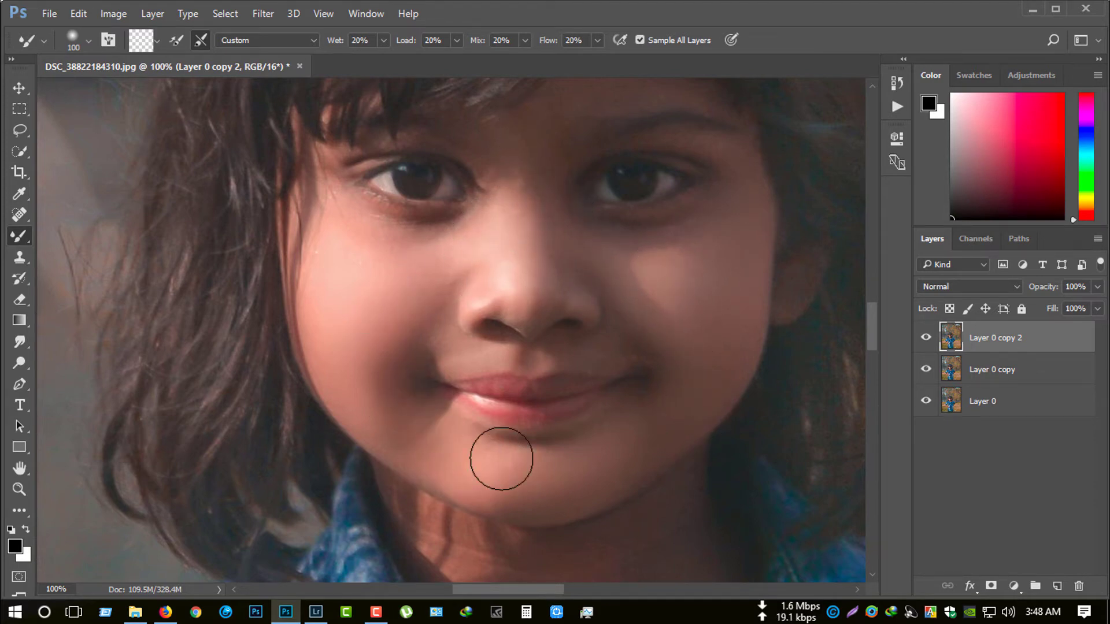
- Hide Layer 0 copy 2 to compare the smoothed skin, then fit the photo
{"action": "scroll", "coordinate": [501, 459], "scroll_direction": "down", "scroll_amount": 3}
{"action": "scroll", "coordinate": [793, 371], "scroll_direction": "down", "scroll_amount": 3}
{"action": "scroll", "coordinate": [870, 364], "scroll_direction": "up", "scroll_amount": 1}
{"action": "left_click", "coordinate": [926, 338]}
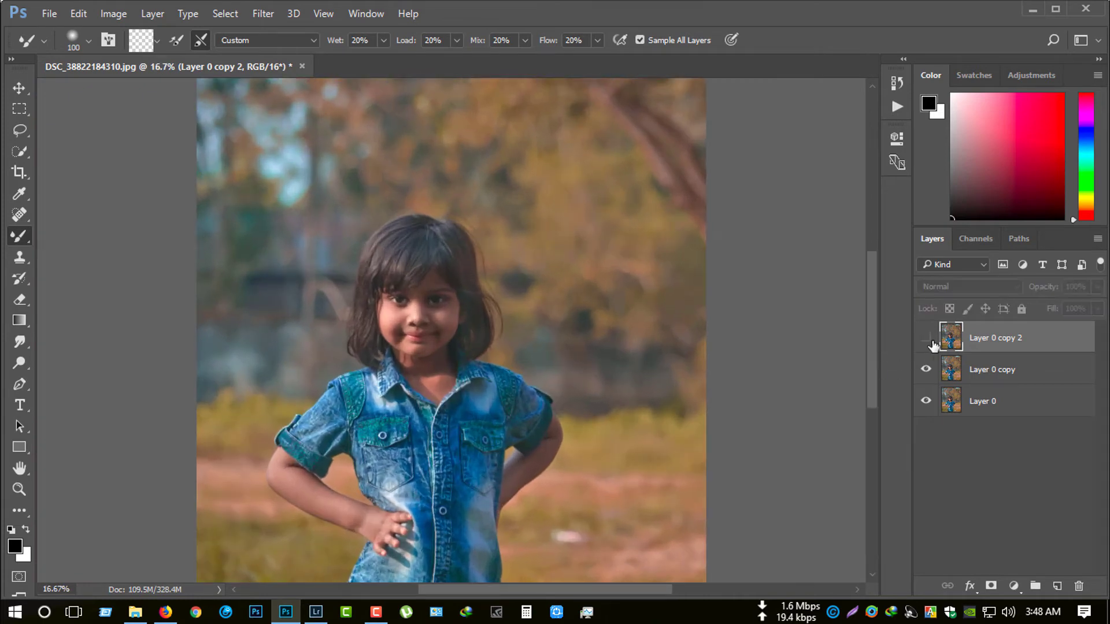
{"action": "scroll", "coordinate": [448, 299], "scroll_direction": "up", "scroll_amount": 3}
{"action": "scroll", "coordinate": [448, 300], "scroll_direction": "up", "scroll_amount": 1}
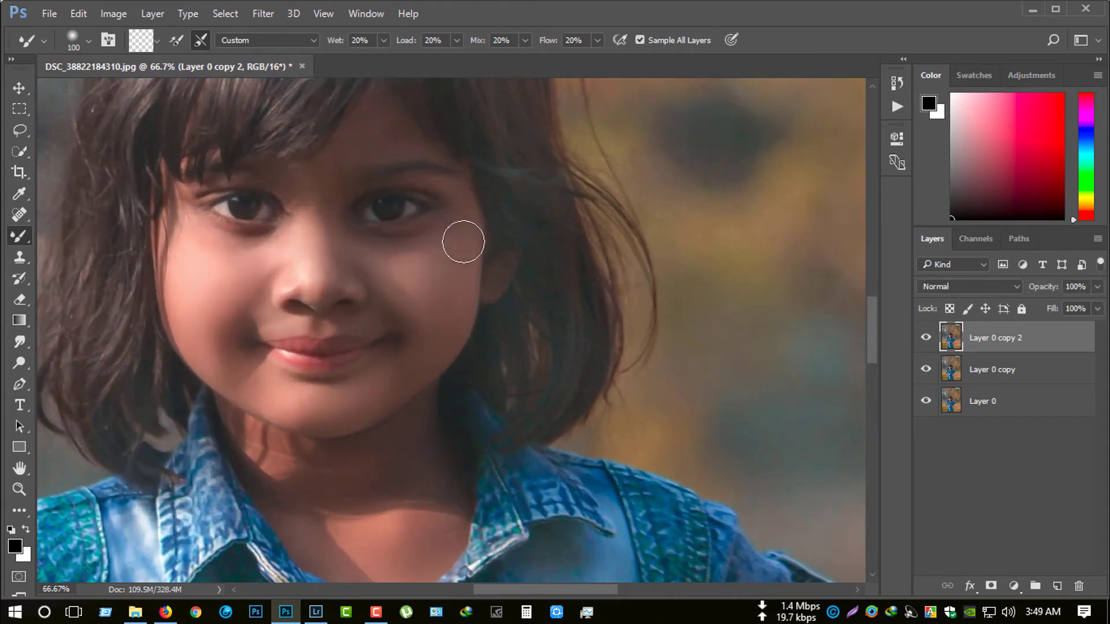
{"action": "scroll", "coordinate": [303, 265], "scroll_direction": "up", "scroll_amount": 2}
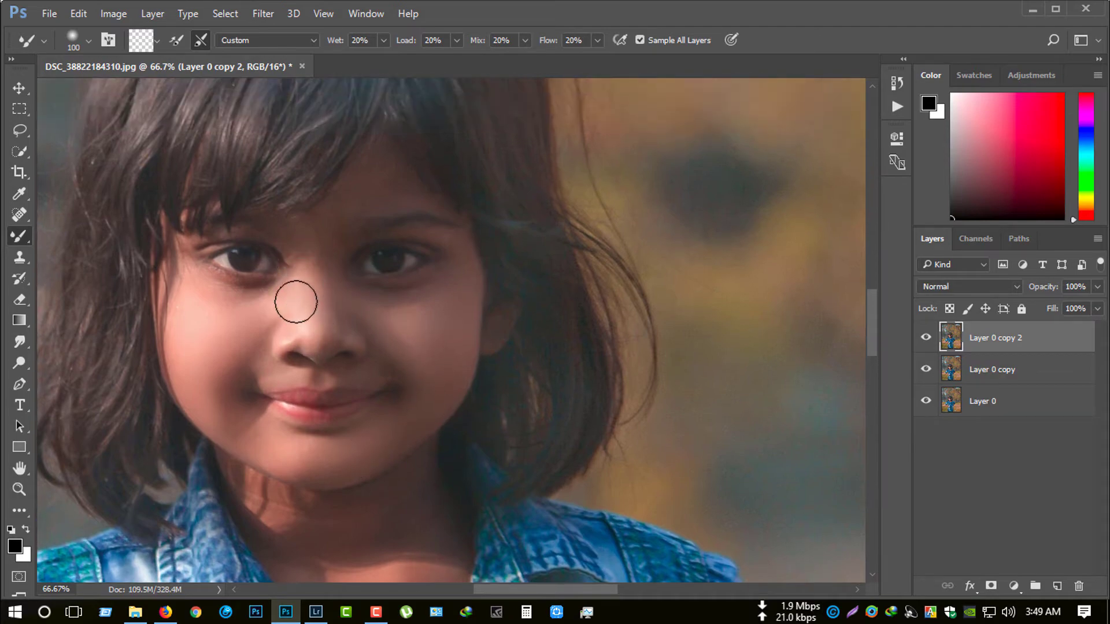
{"action": "key", "text": "ctrl+0"}
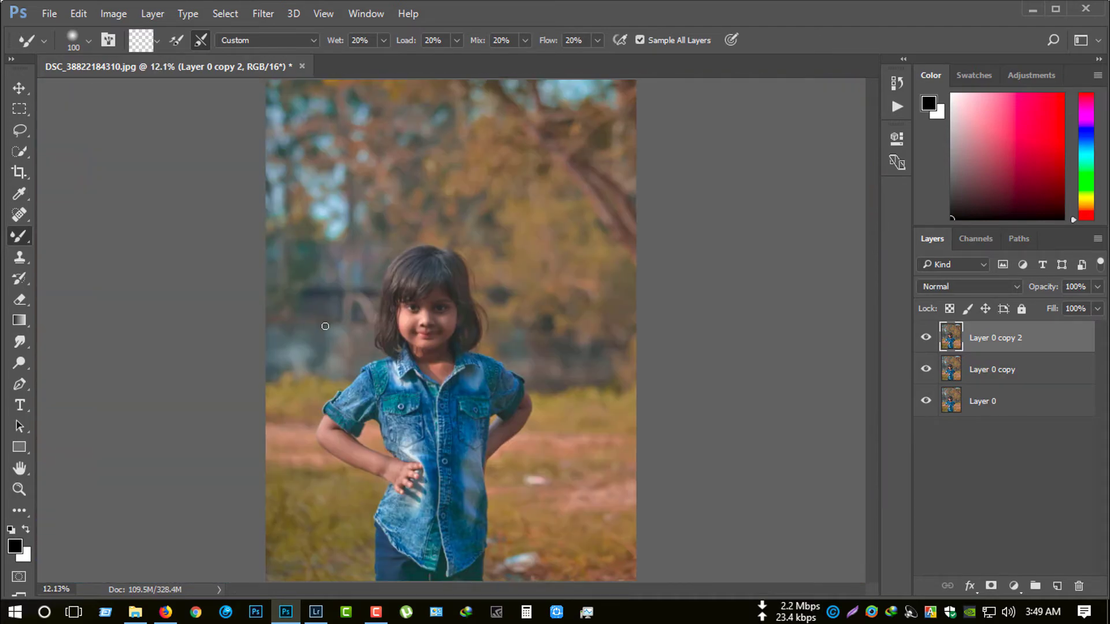
{"action": "scroll", "coordinate": [452, 490], "scroll_direction": "up", "scroll_amount": 2}
{"action": "scroll", "coordinate": [452, 490], "scroll_direction": "up", "scroll_amount": 2}
{"action": "scroll", "coordinate": [452, 490], "scroll_direction": "up", "scroll_amount": 2}
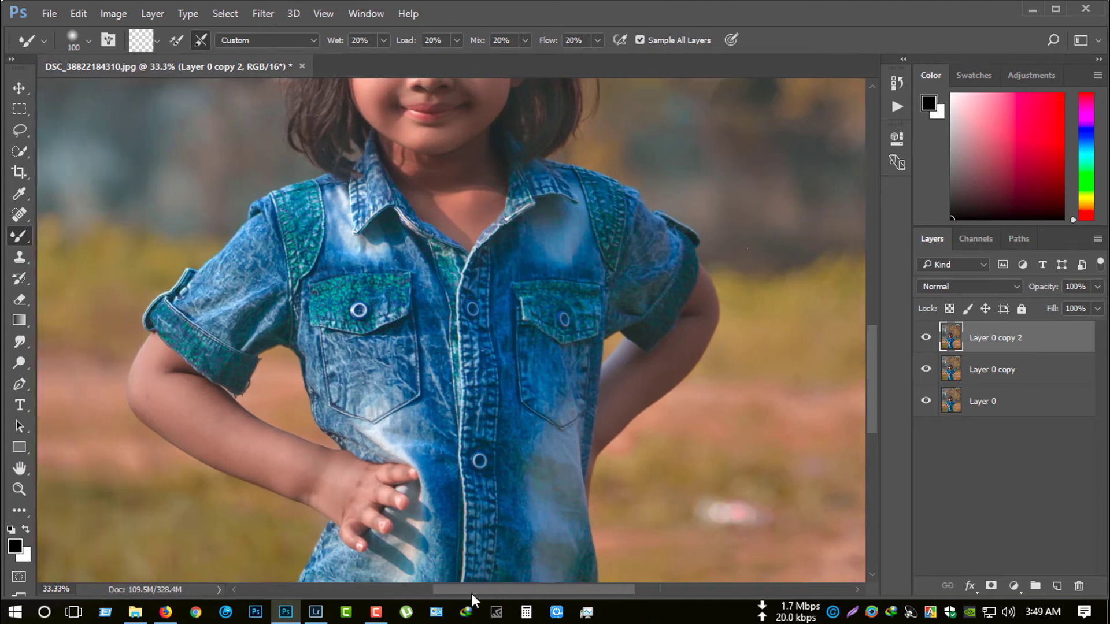
{"action": "scroll", "coordinate": [315, 466], "scroll_direction": "up", "scroll_amount": 1}
- Enlarge the mixer brush to 250 to smooth the skin on the arm
{"action": "key", "text": "bracketright"}
{"action": "key", "text": "bracketright"}
{"action": "key", "text": "bracketright"}
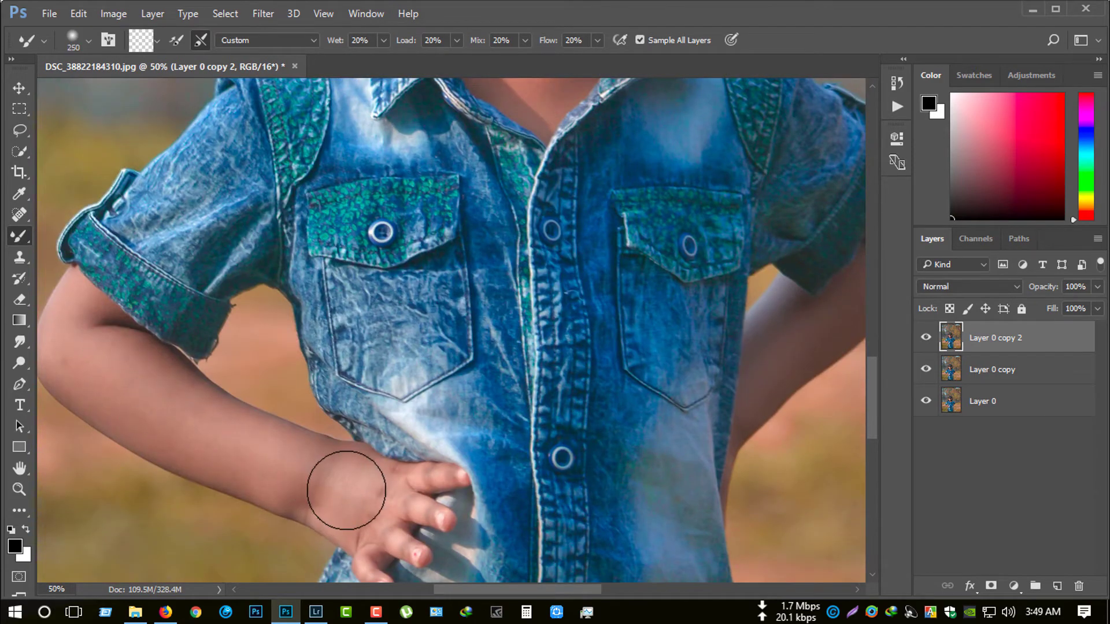
{"action": "scroll", "coordinate": [356, 443], "scroll_direction": "down", "scroll_amount": 2}
{"action": "scroll", "coordinate": [356, 443], "scroll_direction": "down", "scroll_amount": 1}
{"action": "scroll", "coordinate": [356, 443], "scroll_direction": "down", "scroll_amount": 1}
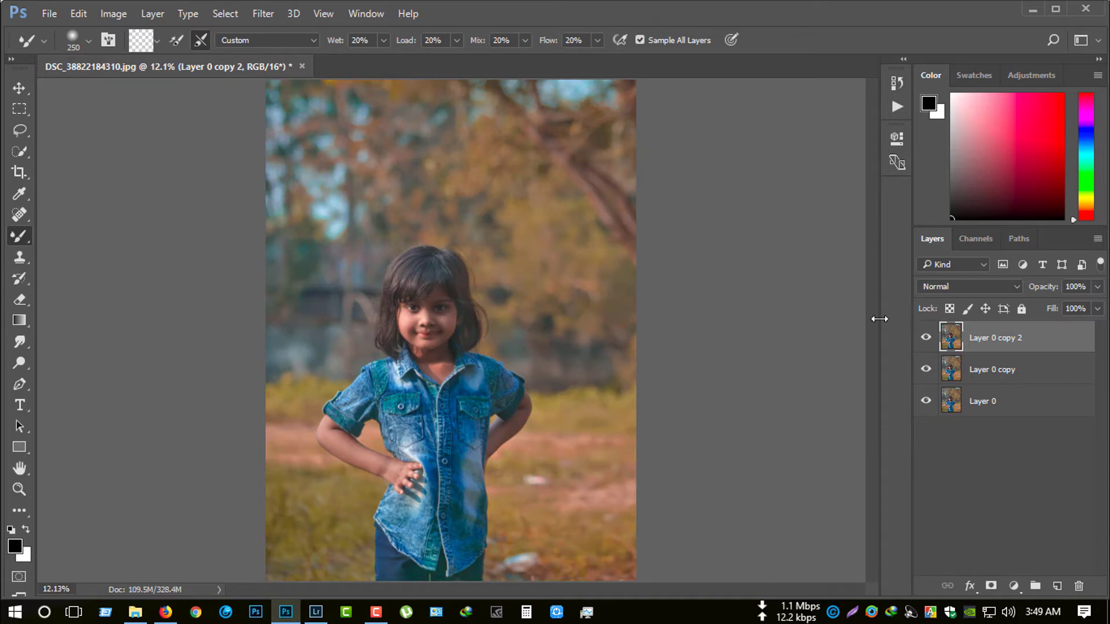
- Run the FreqSep action with a 4.5-pixel Gaussian Blur on the lo layer
{"action": "left_click", "coordinate": [896, 106]}
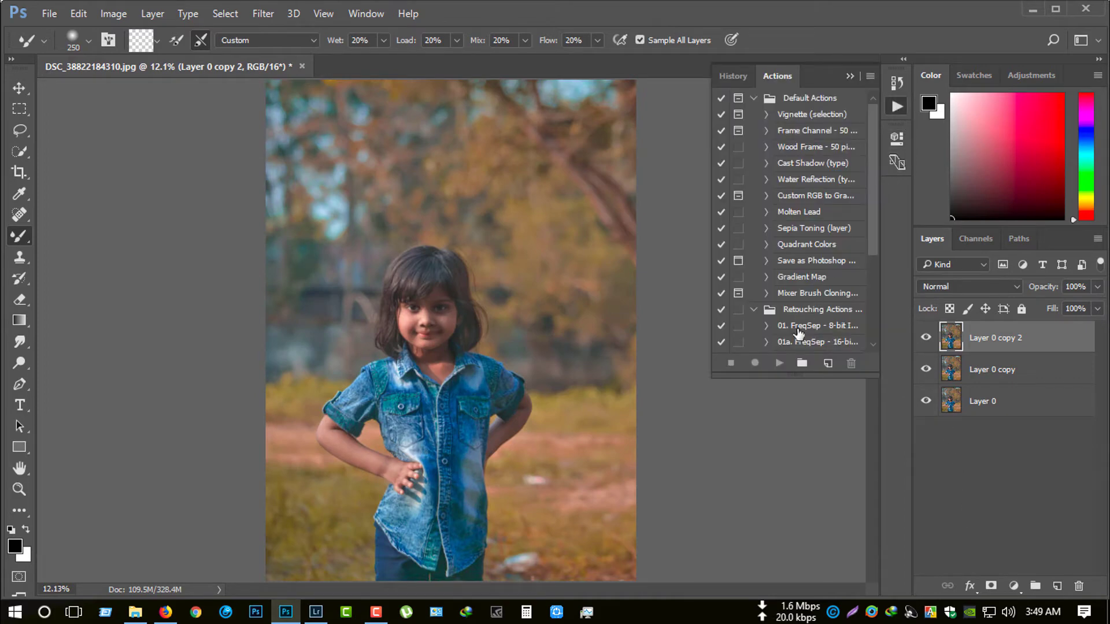
{"action": "scroll", "coordinate": [796, 318], "scroll_direction": "down", "scroll_amount": 2}
{"action": "left_click", "coordinate": [797, 297]}
{"action": "left_click", "coordinate": [779, 363]}
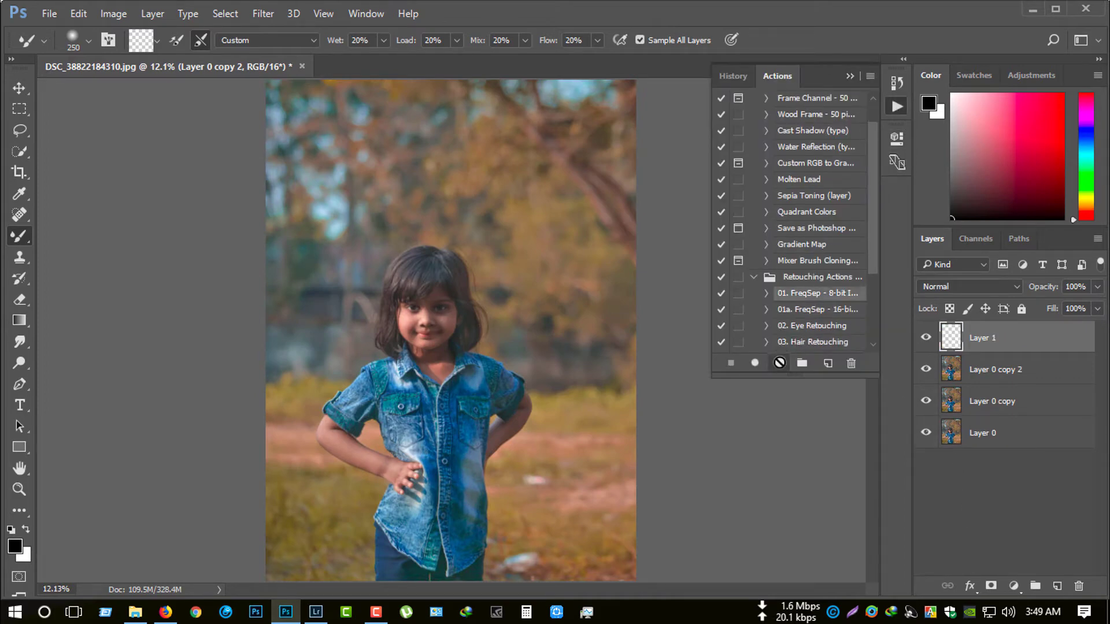
{"action": "left_click_drag", "start_coordinate": [768, 97], "coordinate": [483, 147]}
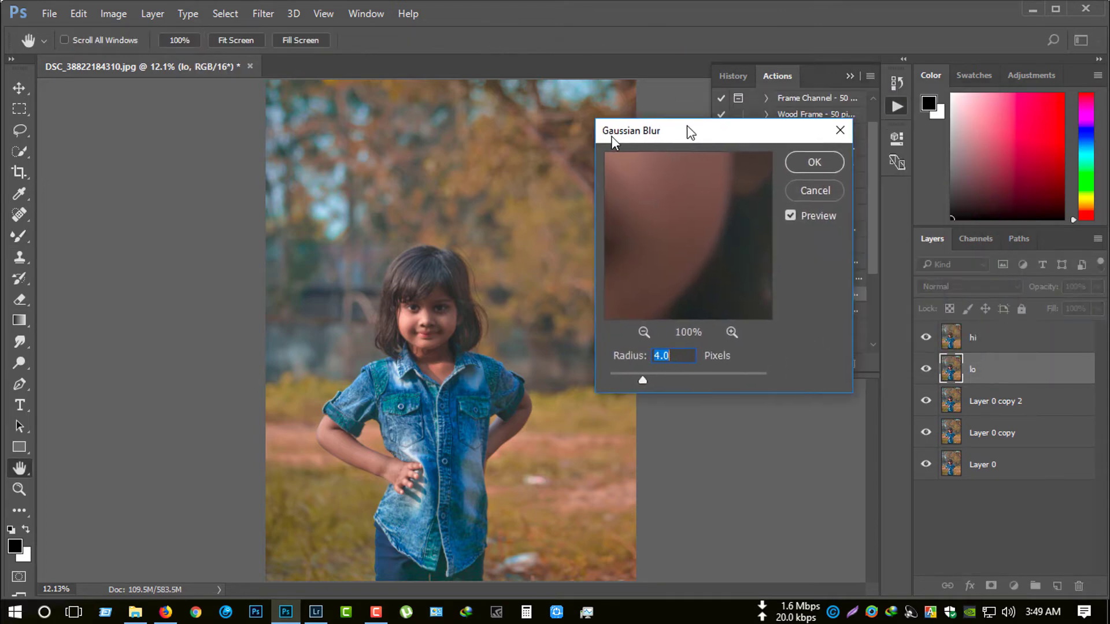
{"action": "left_click_drag", "start_coordinate": [514, 394], "coordinate": [512, 394]}
{"action": "left_click", "coordinate": [514, 348]}
{"action": "left_click", "coordinate": [515, 348]}
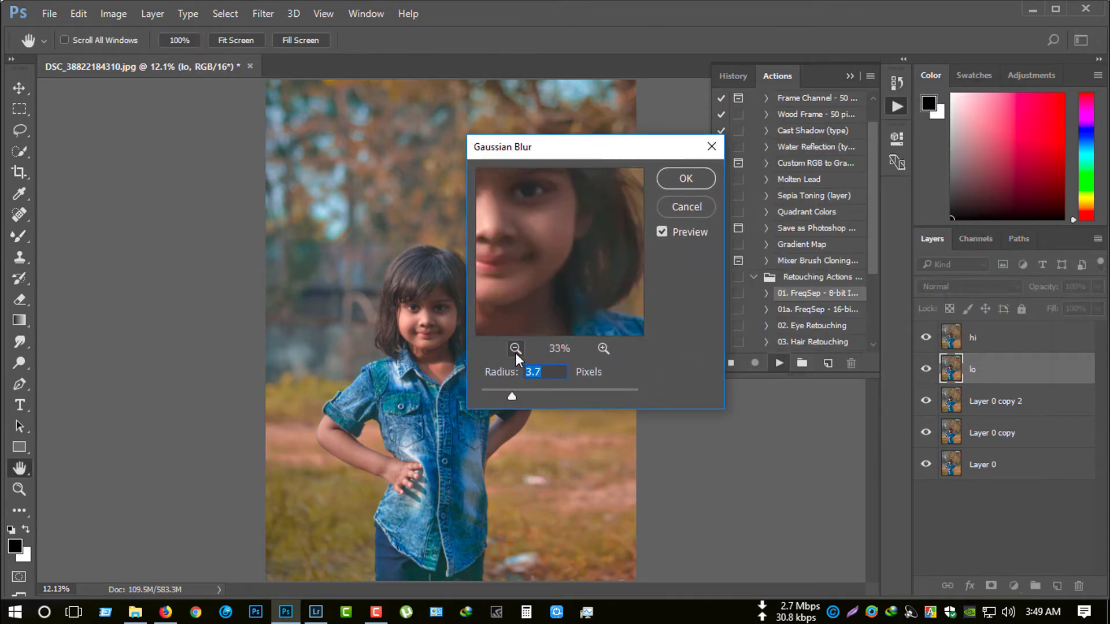
{"action": "left_click_drag", "start_coordinate": [533, 292], "coordinate": [519, 393]}
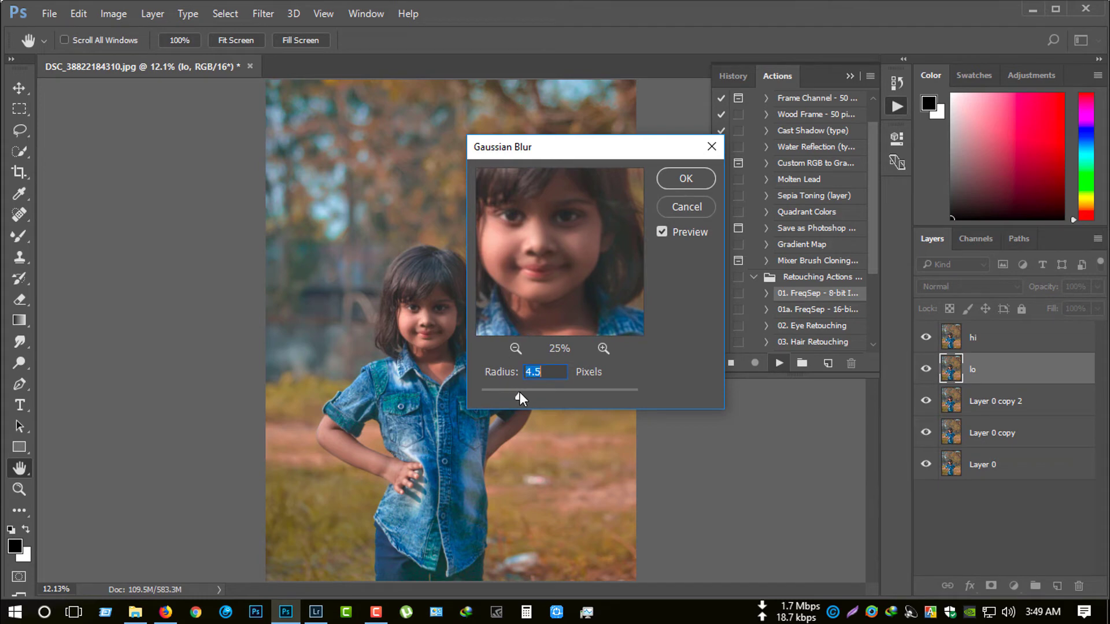
{"action": "left_click", "coordinate": [683, 181]}
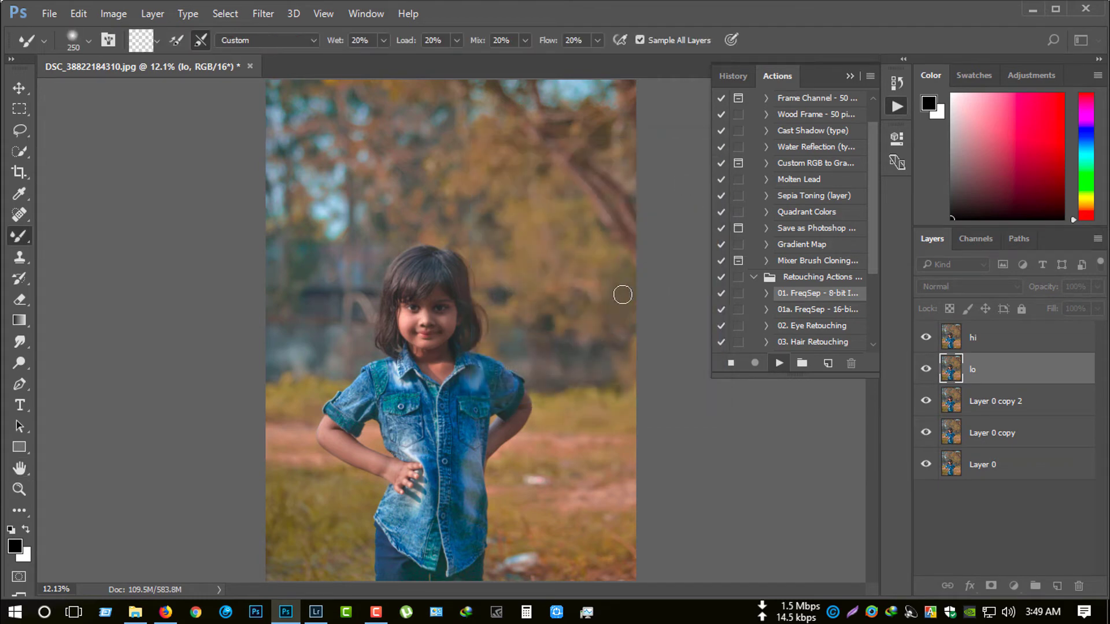
{"action": "left_click", "coordinate": [850, 74]}
- Group the hi and lo layers into Group 1
{"action": "scroll", "coordinate": [364, 328], "scroll_direction": "up", "scroll_amount": 5}
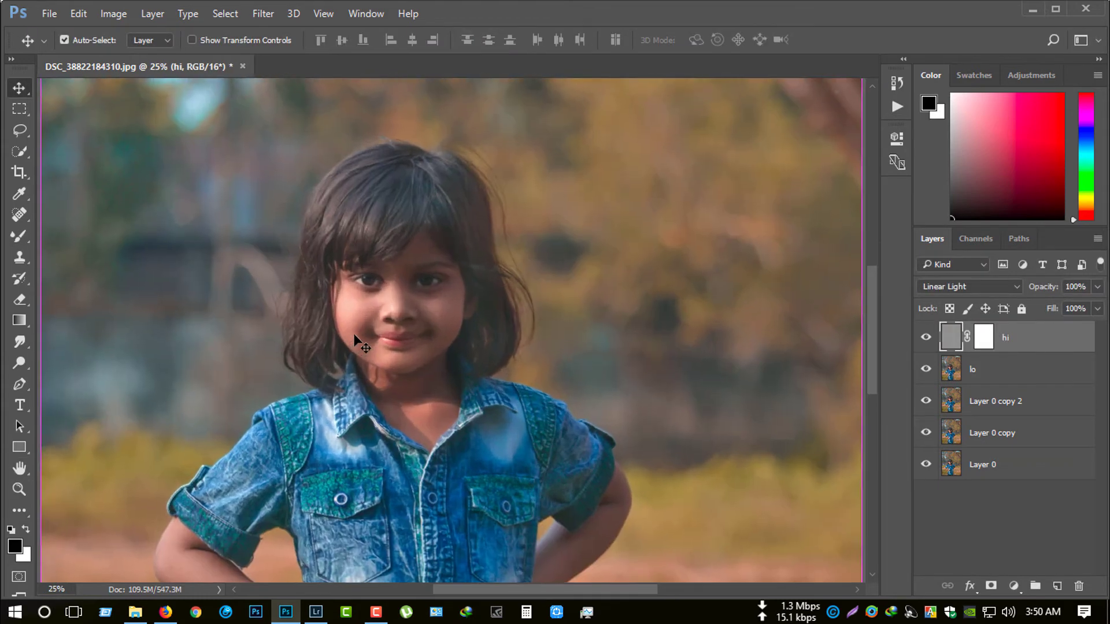
{"action": "scroll", "coordinate": [364, 328], "scroll_direction": "down", "scroll_amount": 2}
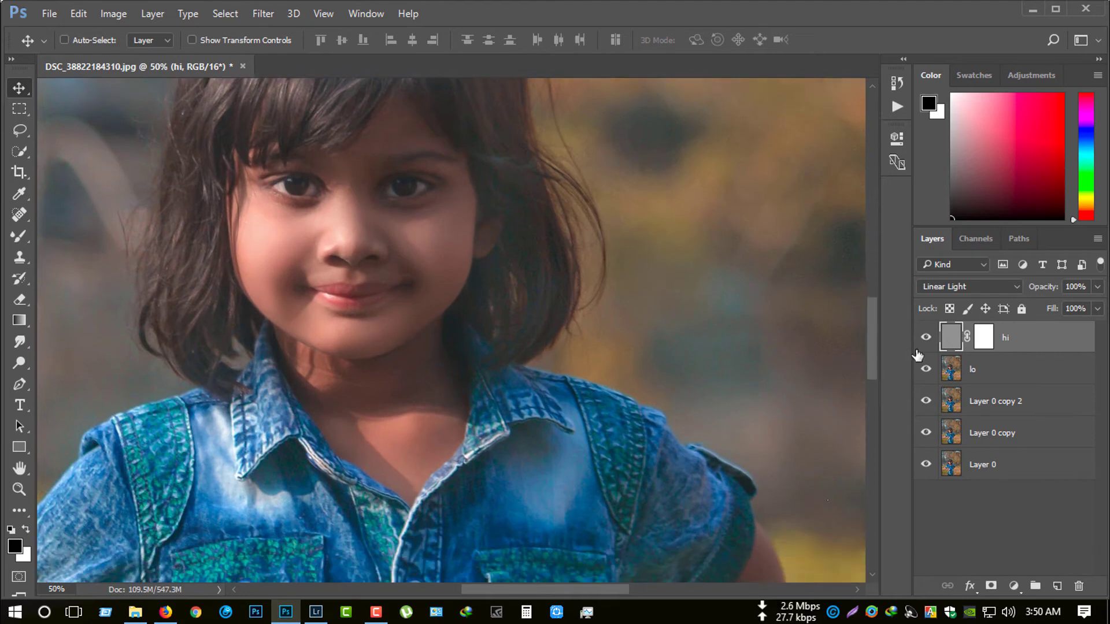
{"action": "left_click", "coordinate": [976, 372], "text": "ctrl"}
{"action": "key", "text": "ctrl+g"}
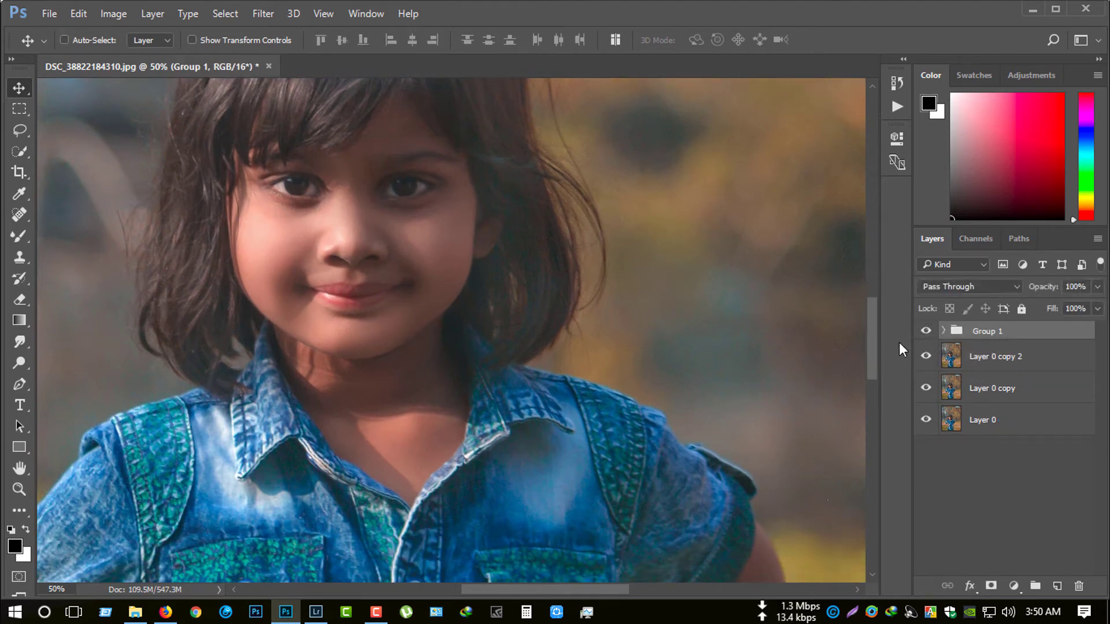
- Stamp all visible layers into a new merged Layer 1 on top
{"action": "key", "text": "ctrl+0"}
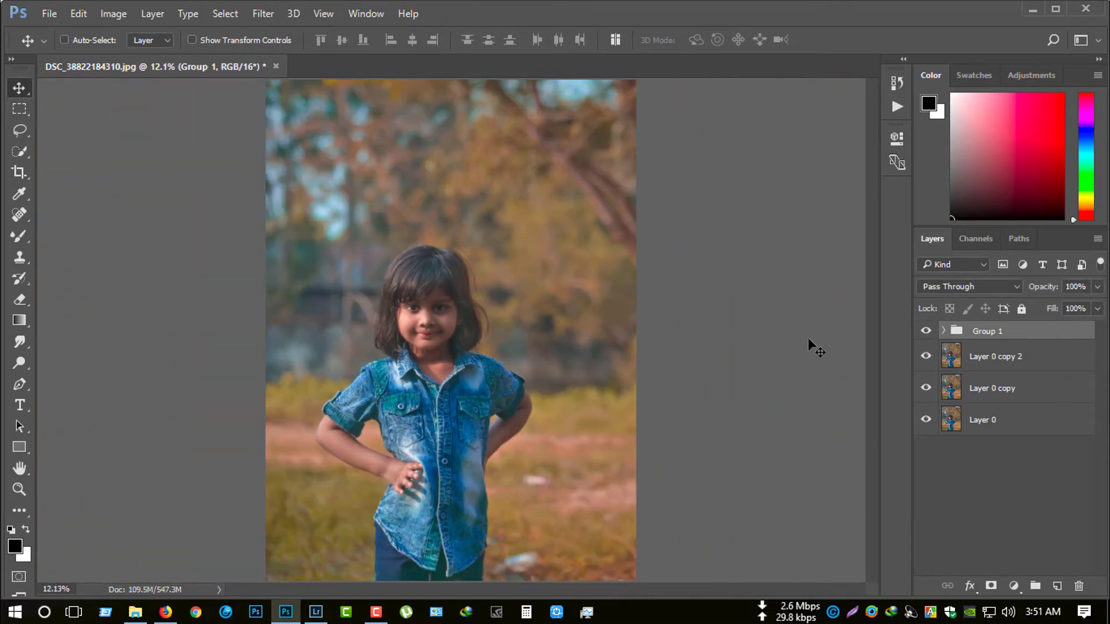
{"action": "key", "text": "ctrl+plus"}
{"action": "key", "text": "ctrl+plus"}
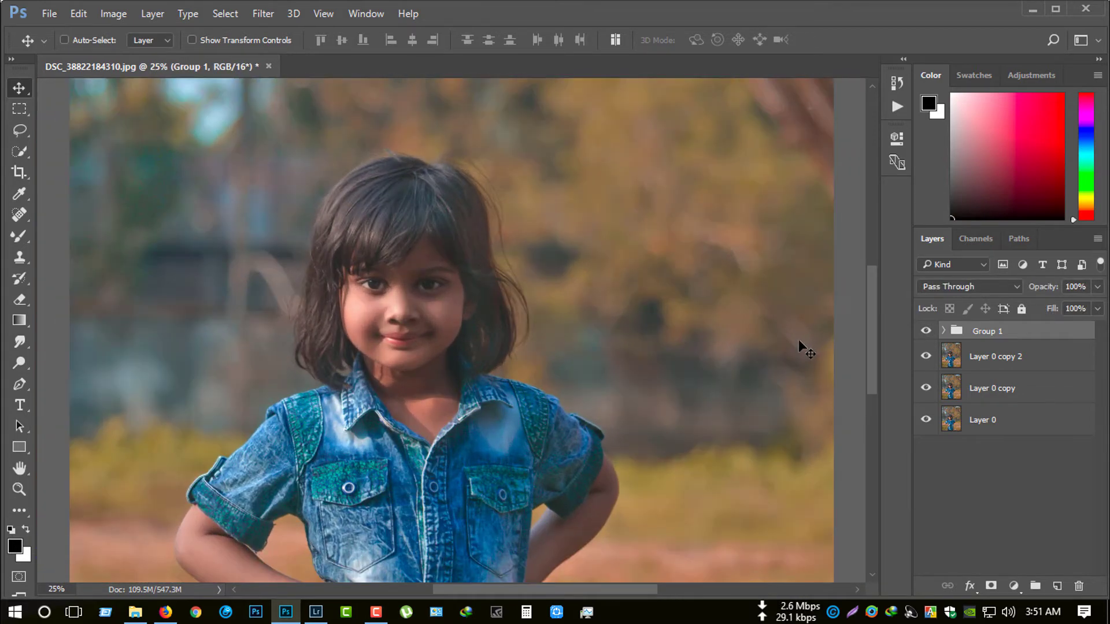
{"action": "scroll", "coordinate": [720, 355], "scroll_direction": "up", "scroll_amount": 2}
{"action": "scroll", "coordinate": [720, 355], "scroll_direction": "up", "scroll_amount": 2}
{"action": "scroll", "coordinate": [720, 355], "scroll_direction": "up", "scroll_amount": 2}
{"action": "scroll", "coordinate": [720, 355], "scroll_direction": "up", "scroll_amount": 1}
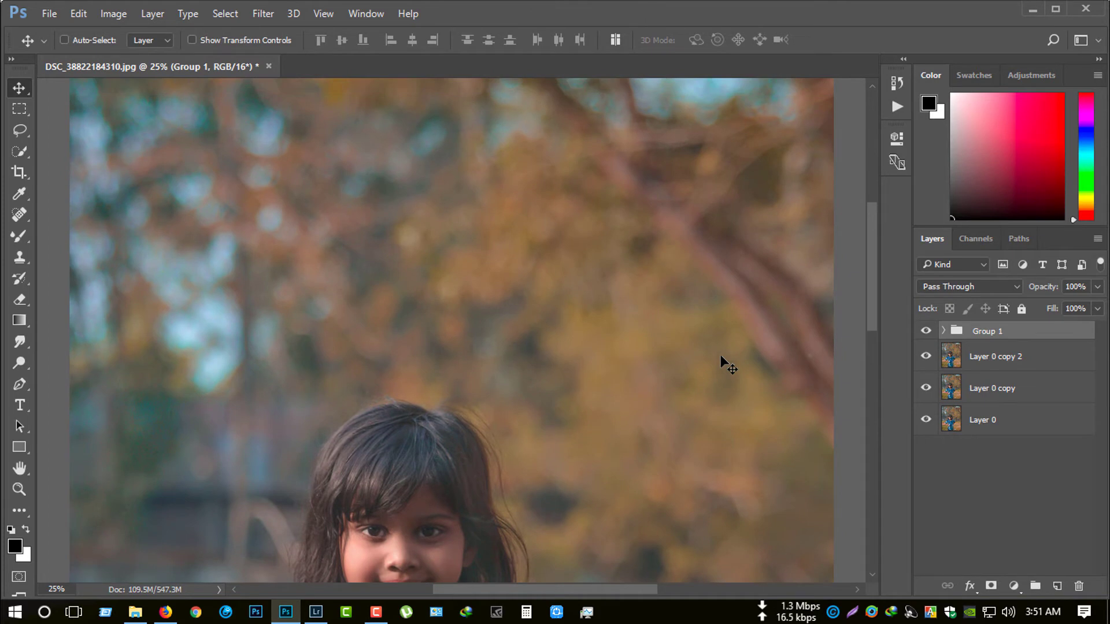
{"action": "key", "text": "ctrl+0"}
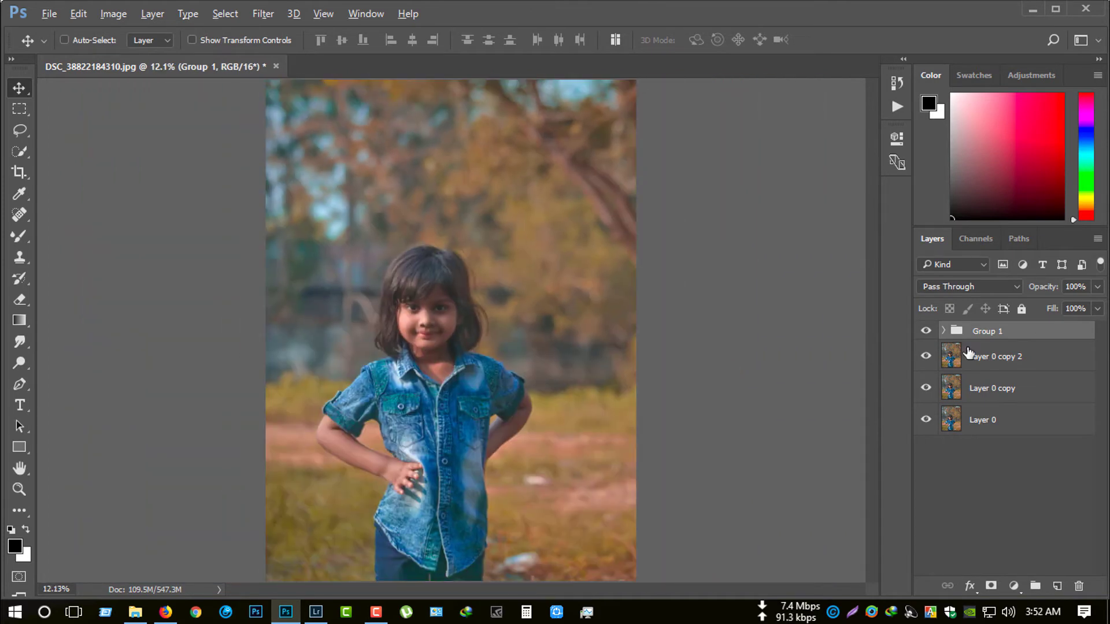
{"action": "key", "text": "ctrl+shift+alt+e"}
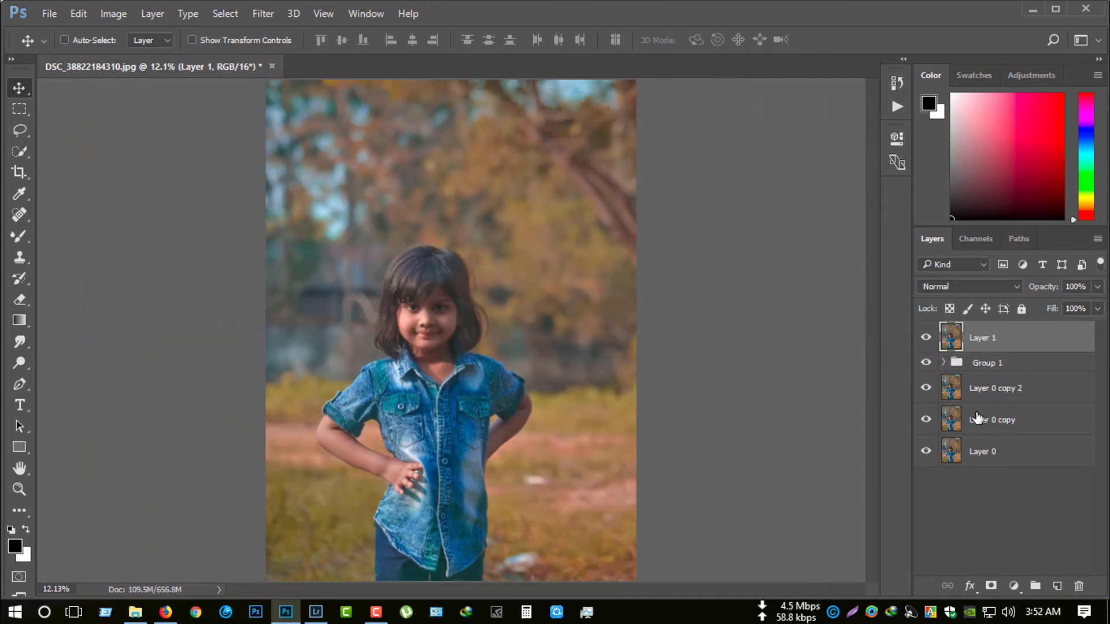
- Add a Curves adjustment layer and lift the blue shadows and upper blue curve
{"action": "left_click", "coordinate": [1013, 585]}
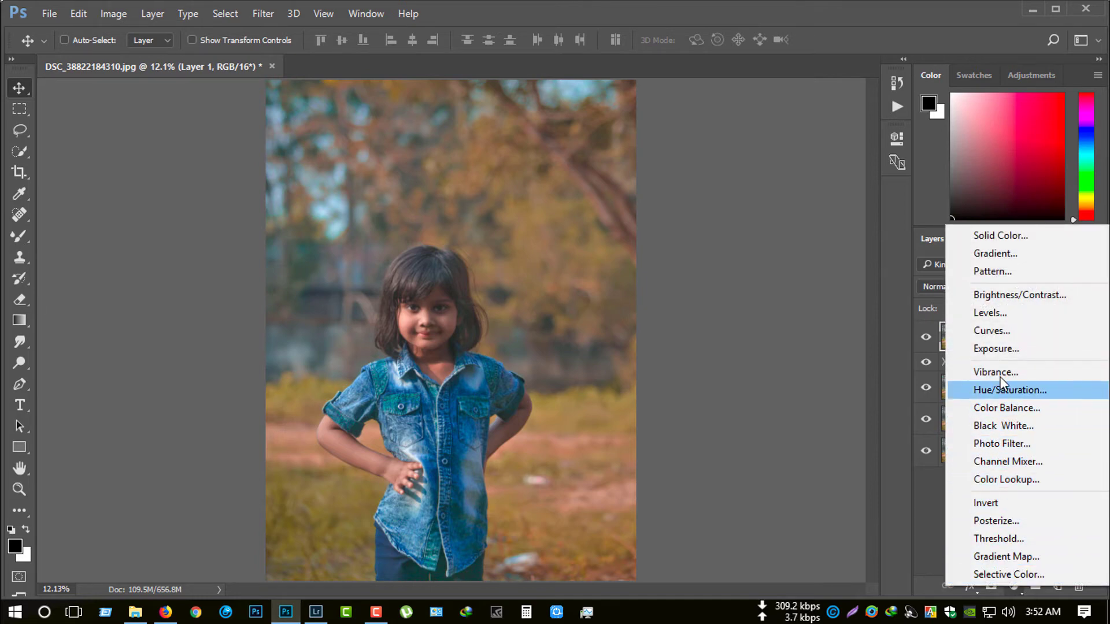
{"action": "left_click", "coordinate": [1003, 331]}
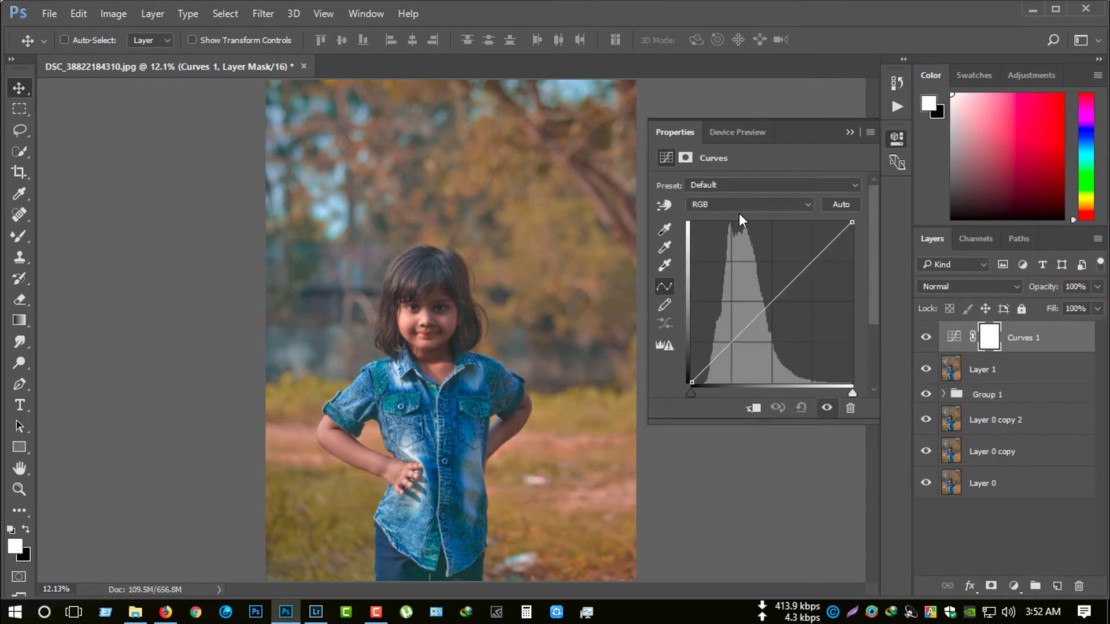
{"action": "left_click", "coordinate": [738, 204]}
{"action": "left_click", "coordinate": [737, 244]}
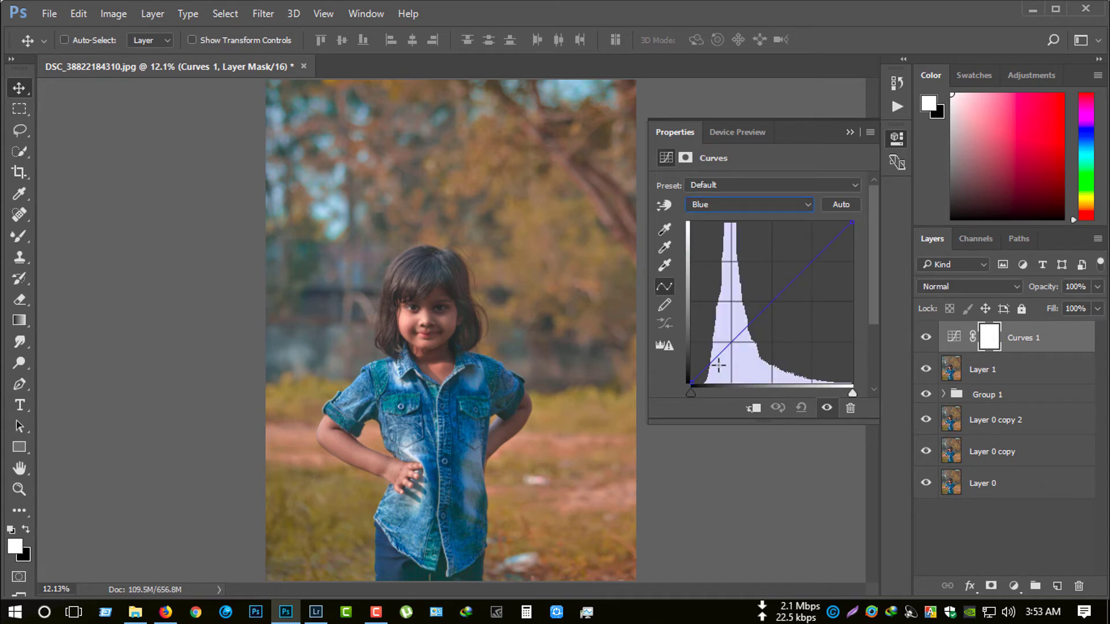
{"action": "left_click", "coordinate": [731, 342]}
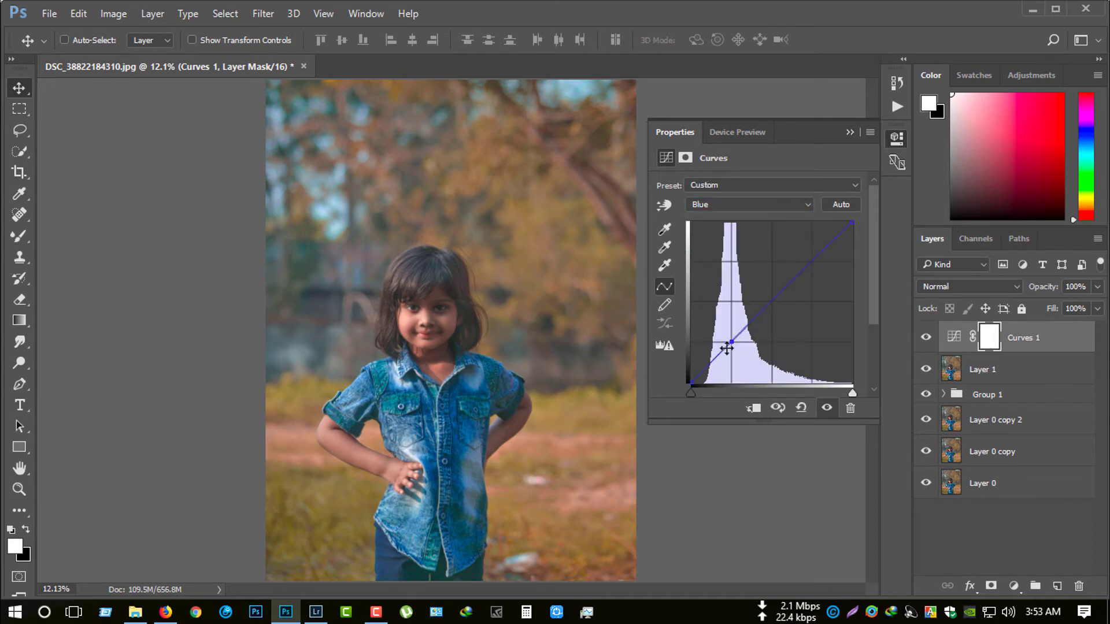
{"action": "left_click_drag", "start_coordinate": [694, 377], "coordinate": [682, 362]}
{"action": "mouse_move", "coordinate": [816, 260]}
{"action": "left_mouse_down"}
{"action": "mouse_move", "coordinate": [806, 249]}
{"action": "mouse_move", "coordinate": [816, 253]}
{"action": "left_mouse_up"}
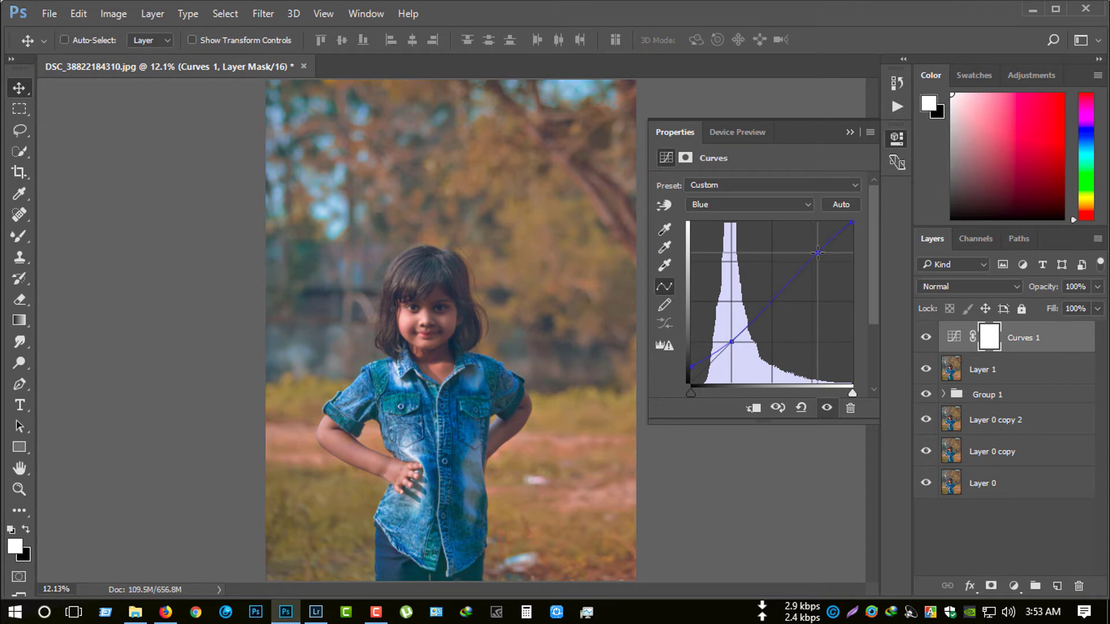
- Raise the red shadows and slightly lower the red highlights
{"action": "left_click", "coordinate": [751, 204]}
{"action": "left_click", "coordinate": [746, 228]}
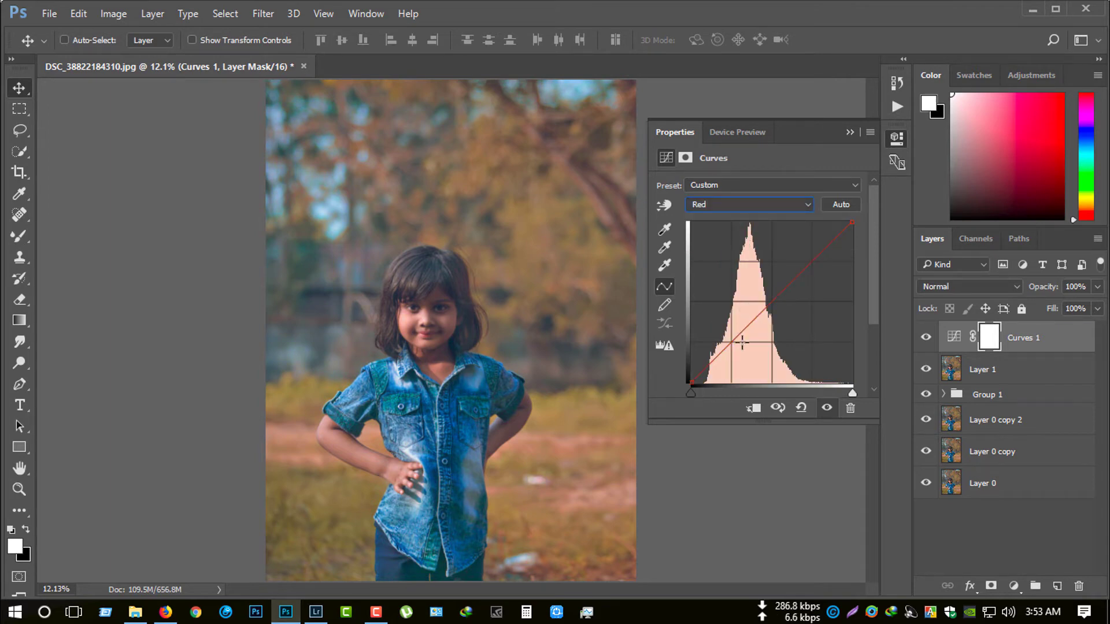
{"action": "left_click_drag", "start_coordinate": [694, 379], "coordinate": [691, 376]}
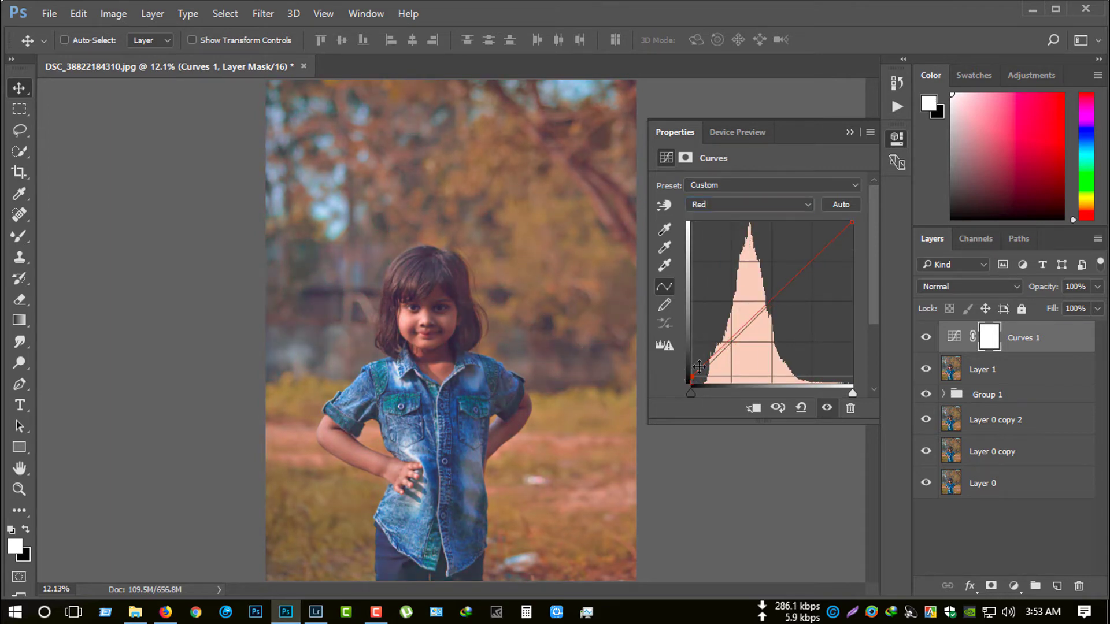
{"action": "left_click_drag", "start_coordinate": [855, 229], "coordinate": [854, 235]}
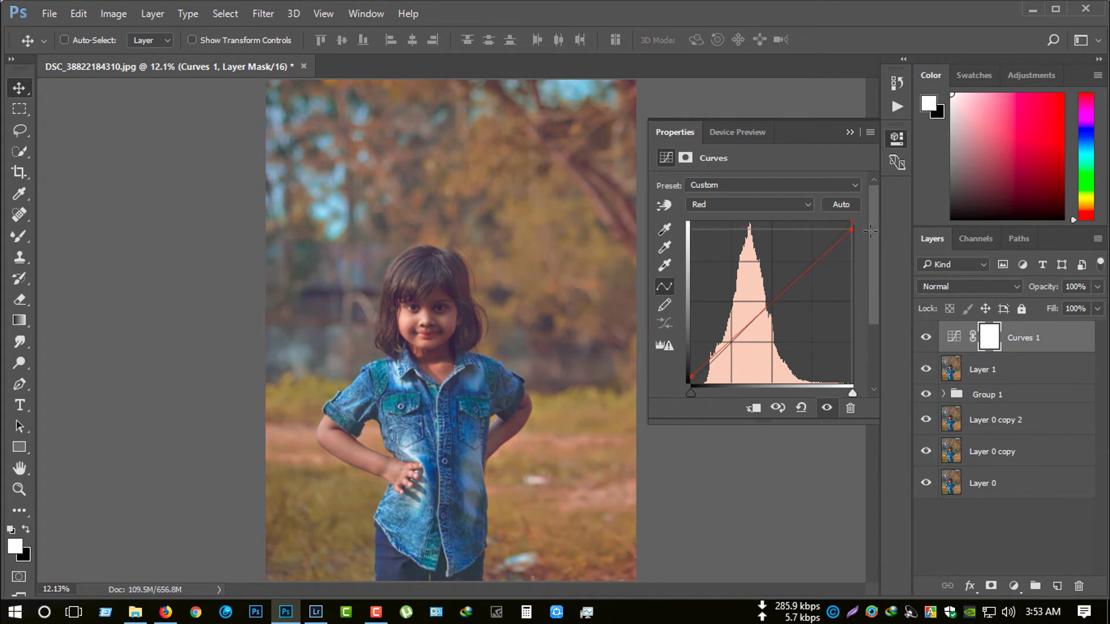
- Slightly adjust the green curve's shadows and highlights
{"action": "left_click", "coordinate": [771, 206]}
{"action": "left_click", "coordinate": [758, 246]}
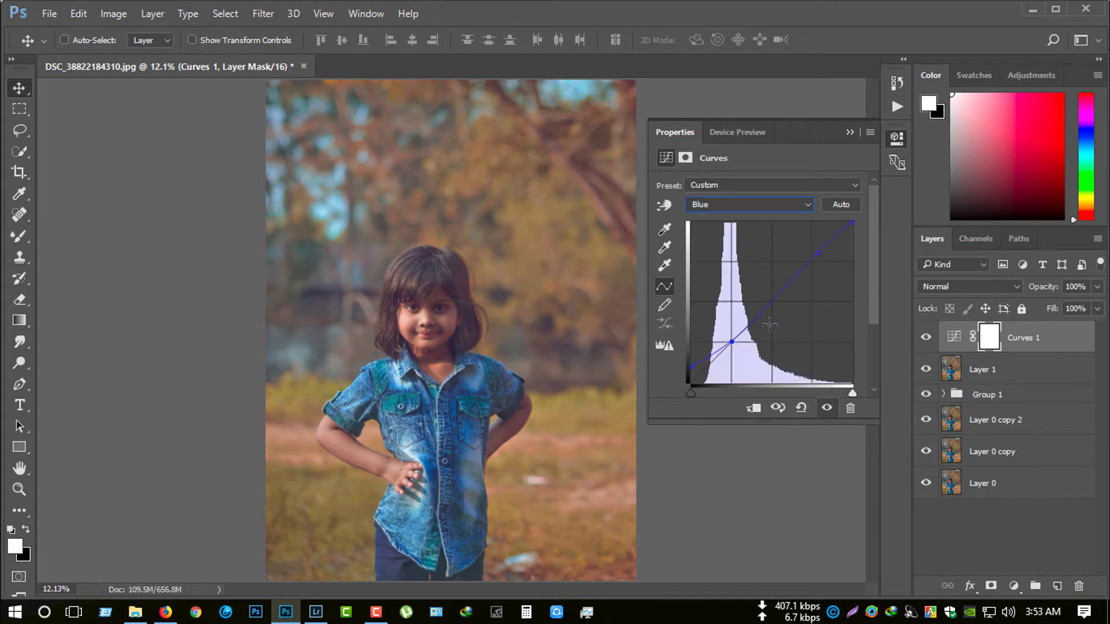
{"action": "left_click", "coordinate": [751, 204]}
{"action": "left_click", "coordinate": [758, 236]}
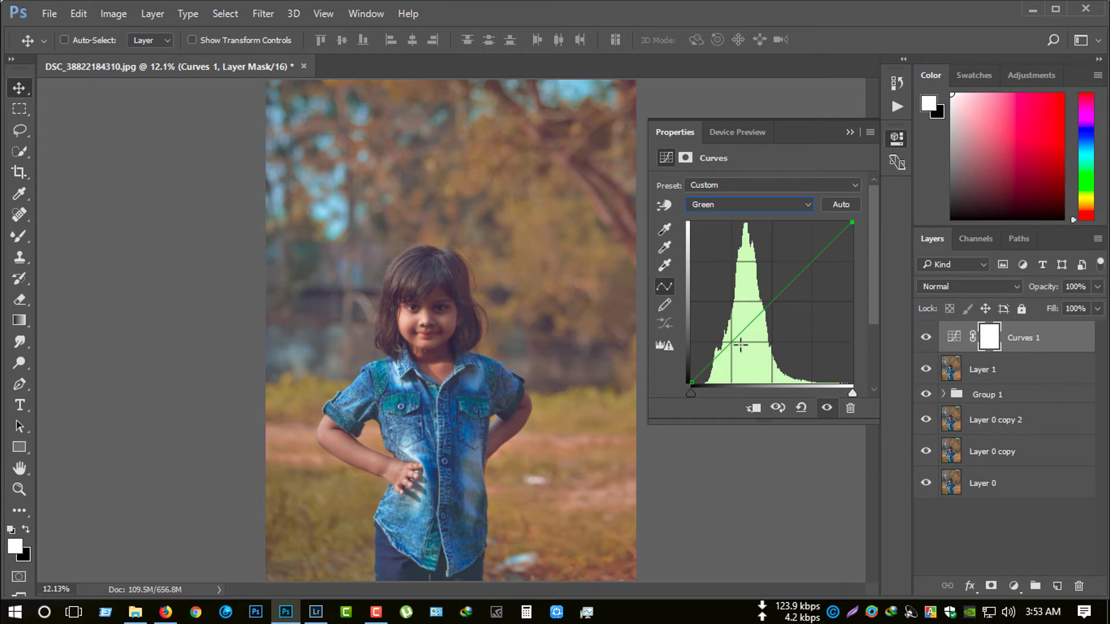
{"action": "left_click_drag", "start_coordinate": [695, 376], "coordinate": [692, 381]}
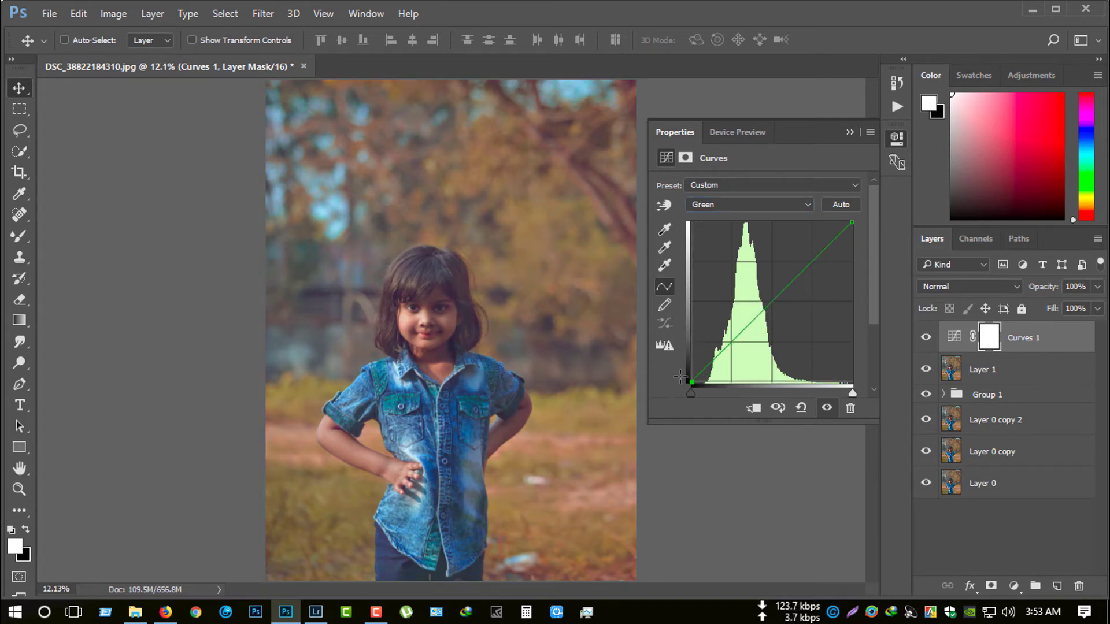
{"action": "left_click_drag", "start_coordinate": [851, 223], "coordinate": [852, 222]}
{"action": "left_click", "coordinate": [751, 205]}
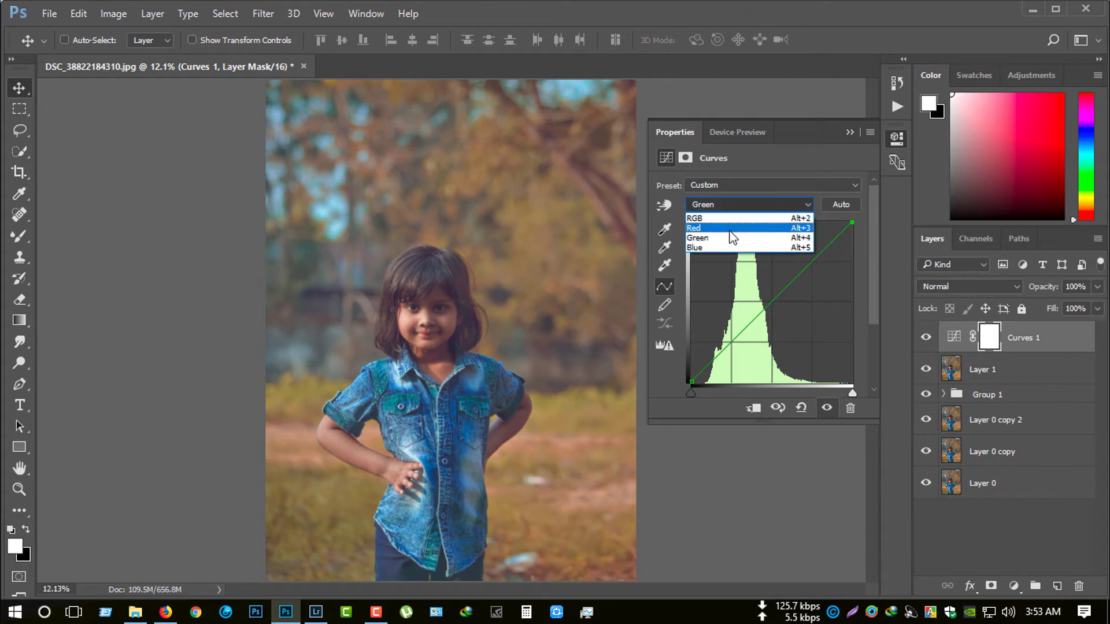
- On the RGB curve, raise the black point, pull in the white point and lift the midtones
{"action": "left_click", "coordinate": [703, 218]}
{"action": "left_click_drag", "start_coordinate": [688, 383], "coordinate": [697, 383]}
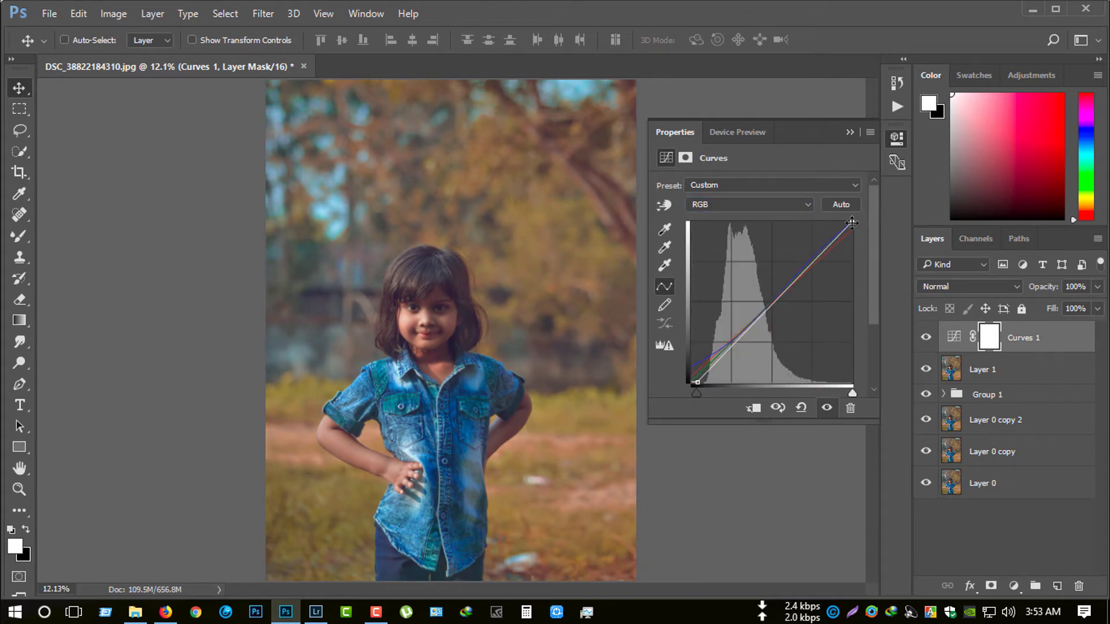
{"action": "left_click_drag", "start_coordinate": [852, 223], "coordinate": [850, 223]}
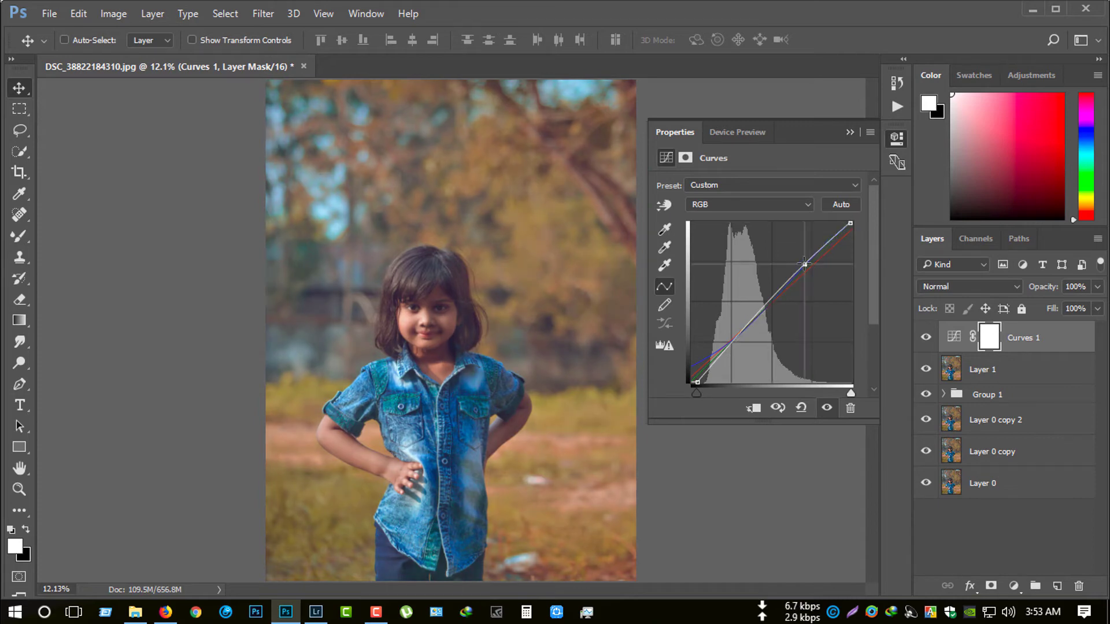
{"action": "left_click_drag", "start_coordinate": [807, 267], "coordinate": [804, 263]}
{"action": "left_click", "coordinate": [861, 141]}
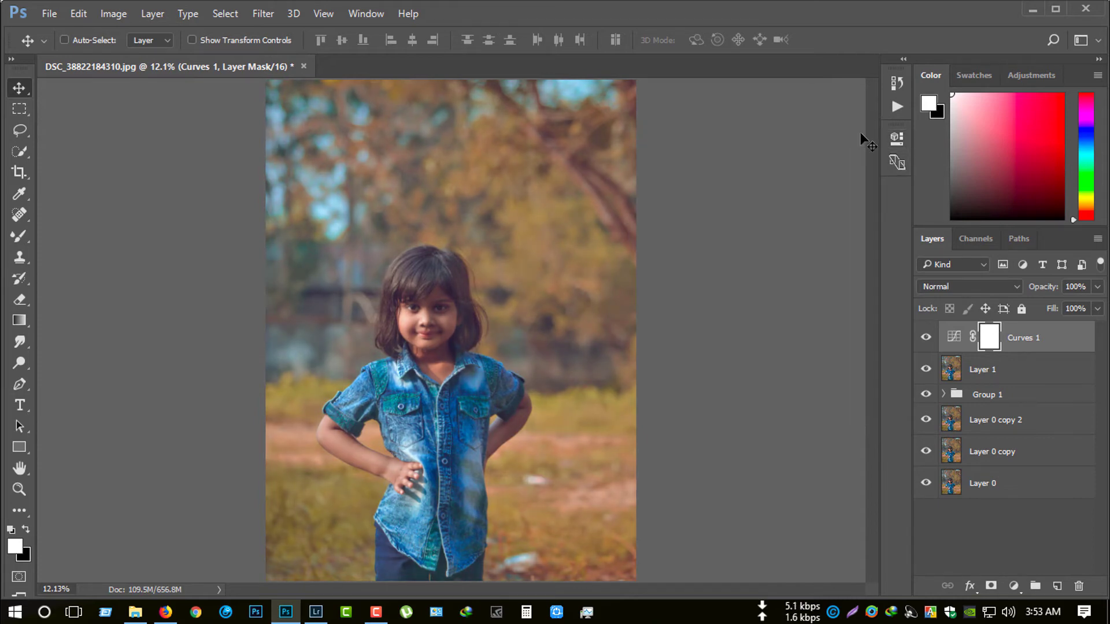
- Add a Selective Color adjustment layer and tweak the Yellows' cyan, magenta, yellow and black
{"action": "left_click", "coordinate": [1013, 585]}
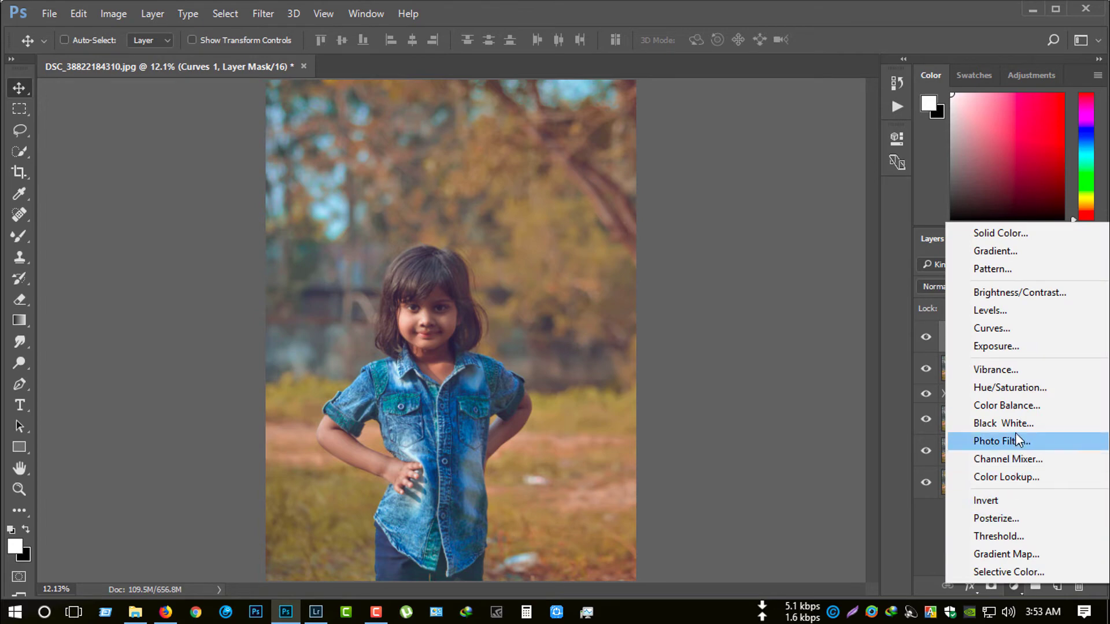
{"action": "left_click", "coordinate": [1005, 570]}
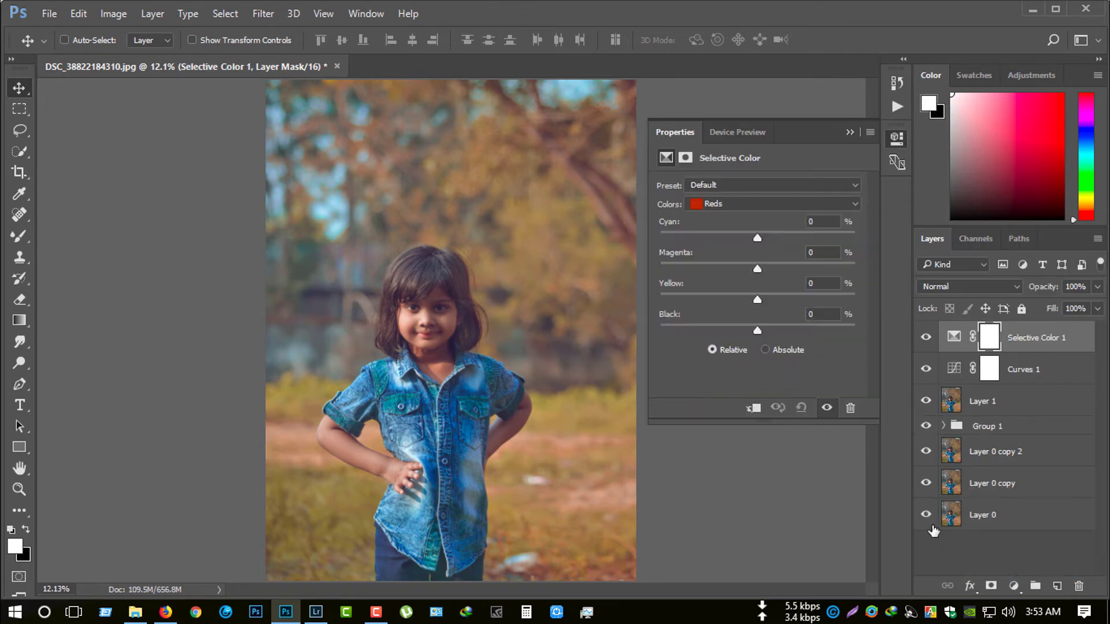
{"action": "left_click", "coordinate": [758, 203]}
{"action": "left_click", "coordinate": [758, 227]}
{"action": "left_click_drag", "start_coordinate": [757, 237], "coordinate": [722, 235]}
{"action": "mouse_move", "coordinate": [758, 267]}
{"action": "left_mouse_down"}
{"action": "mouse_move", "coordinate": [770, 267]}
{"action": "mouse_move", "coordinate": [745, 236]}
{"action": "left_mouse_up"}
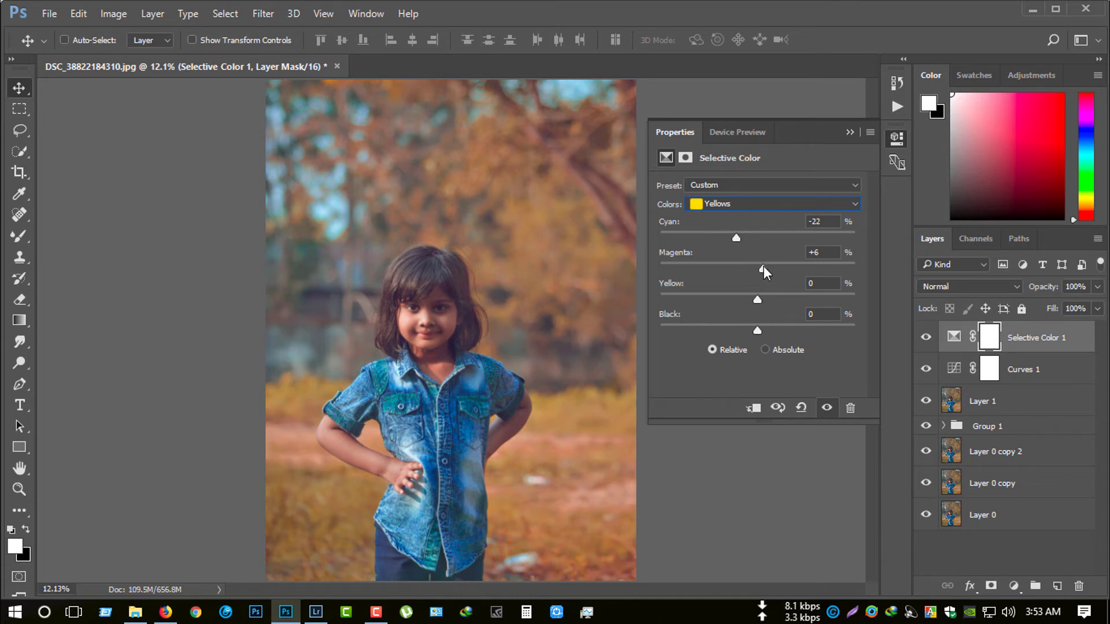
{"action": "mouse_move", "coordinate": [757, 299]}
{"action": "left_mouse_down"}
{"action": "mouse_move", "coordinate": [776, 297]}
{"action": "mouse_move", "coordinate": [746, 292]}
{"action": "mouse_move", "coordinate": [771, 268]}
{"action": "left_mouse_up"}
{"action": "mouse_move", "coordinate": [757, 330]}
{"action": "left_mouse_down"}
{"action": "mouse_move", "coordinate": [776, 330]}
{"action": "mouse_move", "coordinate": [768, 322]}
{"action": "left_mouse_up"}
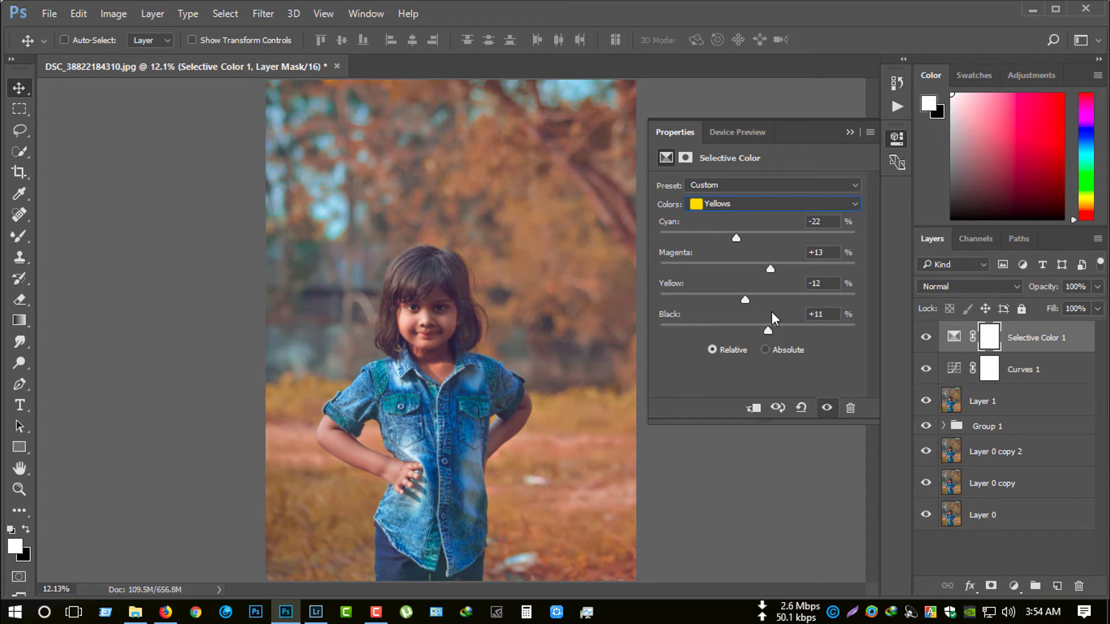
- Set the Greens to Cyan -67, Magenta -62, Yellow -72 and review the photo
{"action": "left_click", "coordinate": [764, 205]}
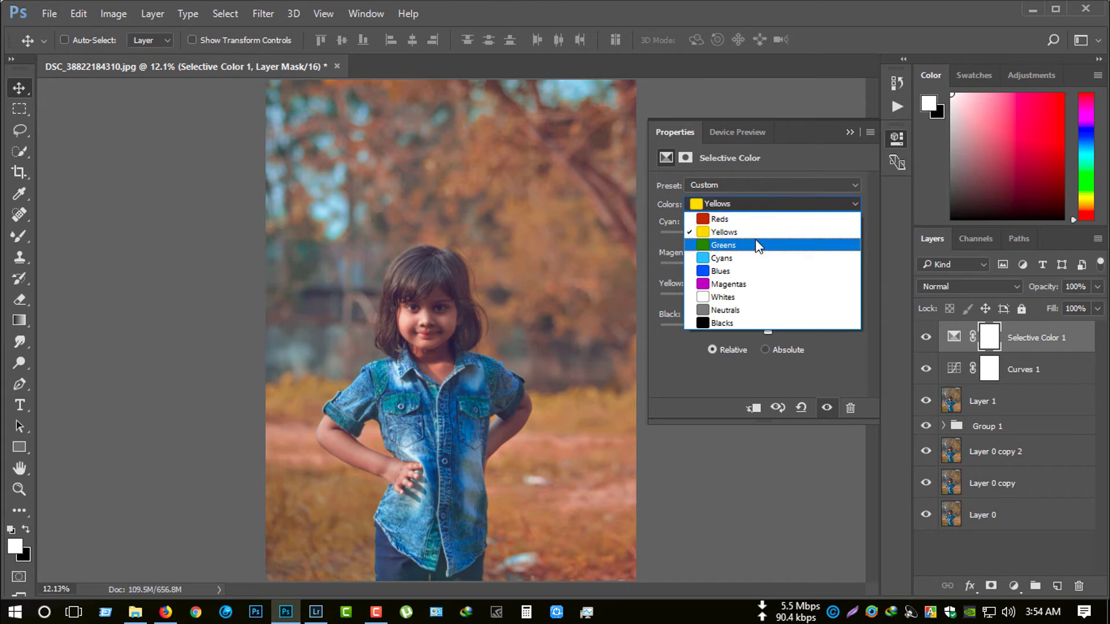
{"action": "left_click", "coordinate": [758, 245]}
{"action": "left_click_drag", "start_coordinate": [757, 237], "coordinate": [685, 240]}
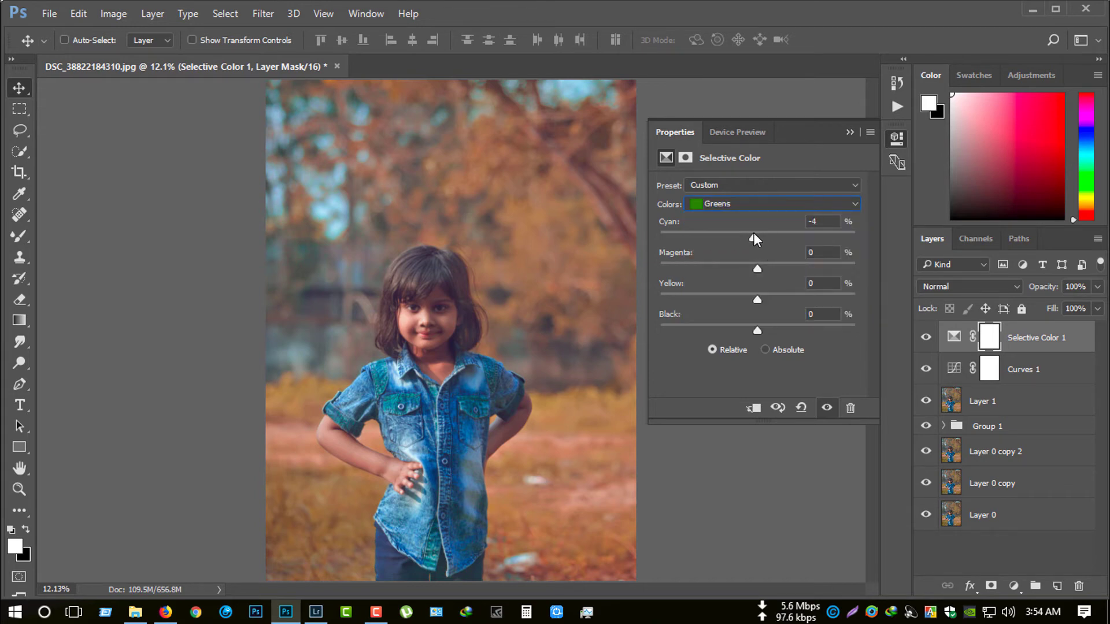
{"action": "mouse_move", "coordinate": [753, 234]}
{"action": "left_mouse_down"}
{"action": "mouse_move", "coordinate": [764, 236]}
{"action": "mouse_move", "coordinate": [728, 266]}
{"action": "mouse_move", "coordinate": [697, 267]}
{"action": "left_mouse_up"}
{"action": "left_click_drag", "start_coordinate": [757, 297], "coordinate": [810, 296]}
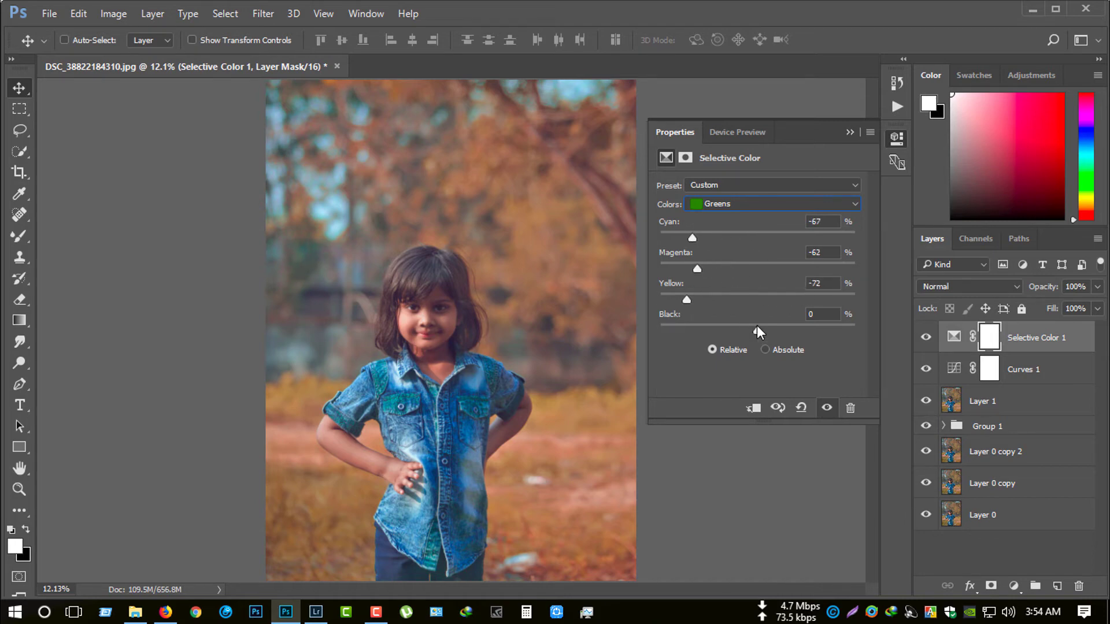
{"action": "left_click", "coordinate": [850, 132]}
{"action": "key", "text": "ctrl+plus"}
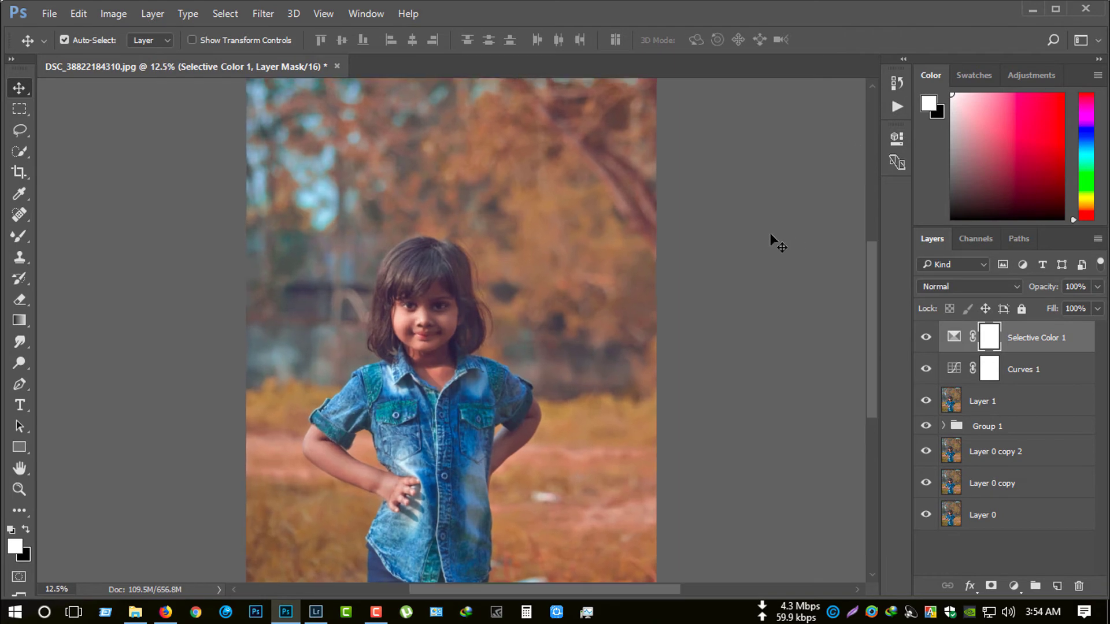
{"action": "key", "text": "ctrl+plus"}
{"action": "key", "text": "ctrl+plus"}
{"action": "key", "text": "ctrl+0"}
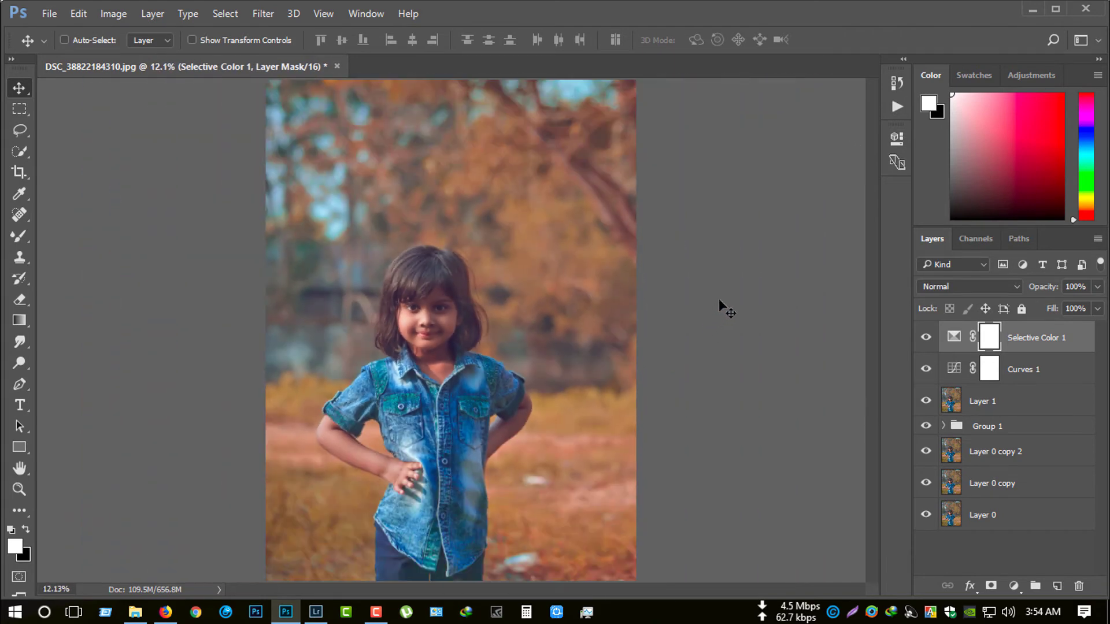
- Add a Color Balance adjustment layer and rebalance the shadows between red and green
{"action": "left_click", "coordinate": [1013, 586]}
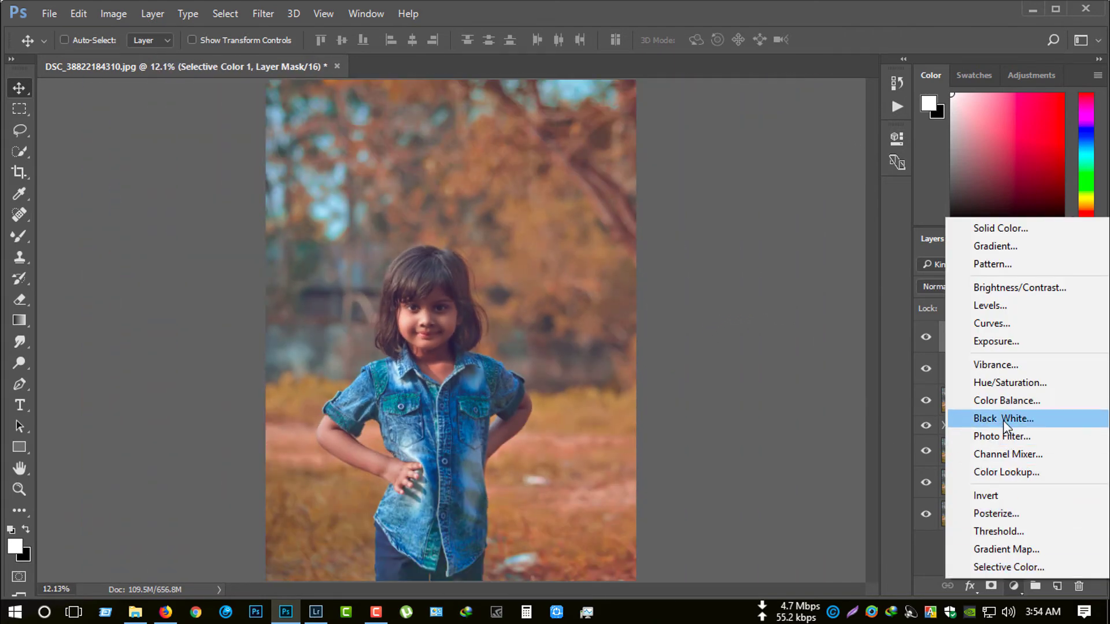
{"action": "left_click", "coordinate": [1003, 400]}
{"action": "left_click", "coordinate": [730, 186]}
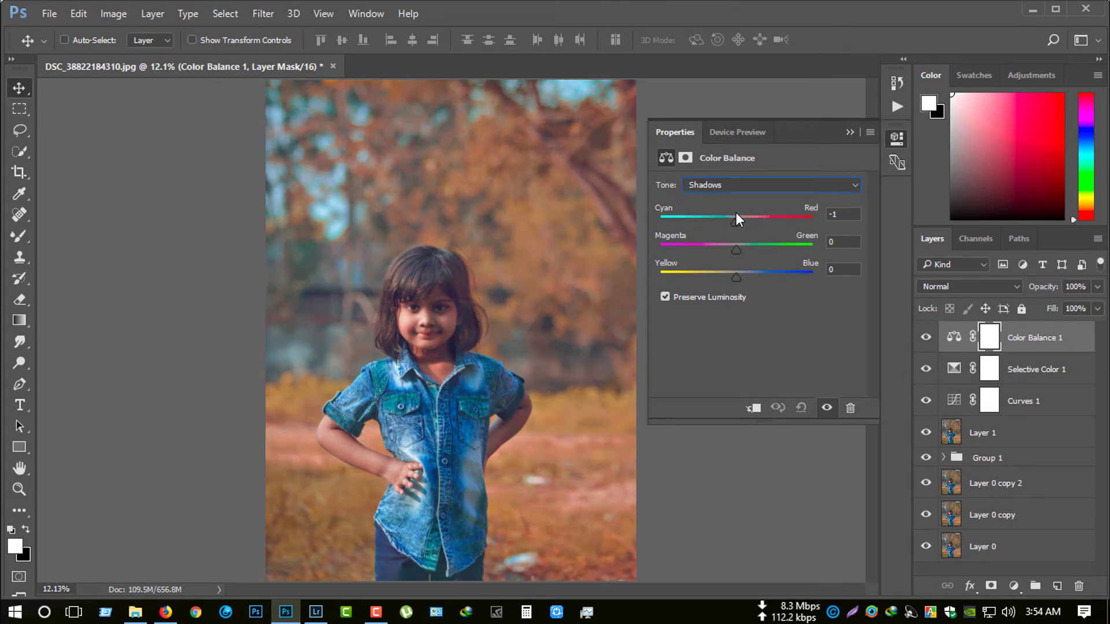
{"action": "mouse_move", "coordinate": [731, 215]}
{"action": "left_mouse_down"}
{"action": "mouse_move", "coordinate": [748, 211]}
{"action": "mouse_move", "coordinate": [737, 210]}
{"action": "left_mouse_up"}
{"action": "mouse_move", "coordinate": [737, 247]}
{"action": "left_mouse_down"}
{"action": "mouse_move", "coordinate": [747, 245]}
{"action": "mouse_move", "coordinate": [736, 249]}
{"action": "left_mouse_up"}
{"action": "left_click_drag", "start_coordinate": [730, 251], "coordinate": [743, 245]}
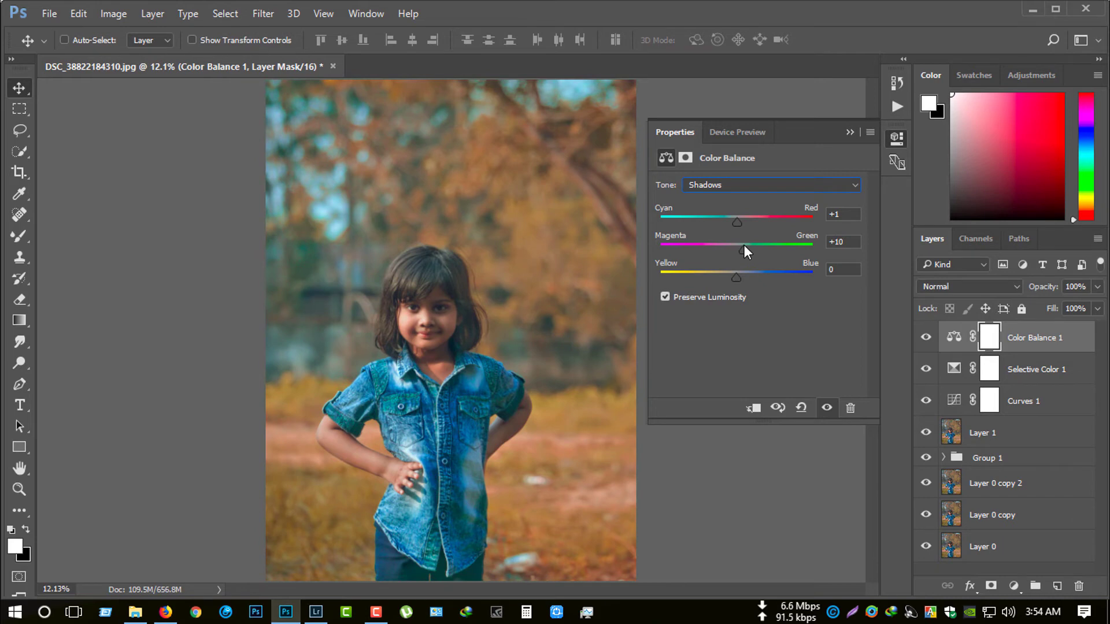
- Set Highlights to +6, -4, +7 and Midtones to -1, -2, +3, then compare
{"action": "left_click", "coordinate": [743, 189]}
{"action": "left_click", "coordinate": [733, 211]}
{"action": "mouse_move", "coordinate": [737, 222]}
{"action": "left_mouse_down"}
{"action": "mouse_move", "coordinate": [748, 221]}
{"action": "mouse_move", "coordinate": [733, 247]}
{"action": "mouse_move", "coordinate": [742, 276]}
{"action": "left_mouse_up"}
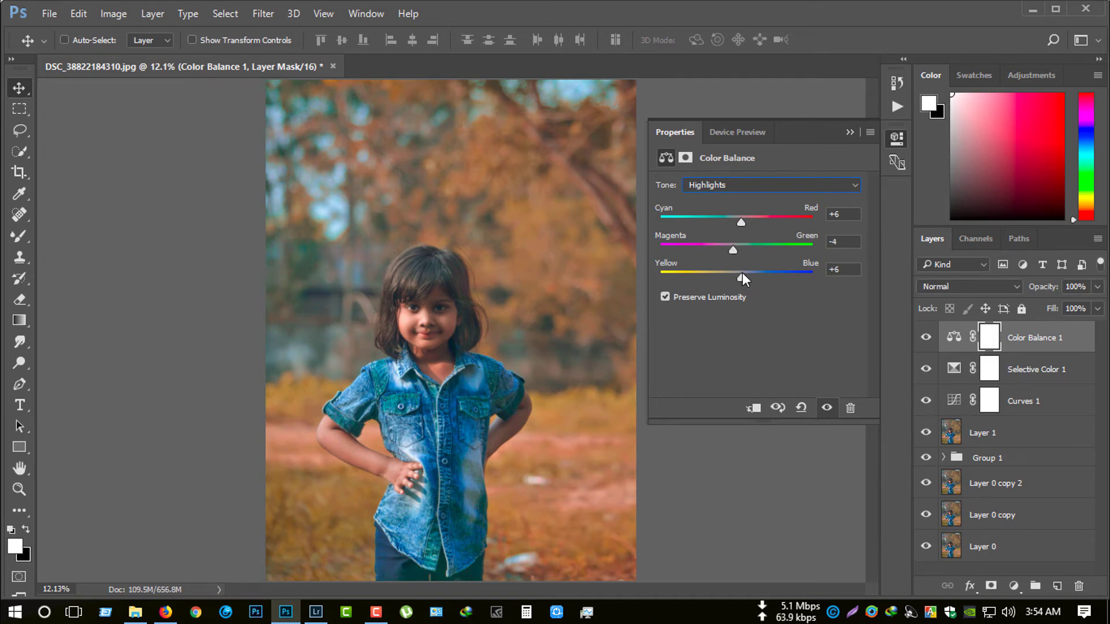
{"action": "left_click", "coordinate": [748, 185]}
{"action": "mouse_move", "coordinate": [746, 214]}
{"action": "left_mouse_down"}
{"action": "mouse_move", "coordinate": [730, 215]}
{"action": "mouse_move", "coordinate": [744, 215]}
{"action": "mouse_move", "coordinate": [737, 270]}
{"action": "left_mouse_up"}
{"action": "left_click", "coordinate": [848, 132]}
{"action": "left_click", "coordinate": [926, 338]}
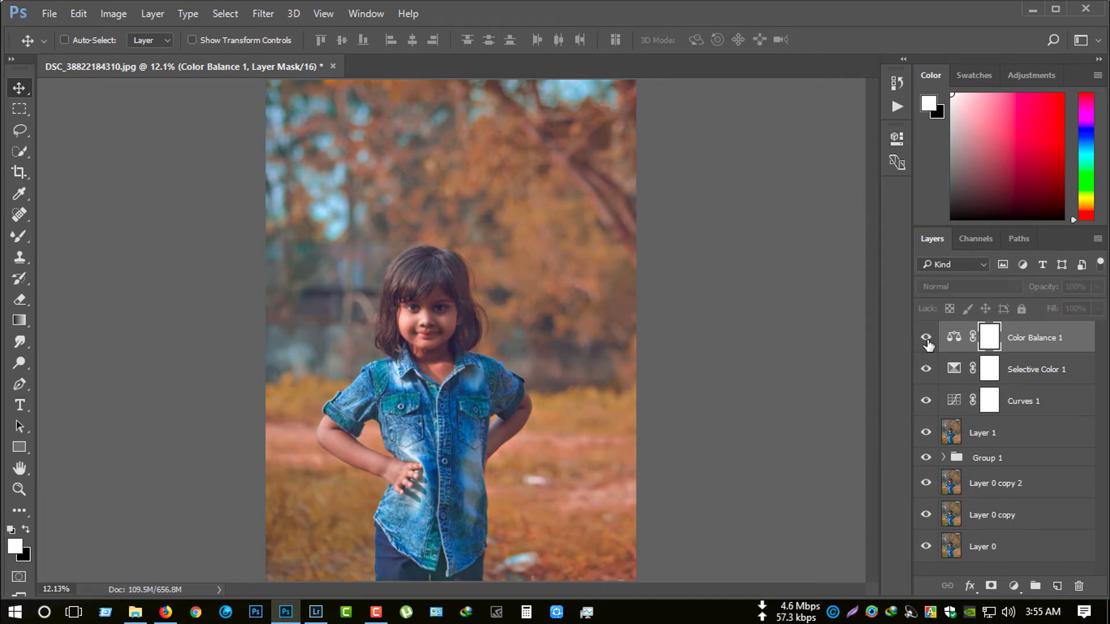
{"action": "key", "text": "ctrl+minus"}
{"action": "key", "text": "ctrl+minus"}
{"action": "key", "text": "ctrl+0"}
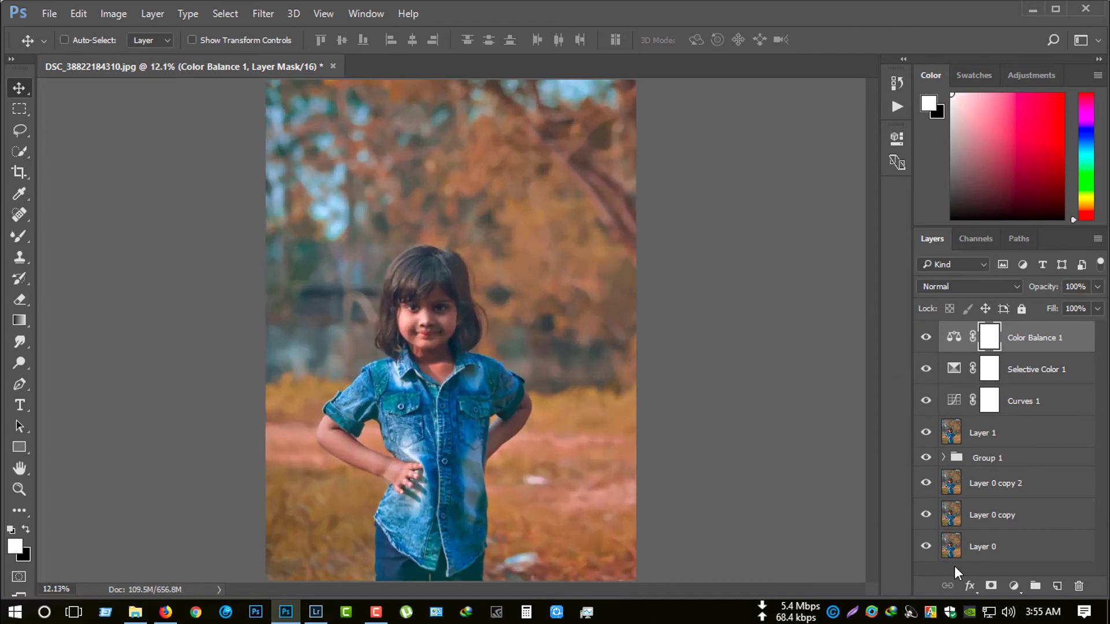
- Add a Curves 2 adjustment layer and reshape its blue curve's black point, midpoint and highlights
{"action": "left_click", "coordinate": [1013, 586]}
{"action": "left_click", "coordinate": [1014, 331]}
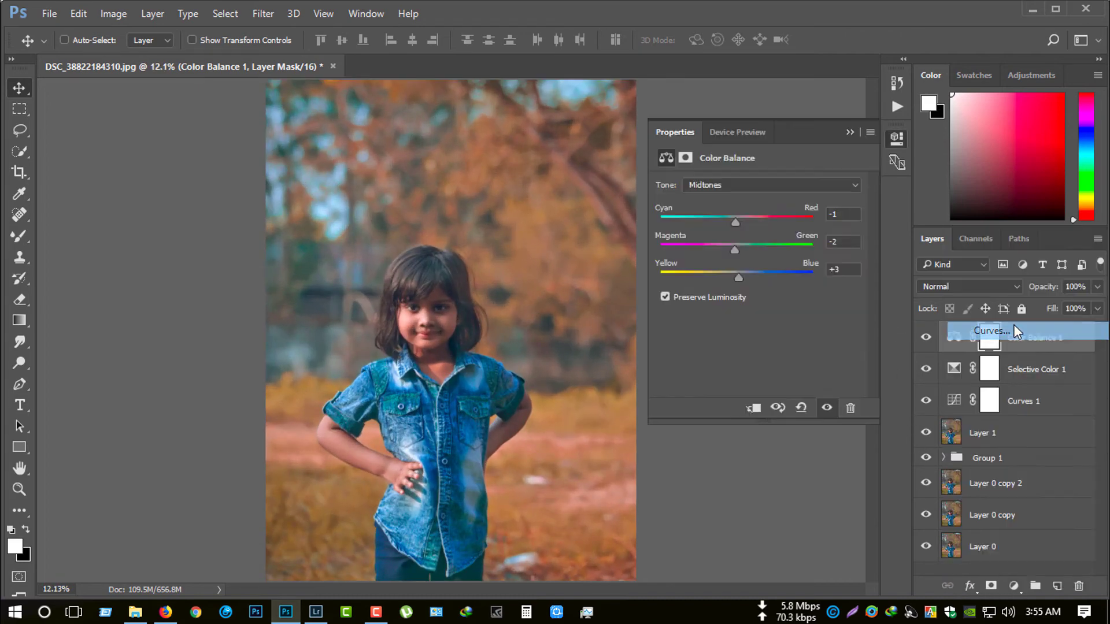
{"action": "left_click", "coordinate": [739, 207]}
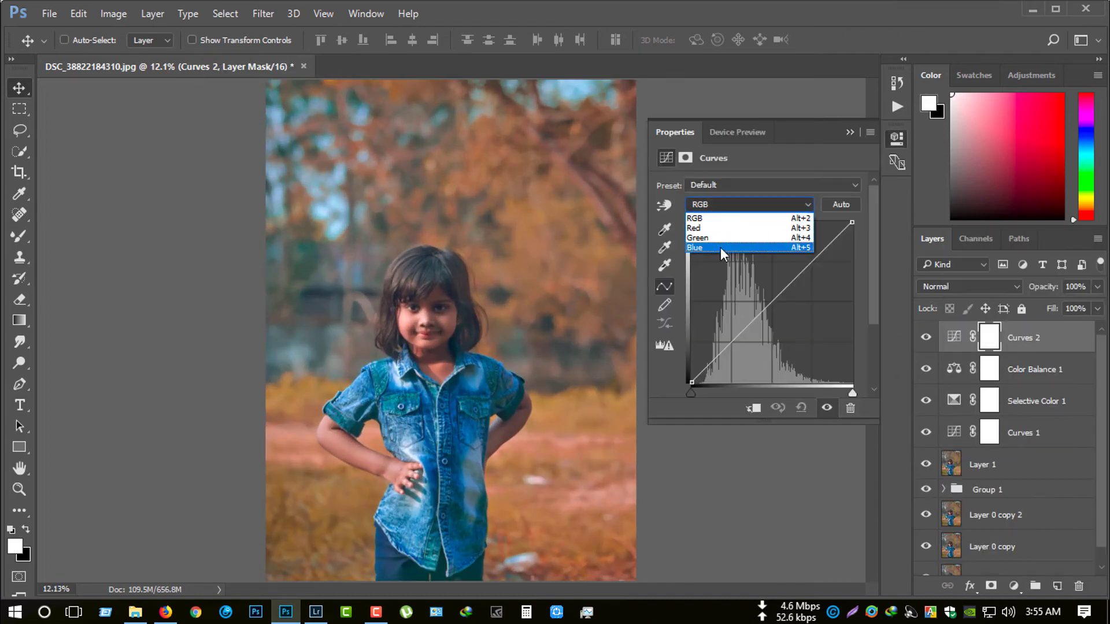
{"action": "left_click", "coordinate": [720, 248]}
{"action": "left_click_drag", "start_coordinate": [692, 380], "coordinate": [692, 375]}
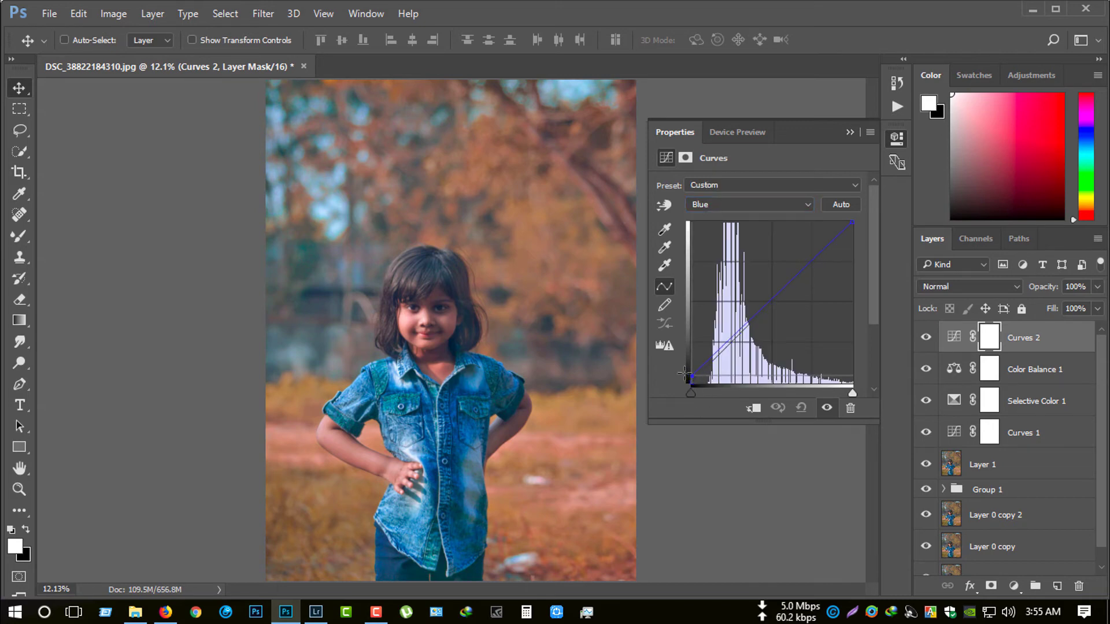
{"action": "left_click_drag", "start_coordinate": [853, 223], "coordinate": [873, 234]}
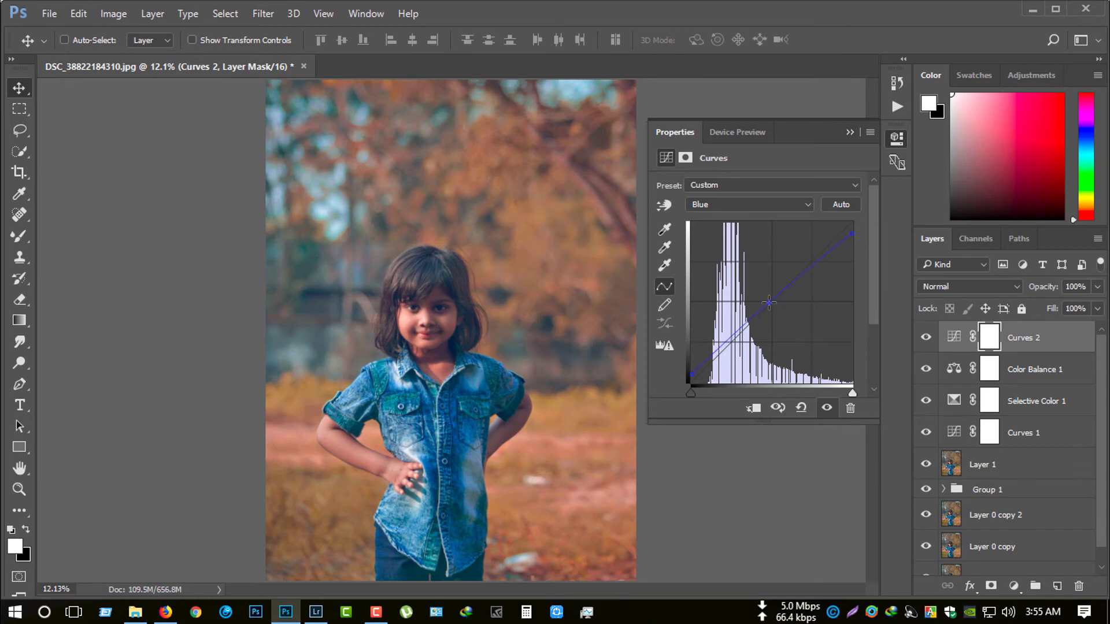
{"action": "left_click_drag", "start_coordinate": [768, 302], "coordinate": [780, 300]}
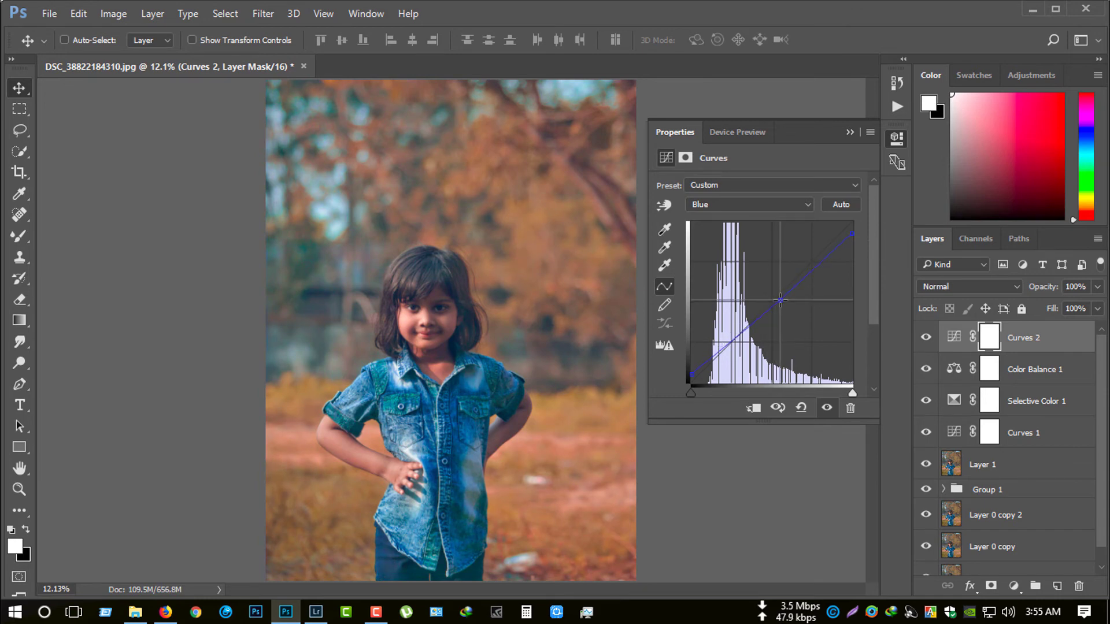
{"action": "left_click_drag", "start_coordinate": [691, 374], "coordinate": [687, 369]}
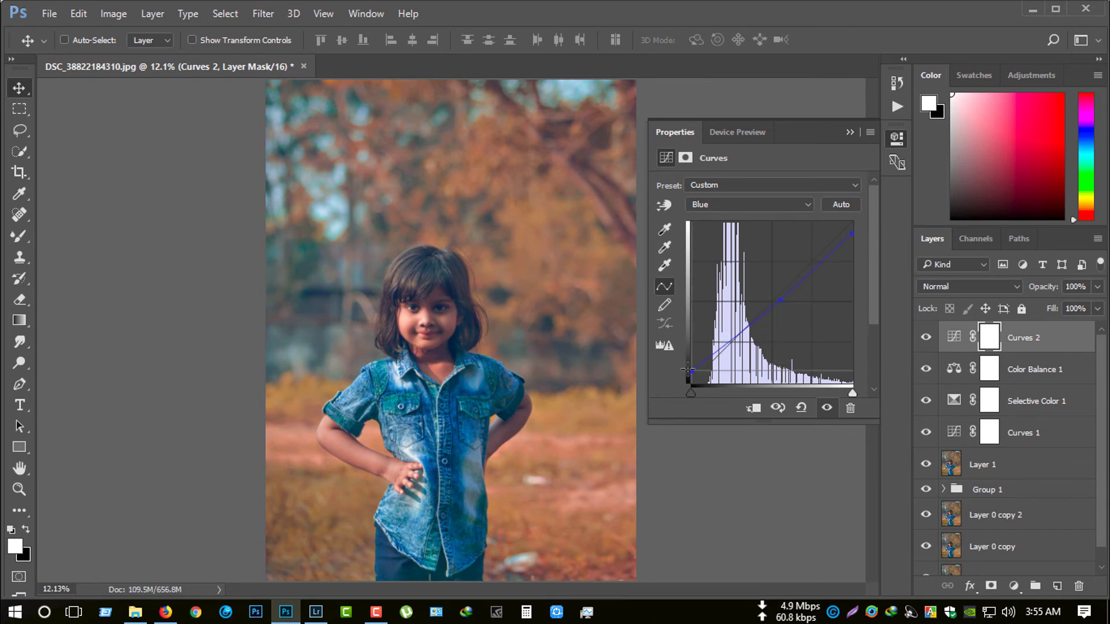
{"action": "left_click_drag", "start_coordinate": [849, 233], "coordinate": [845, 223]}
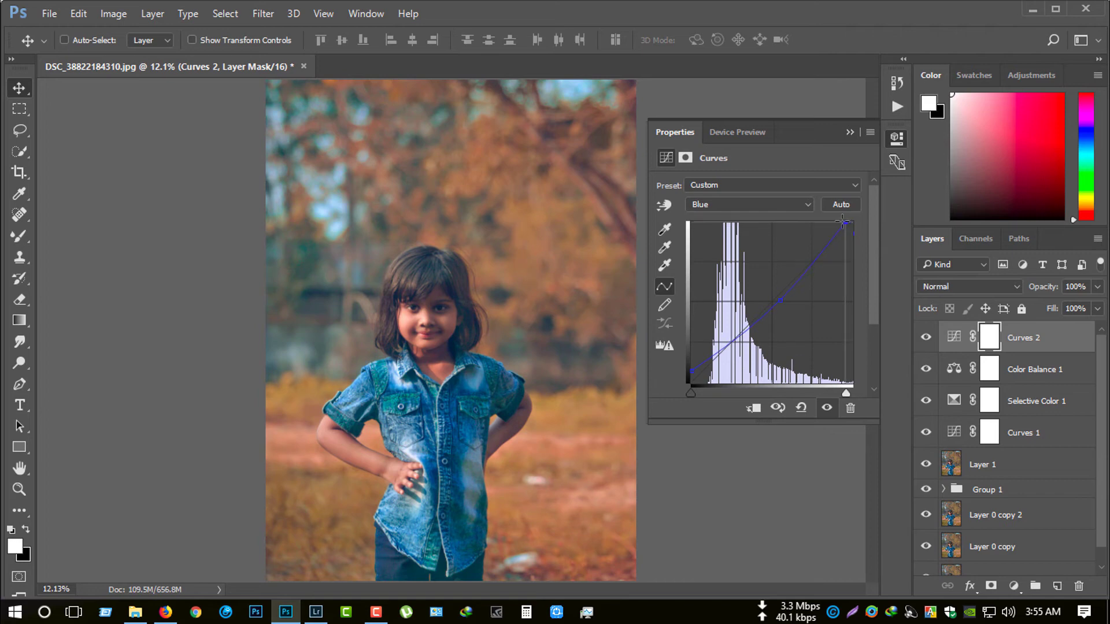
- Reshape the green curve's midpoint, highlights and black point, then nudge the blue midpoint up
{"action": "left_click", "coordinate": [763, 206]}
{"action": "left_click", "coordinate": [756, 239]}
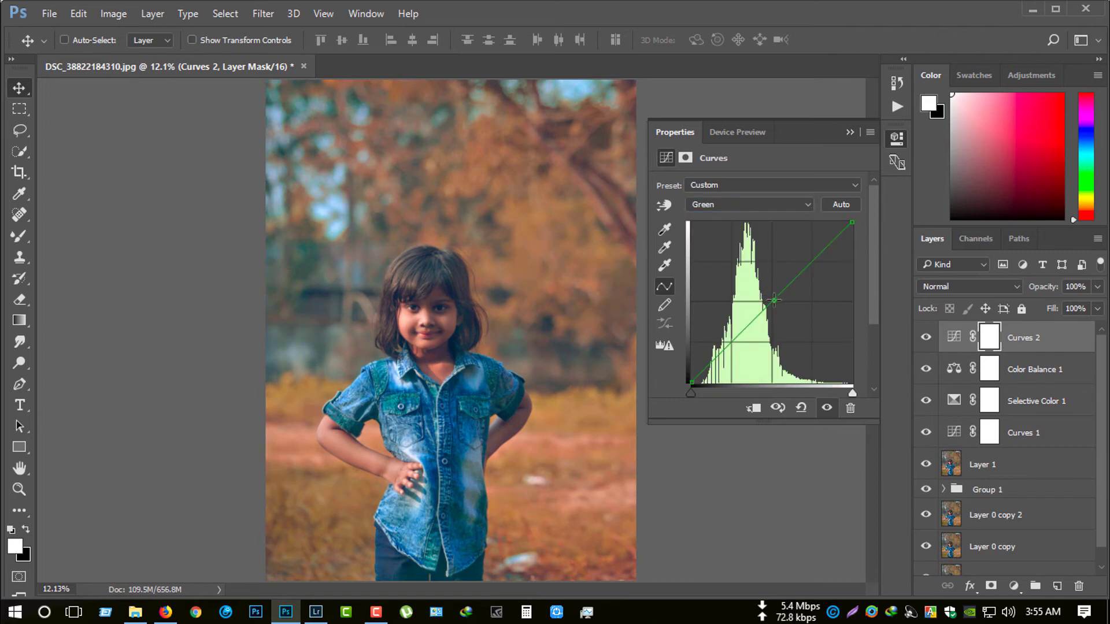
{"action": "left_click_drag", "start_coordinate": [774, 300], "coordinate": [772, 297]}
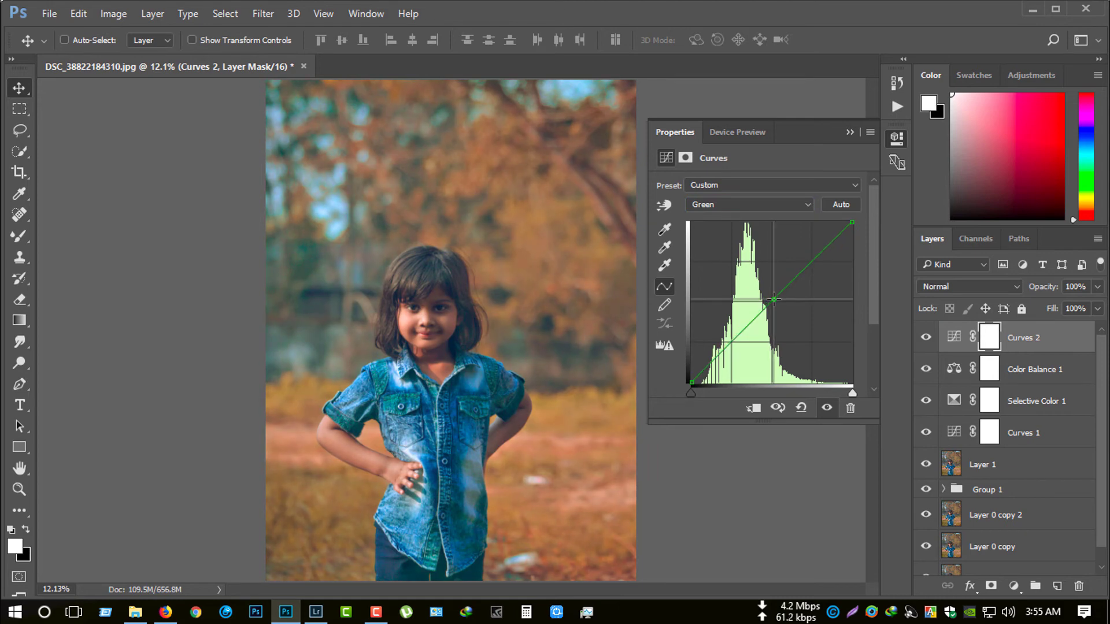
{"action": "mouse_move", "coordinate": [852, 222]}
{"action": "left_mouse_down"}
{"action": "mouse_move", "coordinate": [868, 237]}
{"action": "mouse_move", "coordinate": [852, 222]}
{"action": "left_mouse_up"}
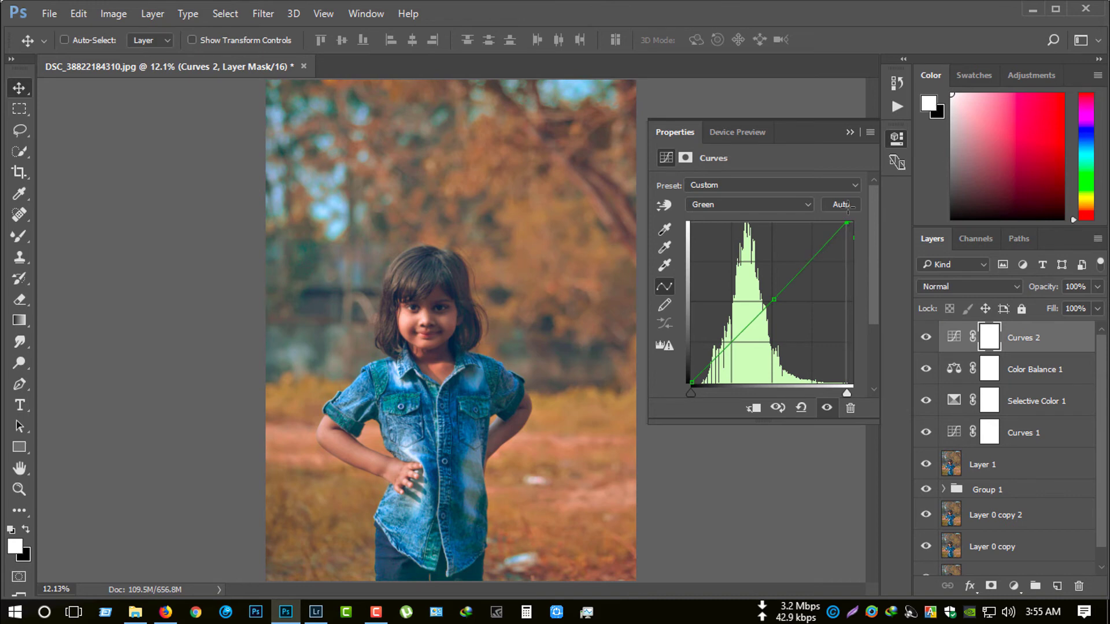
{"action": "left_click_drag", "start_coordinate": [696, 379], "coordinate": [697, 381]}
{"action": "left_click", "coordinate": [743, 199]}
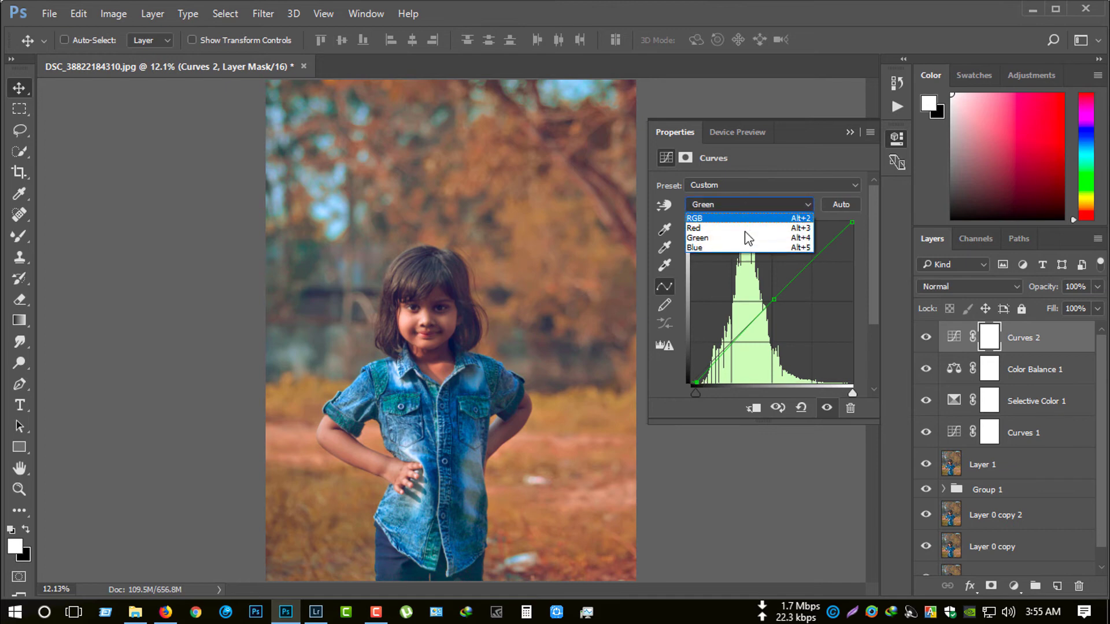
{"action": "left_click", "coordinate": [744, 241]}
{"action": "left_click_drag", "start_coordinate": [778, 296], "coordinate": [776, 296]}
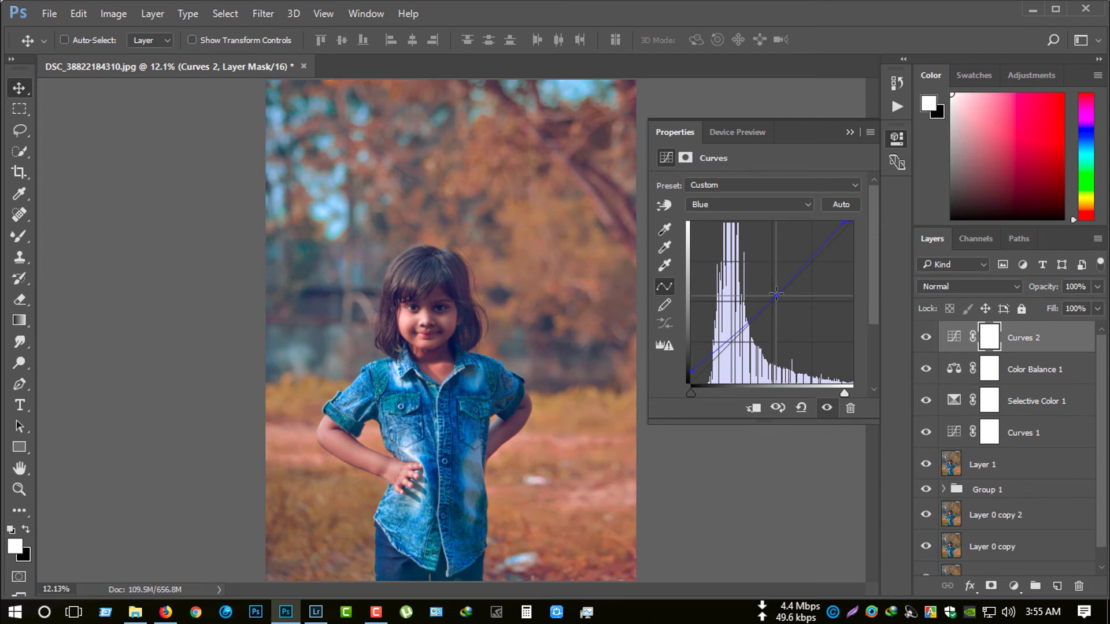
{"action": "left_click", "coordinate": [848, 134]}
{"action": "key", "text": "ctrl+minus"}
{"action": "key", "text": "ctrl+minus"}
{"action": "key", "text": "ctrl+0"}
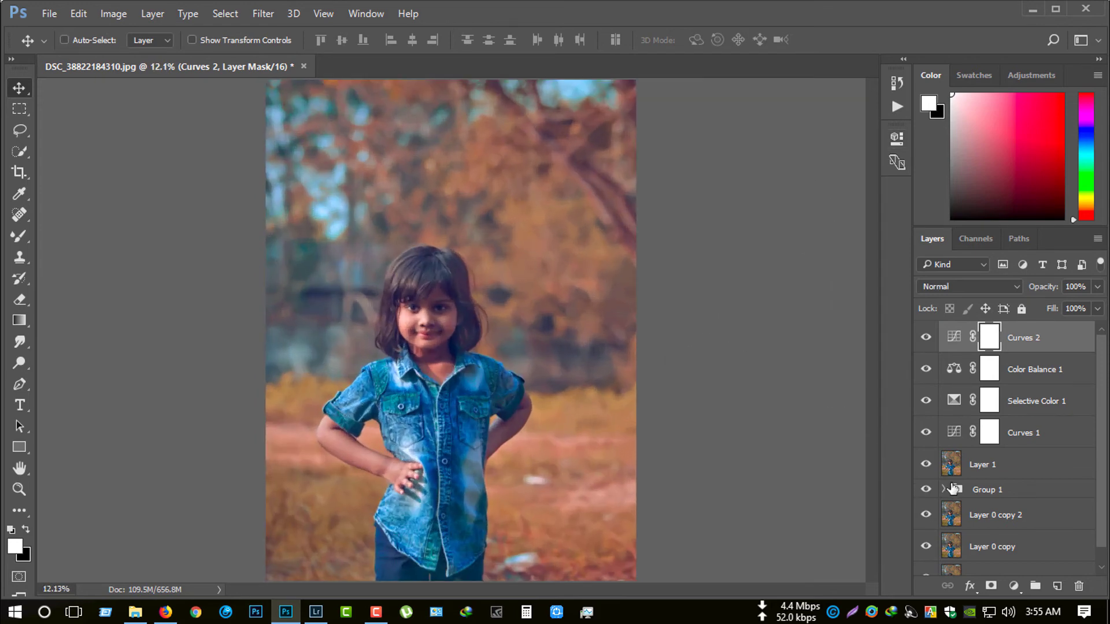
- Add a Photo Filter adjustment layer set to Cyan at 12% density
{"action": "left_click", "coordinate": [1013, 585]}
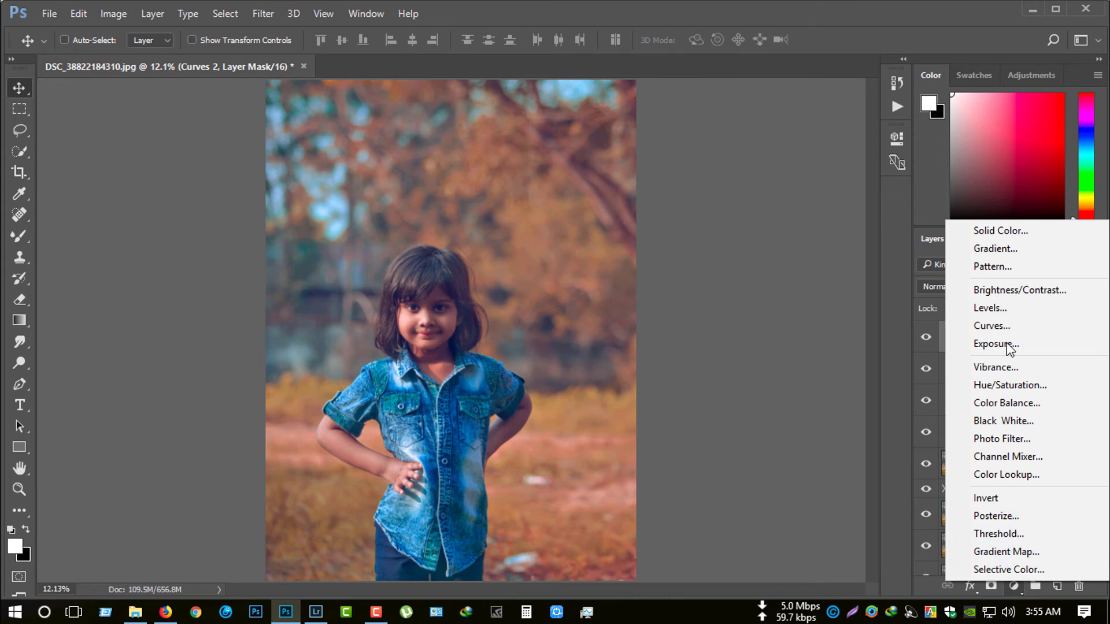
{"action": "left_click", "coordinate": [1006, 437]}
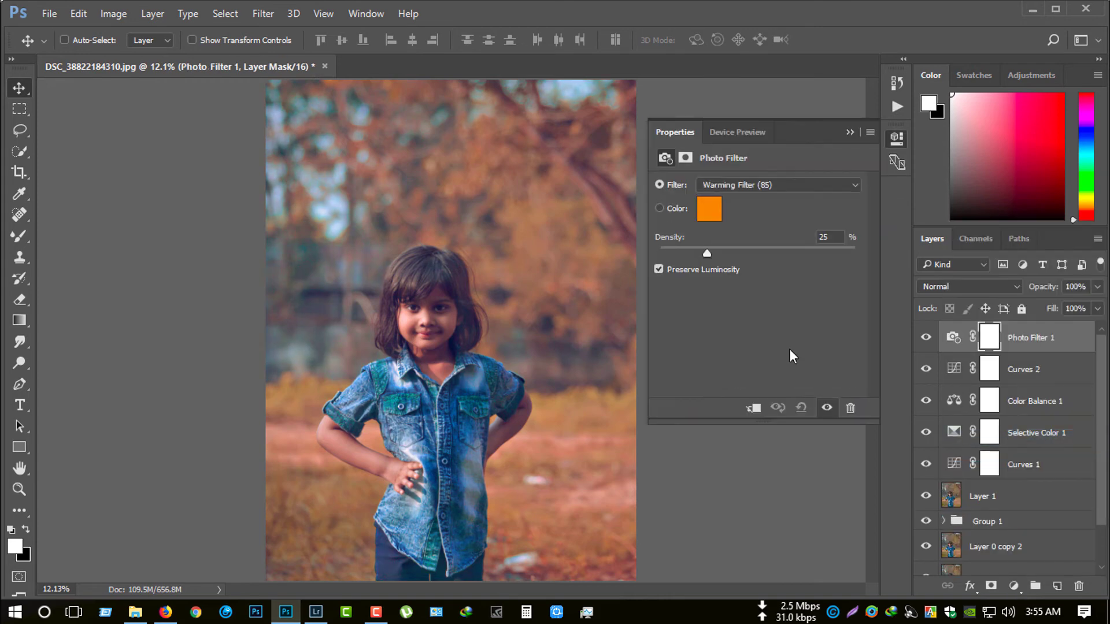
{"action": "left_click", "coordinate": [743, 188]}
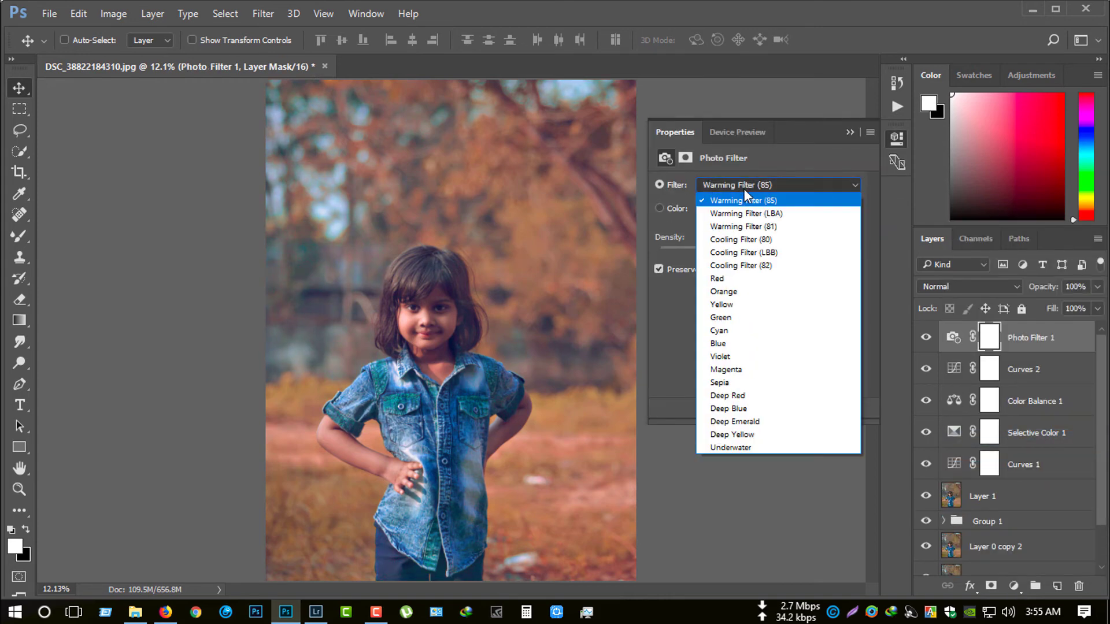
{"action": "left_click", "coordinate": [740, 329]}
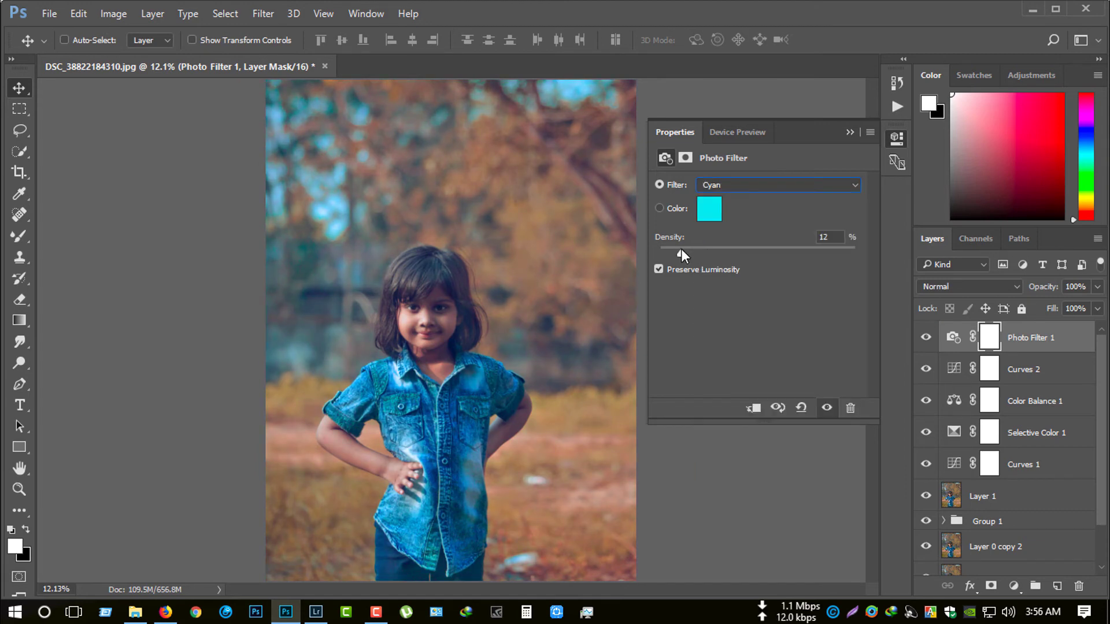
{"action": "left_click_drag", "start_coordinate": [682, 250], "coordinate": [697, 247]}
{"action": "left_click", "coordinate": [849, 133]}
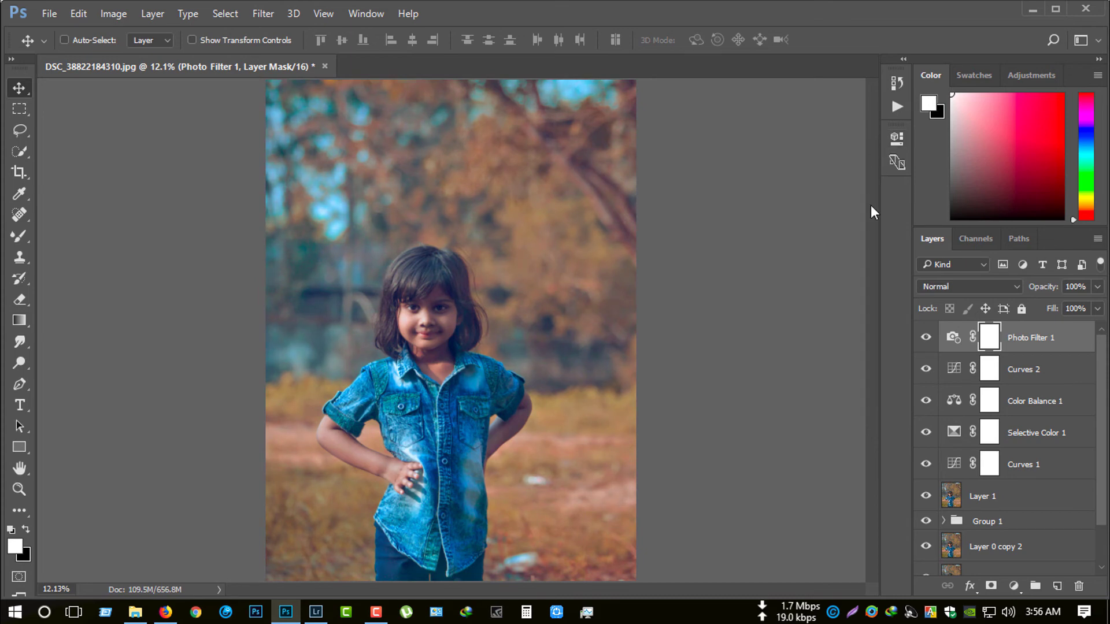
- Stamp all visible layers into a new merged Layer 2 with Ctrl+Alt+Shift+E
{"action": "key", "text": "ctrl+minus"}
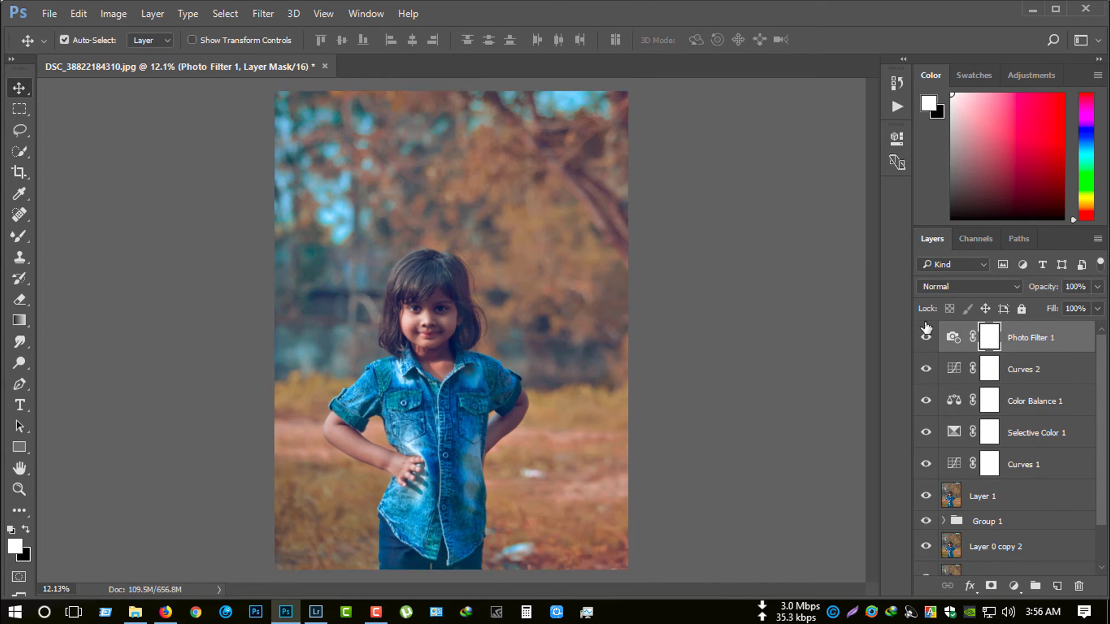
{"action": "key", "text": "ctrl+minus"}
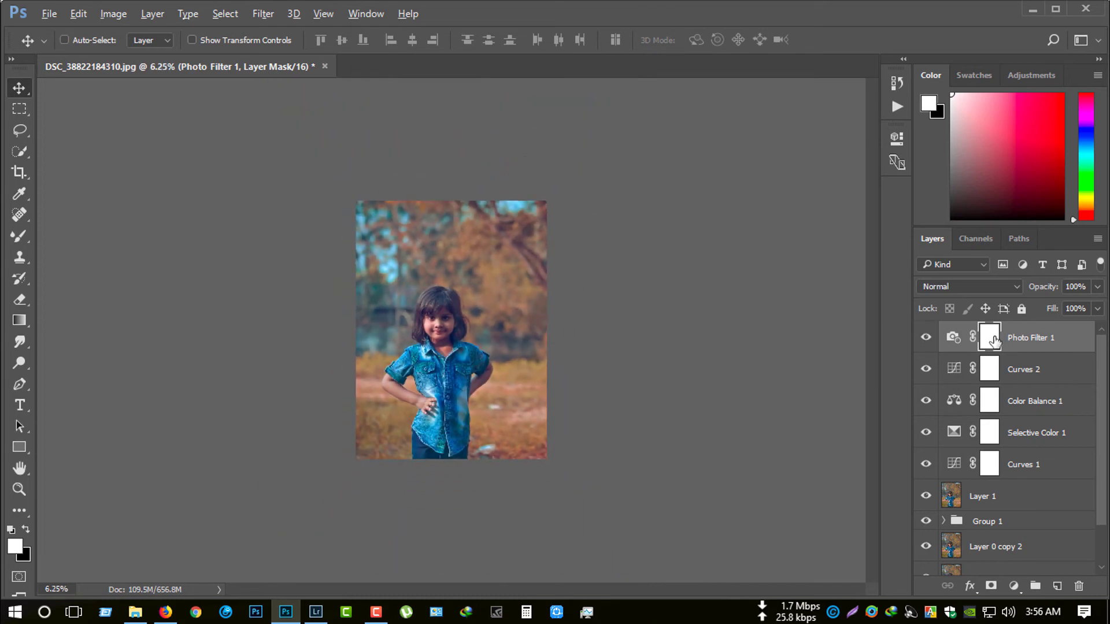
{"action": "key", "text": "ctrl+shift+alt+e"}
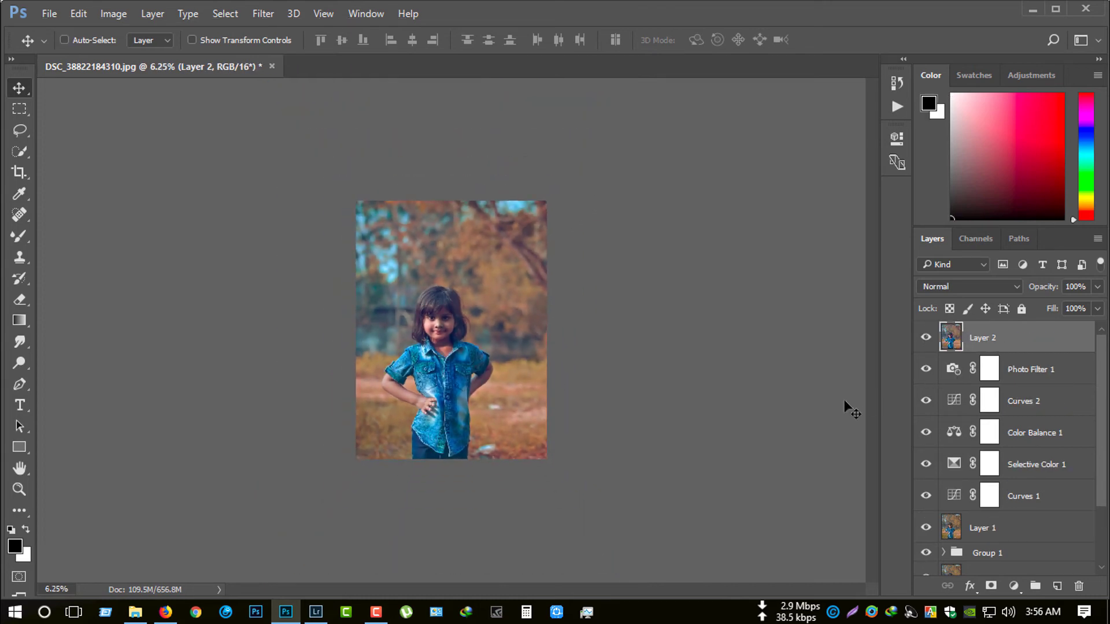
{"action": "key", "text": "ctrl+minus"}
{"action": "key", "text": "ctrl+0"}
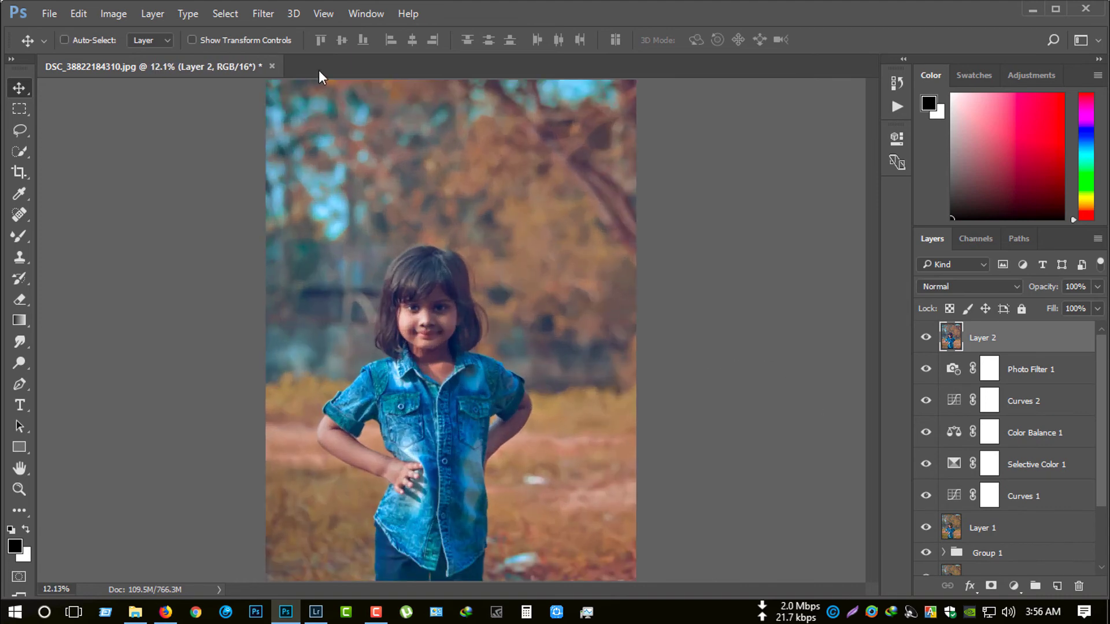
- Apply a 6.6-pixel High Pass filter to Layer 2 and blend it as Soft Light
{"action": "left_click", "coordinate": [263, 13]}
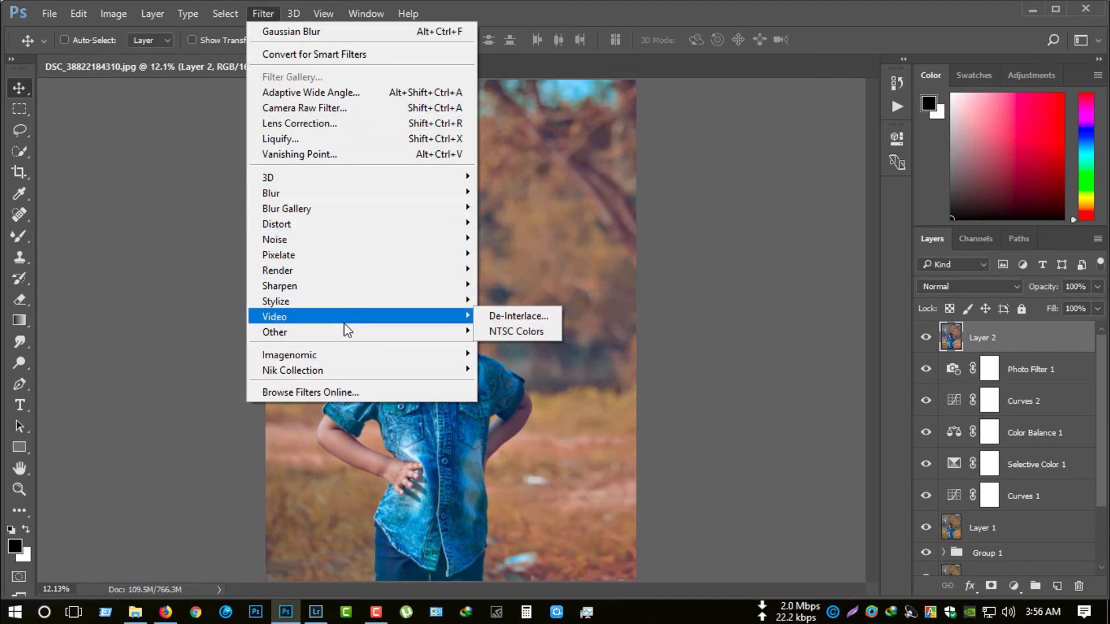
{"action": "mouse_move", "coordinate": [275, 331]}
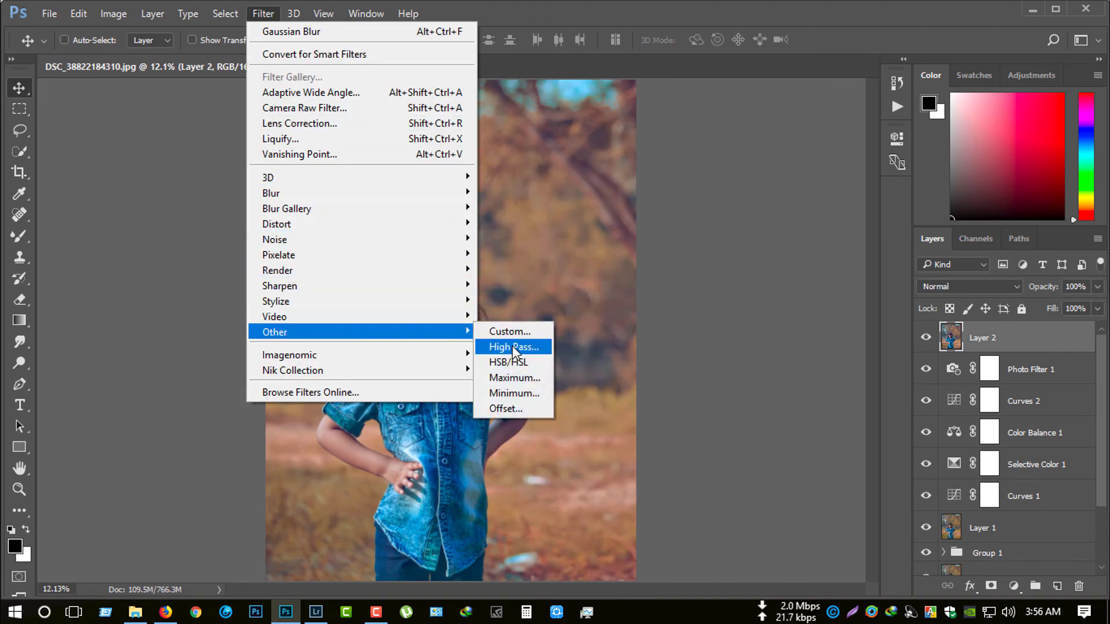
{"action": "left_click", "coordinate": [512, 346]}
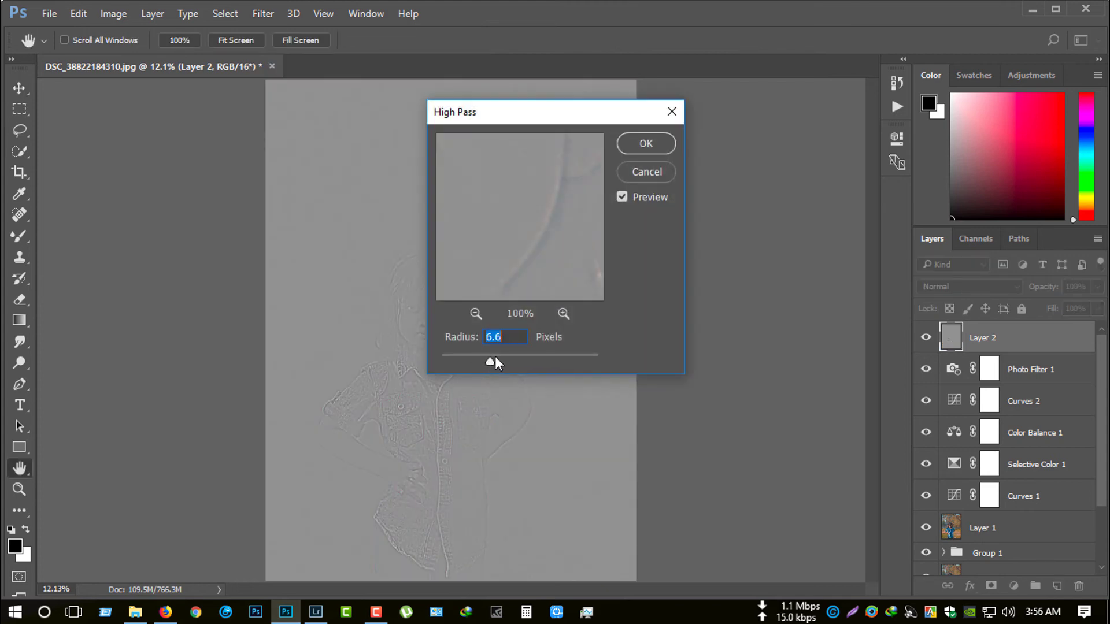
{"action": "left_click", "coordinate": [638, 145]}
{"action": "left_click", "coordinate": [968, 286]}
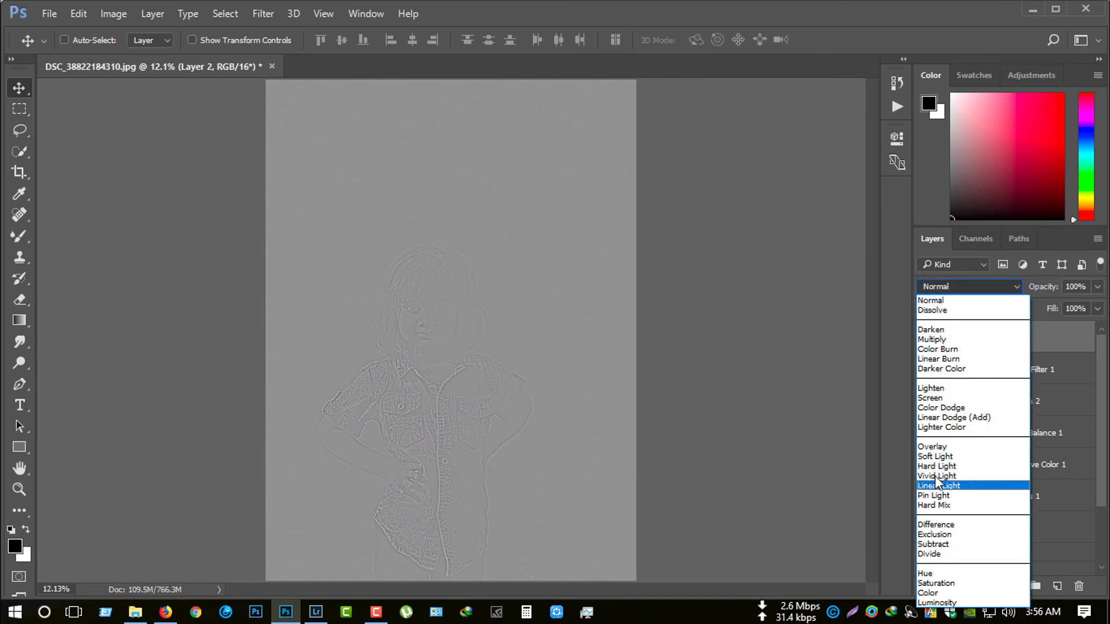
{"action": "left_click", "coordinate": [934, 456]}
{"action": "key", "text": "ctrl+plus"}
{"action": "key", "text": "ctrl+plus"}
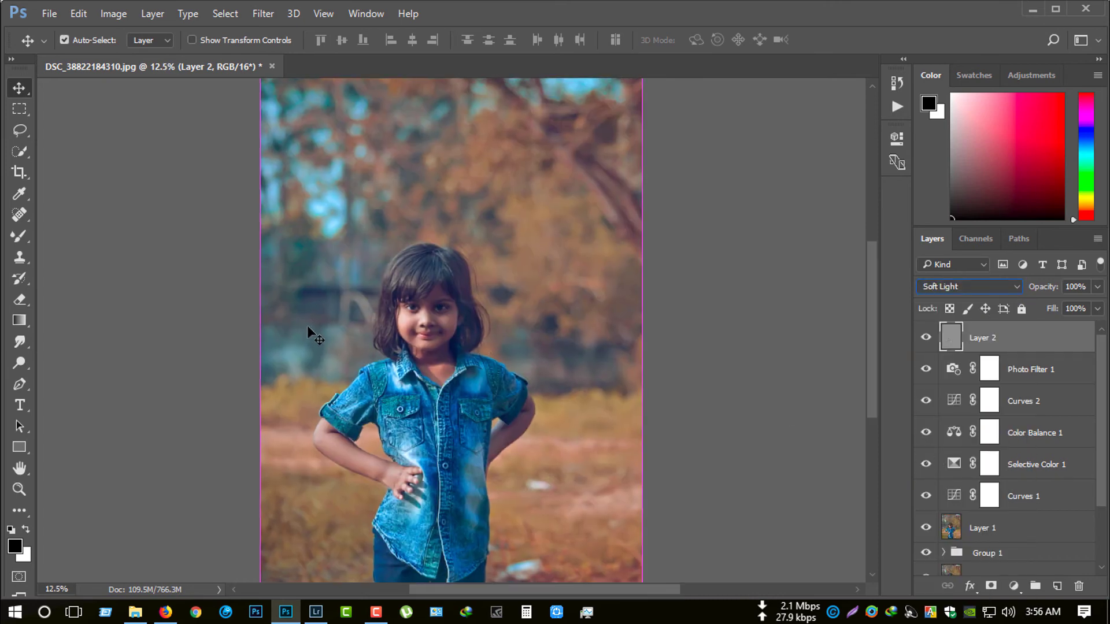
{"action": "key", "text": "ctrl+plus"}
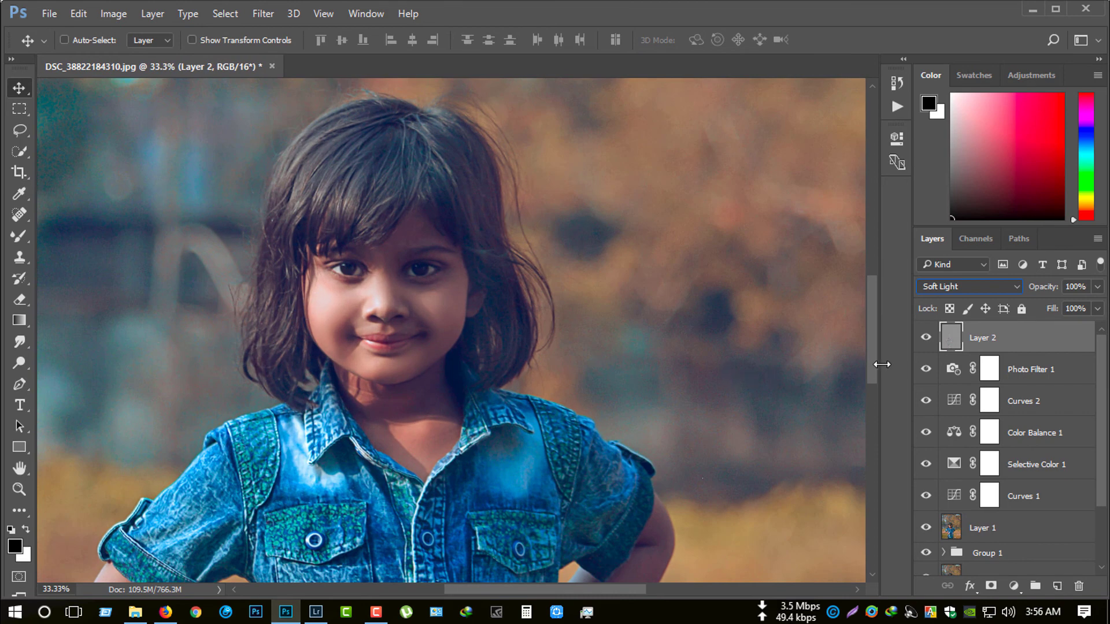
- Give Layer 2 a layer mask and invert it to black to hide the sharpening
{"action": "left_click", "coordinate": [920, 340]}
{"action": "left_click", "coordinate": [970, 579]}
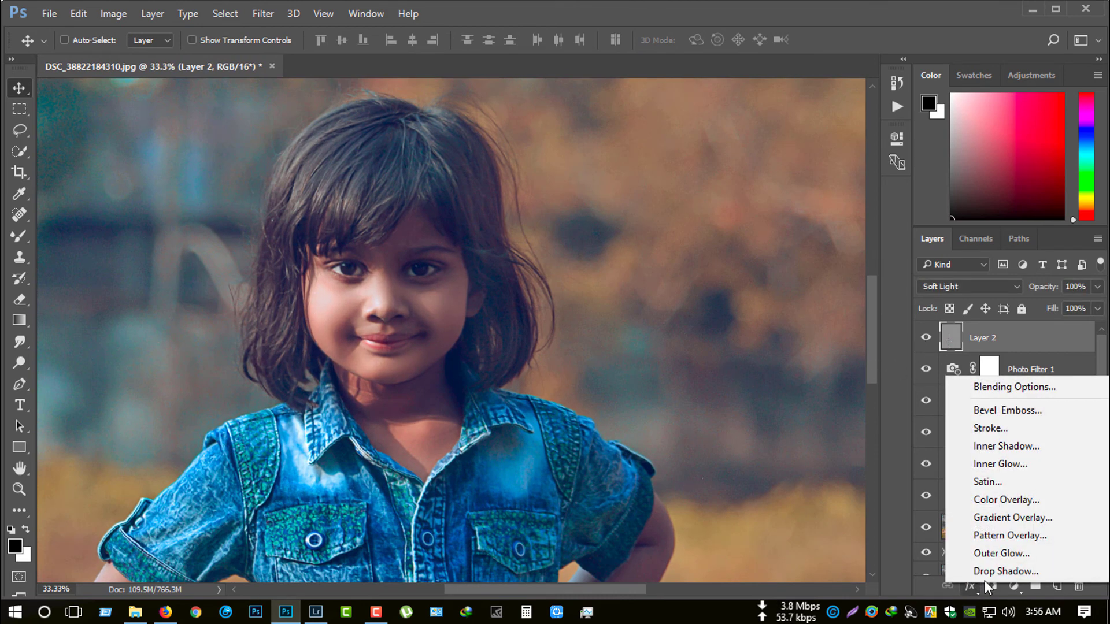
{"action": "left_click", "coordinate": [910, 549]}
{"action": "left_click", "coordinate": [990, 585]}
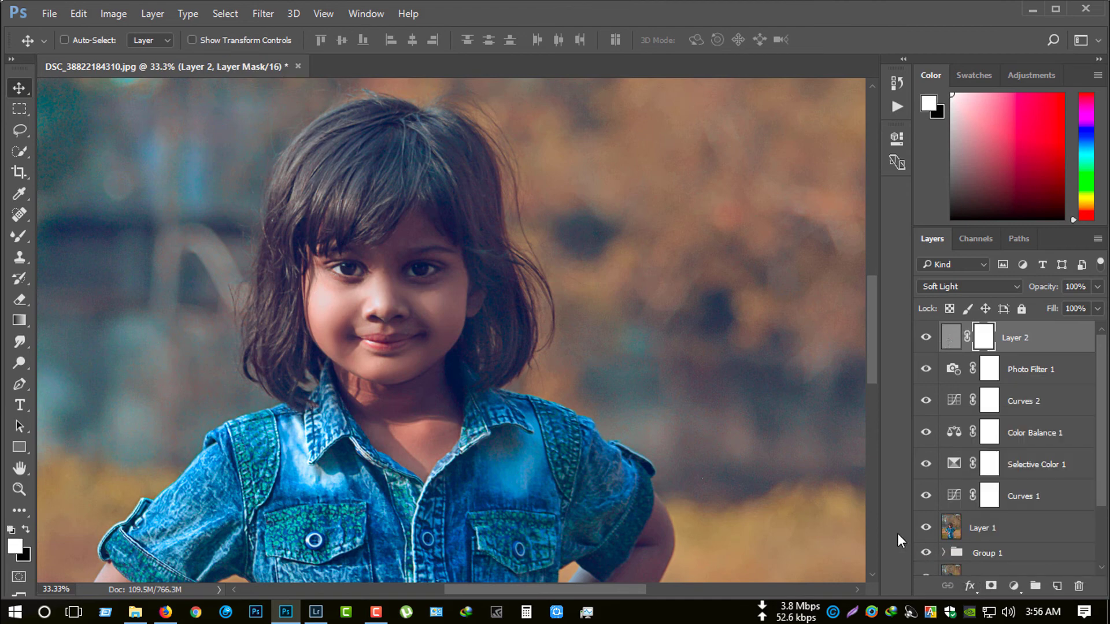
{"action": "key", "text": "ctrl+0"}
{"action": "key", "text": "ctrl+i"}
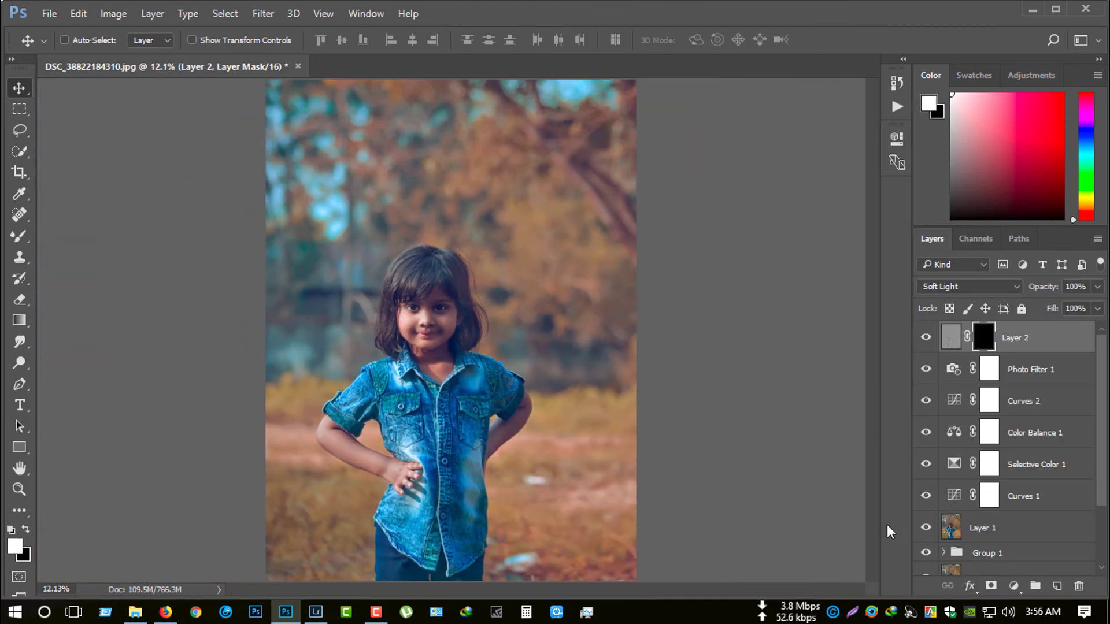
- Paint white on the mask with a small brush over the girl's cheek and hair
{"action": "left_click_drag", "start_coordinate": [19, 236], "coordinate": [60, 245]}
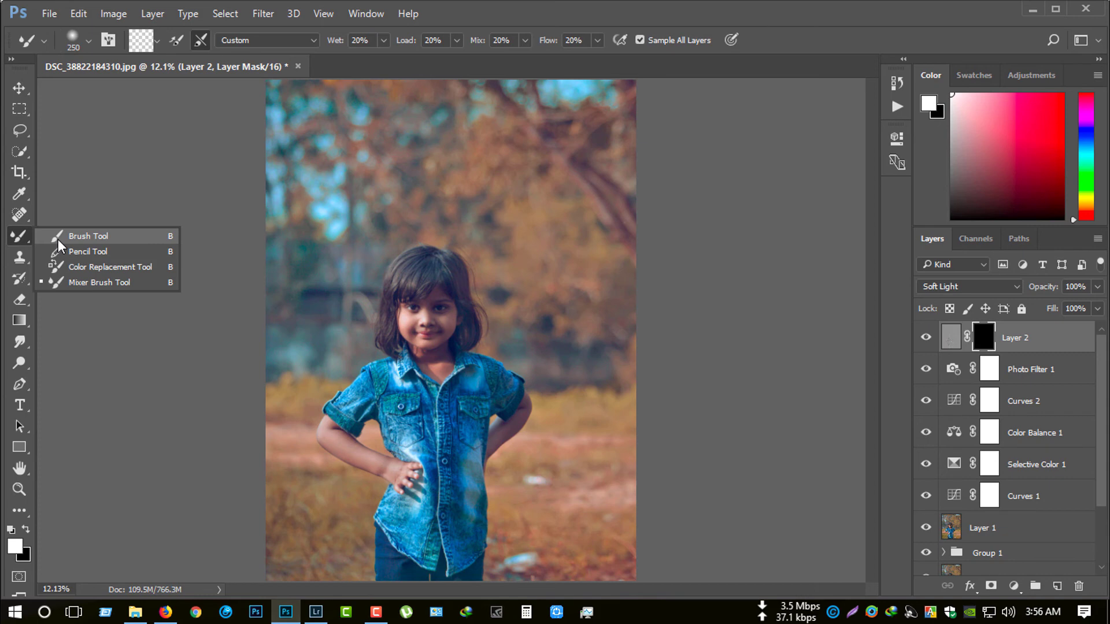
{"action": "left_click", "coordinate": [58, 240]}
{"action": "scroll", "coordinate": [312, 306], "scroll_direction": "up", "scroll_amount": 3}
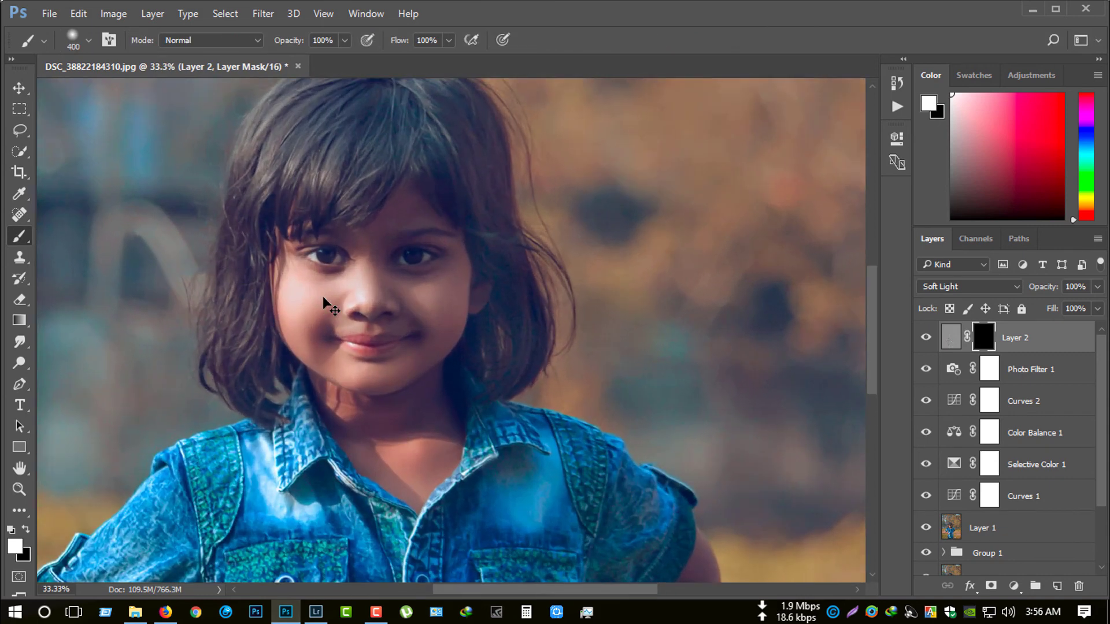
{"action": "scroll", "coordinate": [322, 298], "scroll_direction": "up", "scroll_amount": 1}
{"action": "key", "text": "bracketleft"}
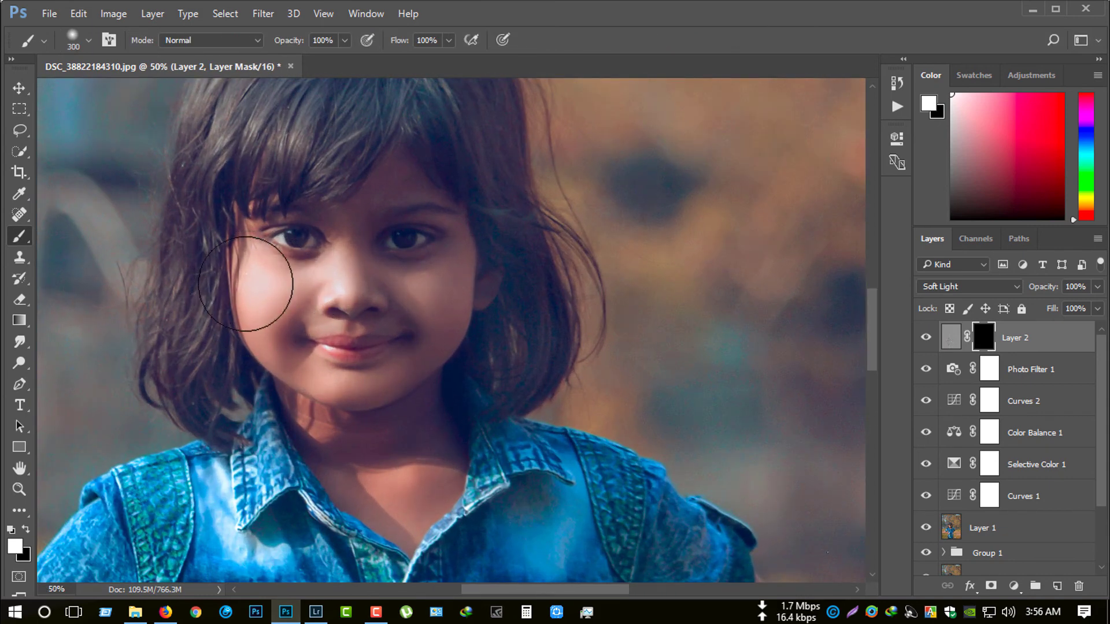
{"action": "left_click_drag", "start_coordinate": [245, 284], "coordinate": [397, 323]}
{"action": "scroll", "coordinate": [160, 272], "scroll_direction": "up", "scroll_amount": 1}
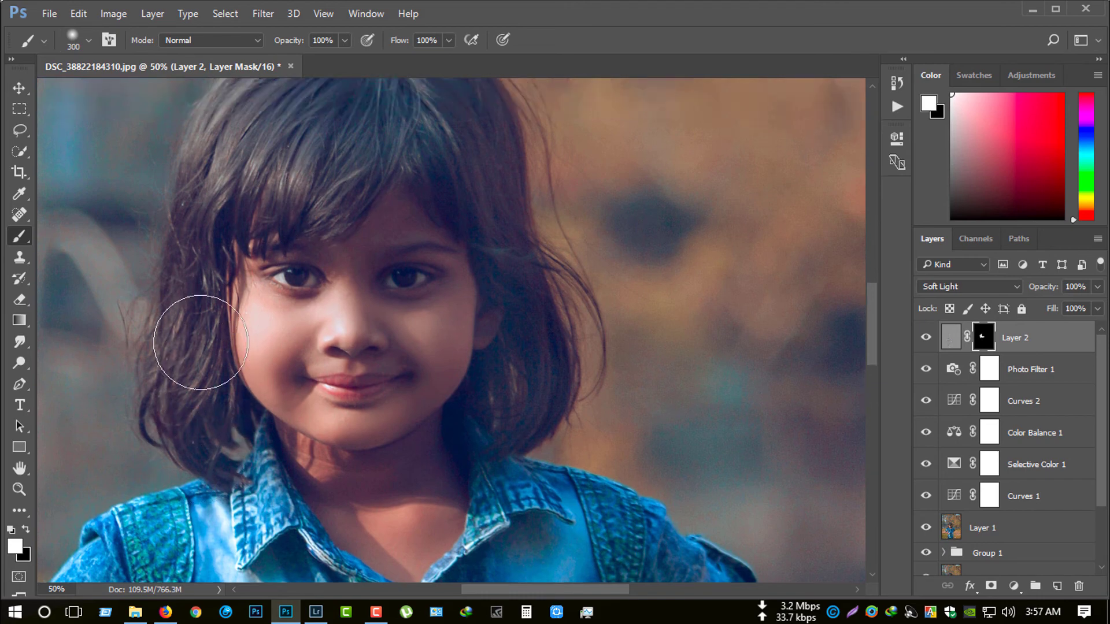
{"action": "scroll", "coordinate": [201, 342], "scroll_direction": "up", "scroll_amount": 3}
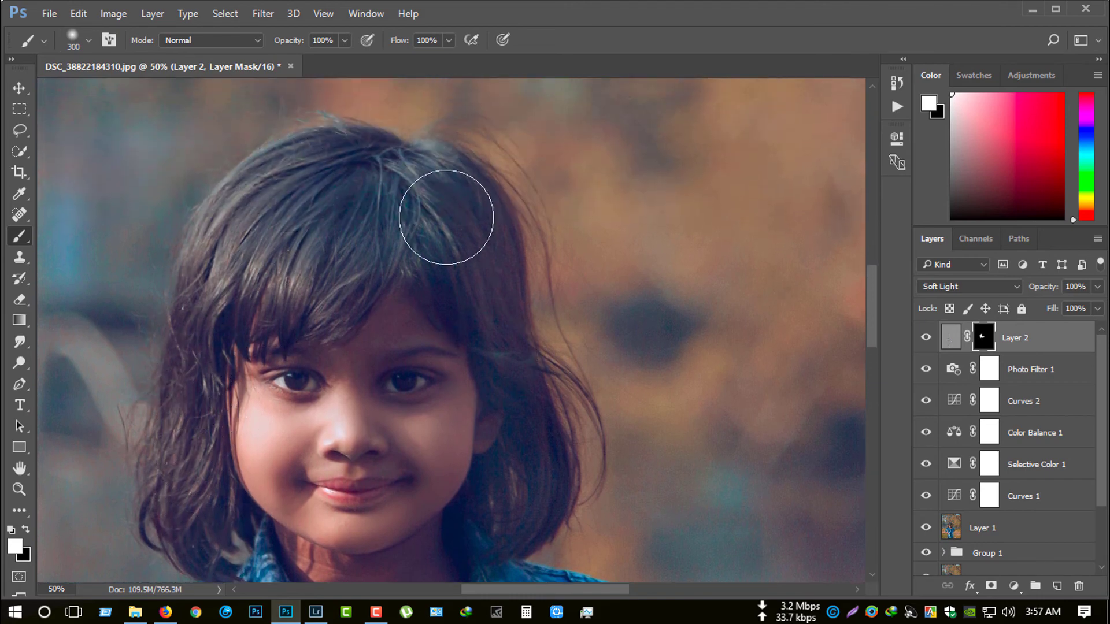
{"action": "left_click_drag", "start_coordinate": [396, 146], "coordinate": [451, 177]}
{"action": "scroll", "coordinate": [491, 178], "scroll_direction": "down", "scroll_amount": 2}
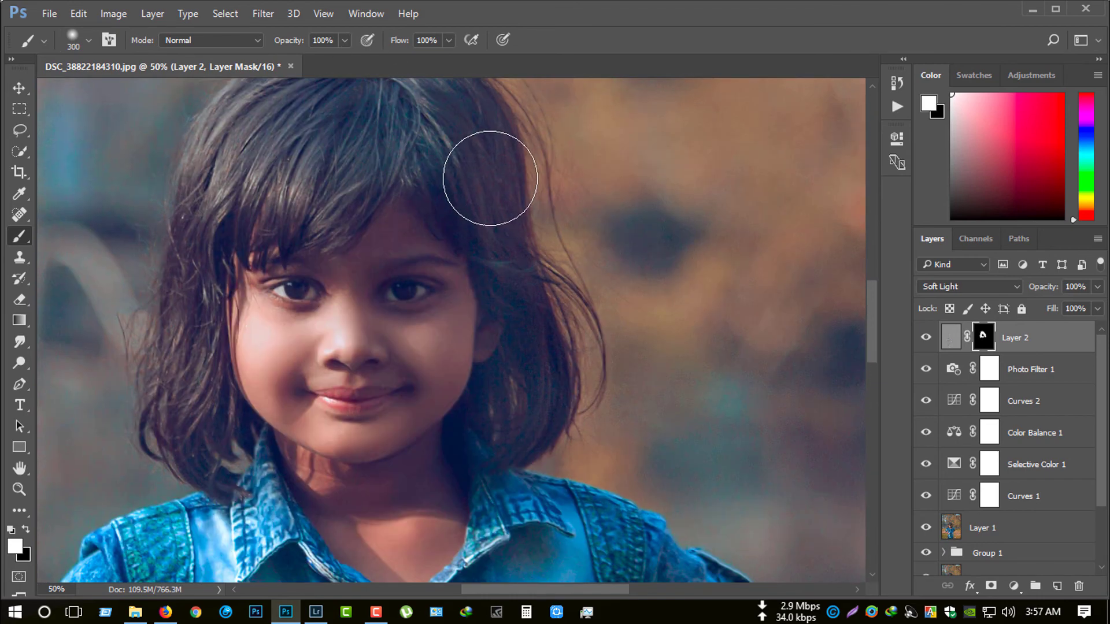
{"action": "scroll", "coordinate": [490, 178], "scroll_direction": "down", "scroll_amount": 2}
{"action": "scroll", "coordinate": [230, 498], "scroll_direction": "up", "scroll_amount": 2}
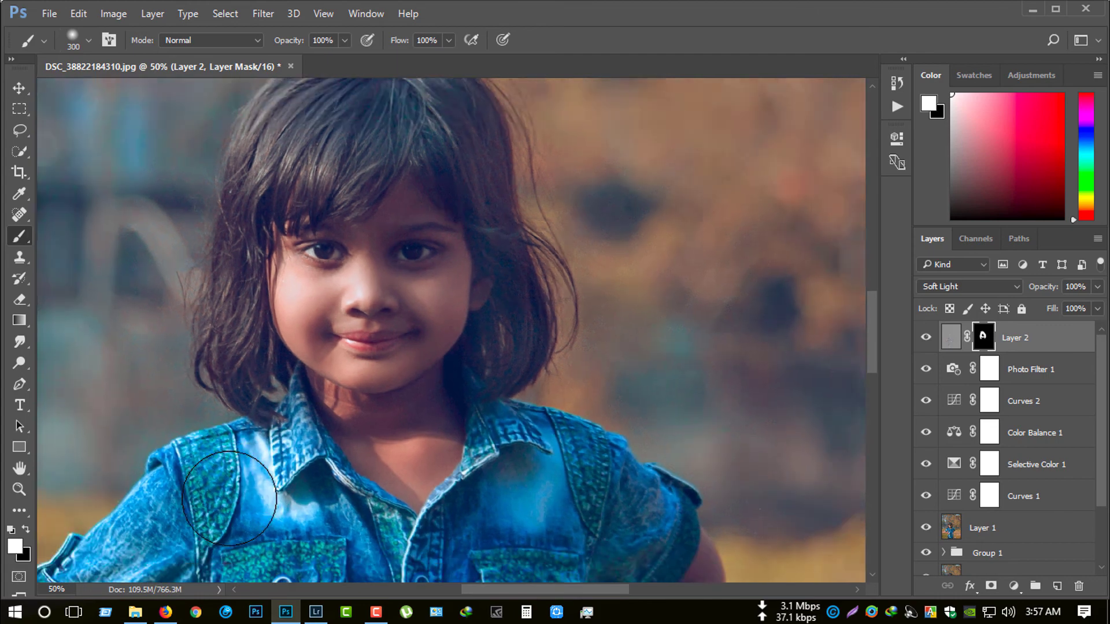
{"action": "key", "text": "ctrl+0"}
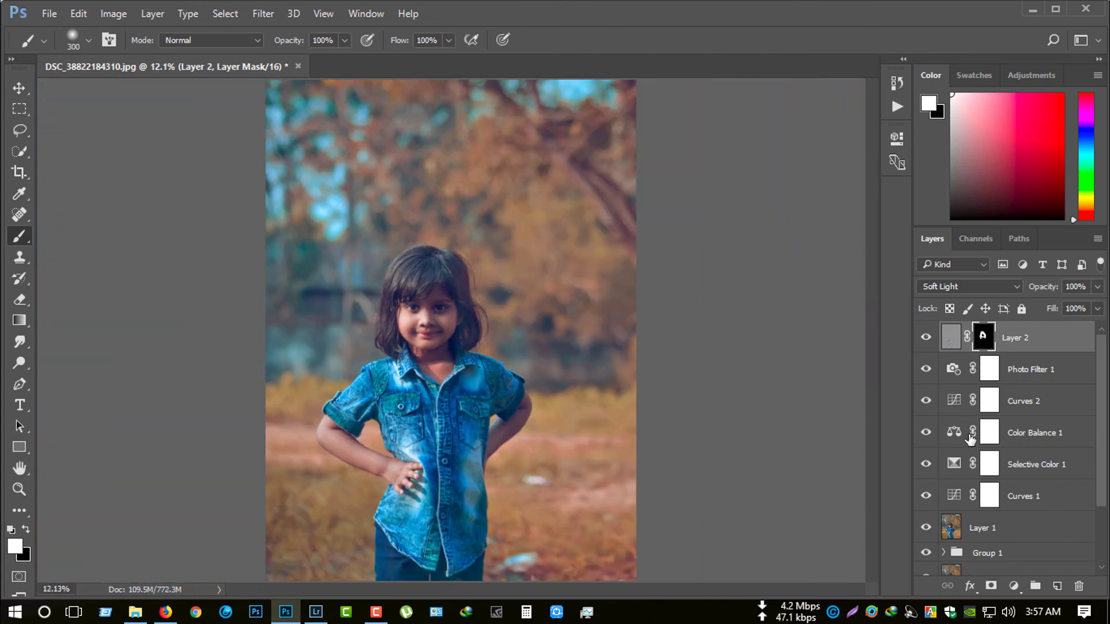
- Add a Brightness/Contrast layer at Brightness 36, Contrast 8, clipped to Layer 2
{"action": "left_click", "coordinate": [1016, 586]}
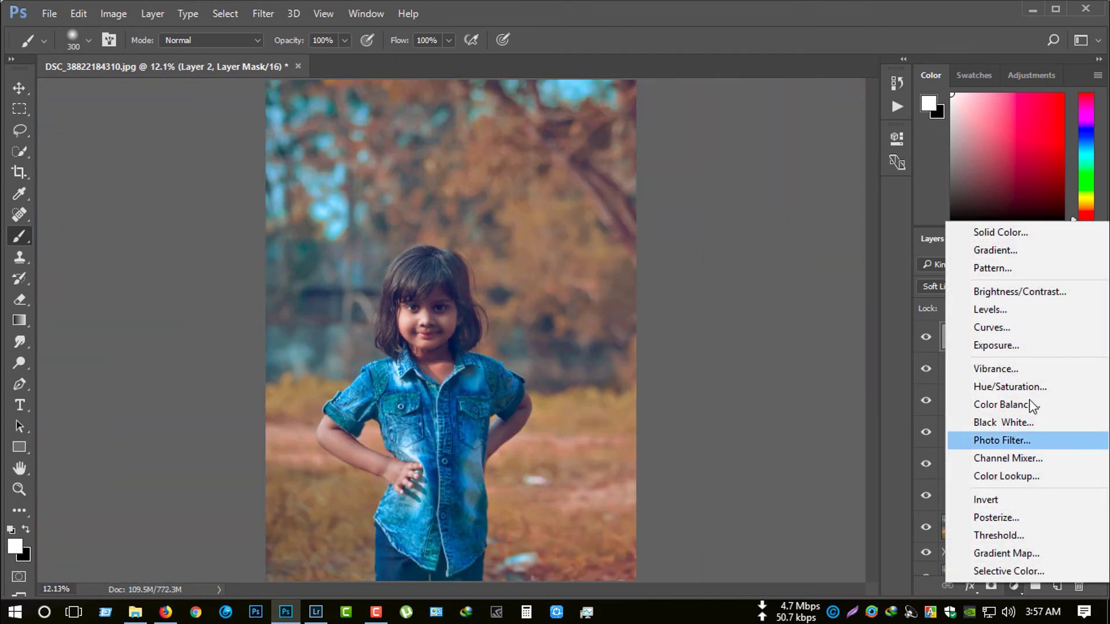
{"action": "left_click", "coordinate": [1008, 295]}
{"action": "left_click_drag", "start_coordinate": [762, 223], "coordinate": [764, 224]}
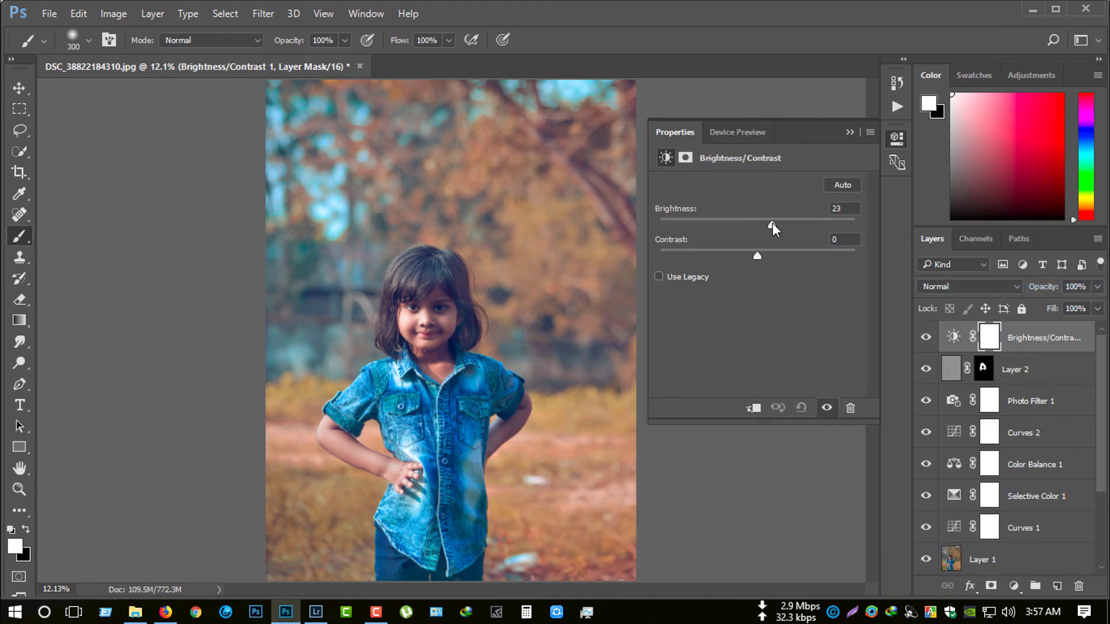
{"action": "left_click_drag", "start_coordinate": [772, 223], "coordinate": [768, 224]}
{"action": "left_click", "coordinate": [1022, 350], "text": "alt"}
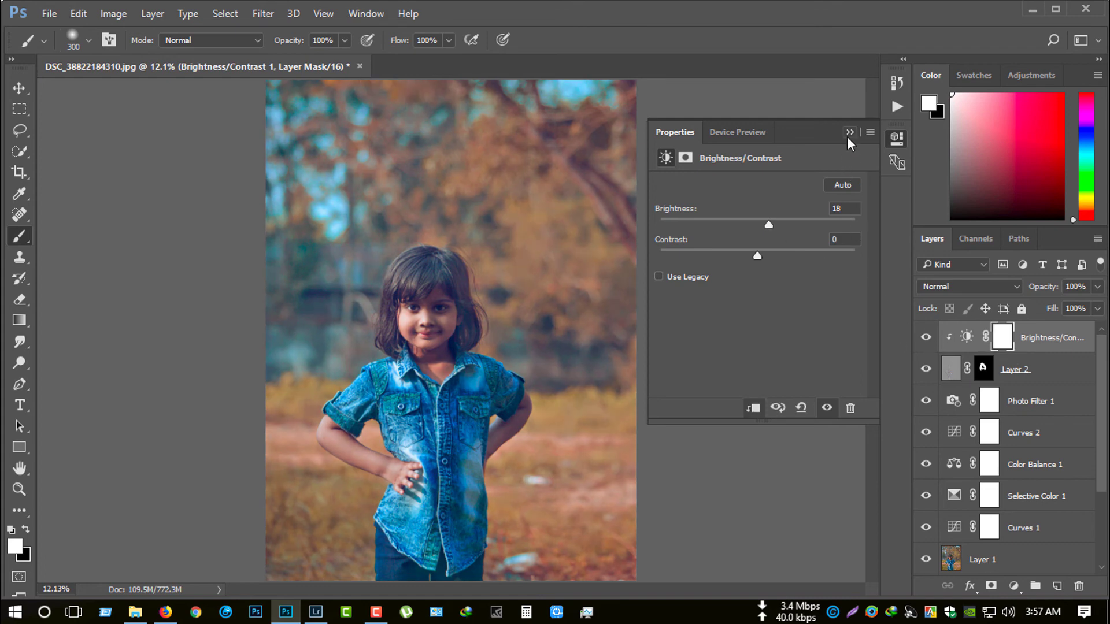
{"action": "left_click", "coordinate": [849, 132]}
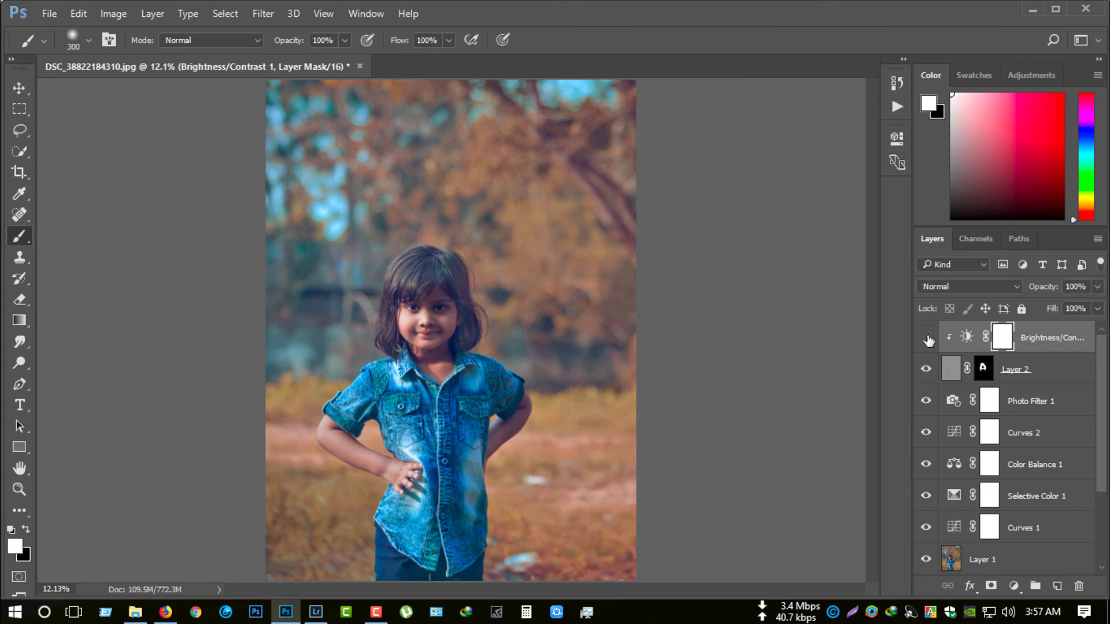
{"action": "left_click", "coordinate": [926, 339]}
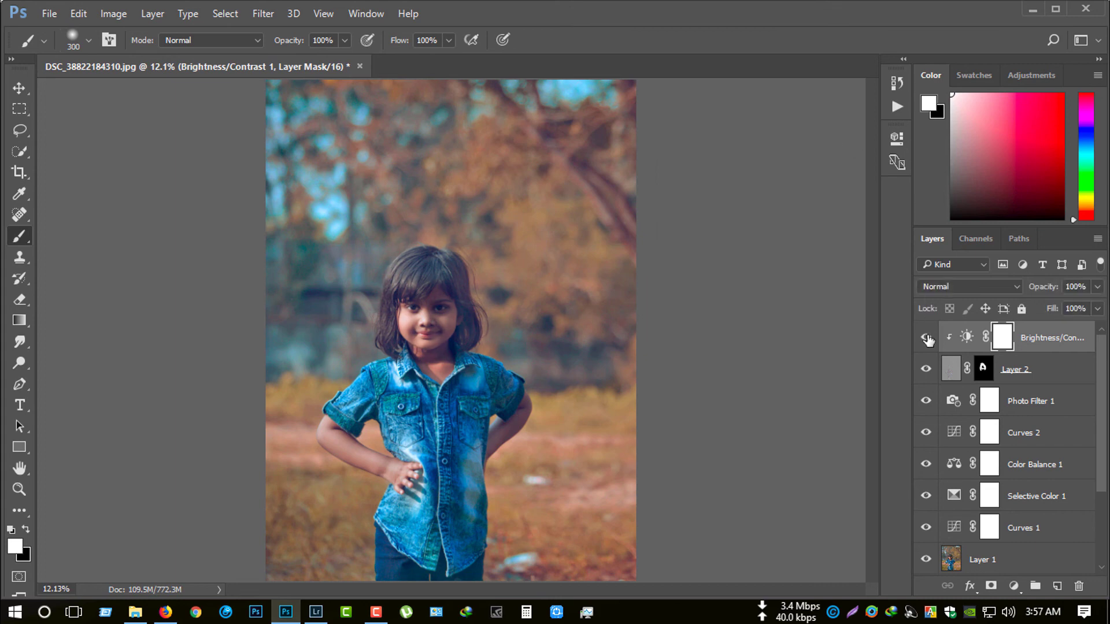
- Paint Layer 2's mask to reveal sharpening over the face and along the arm to the hand
{"action": "left_click", "coordinate": [983, 368]}
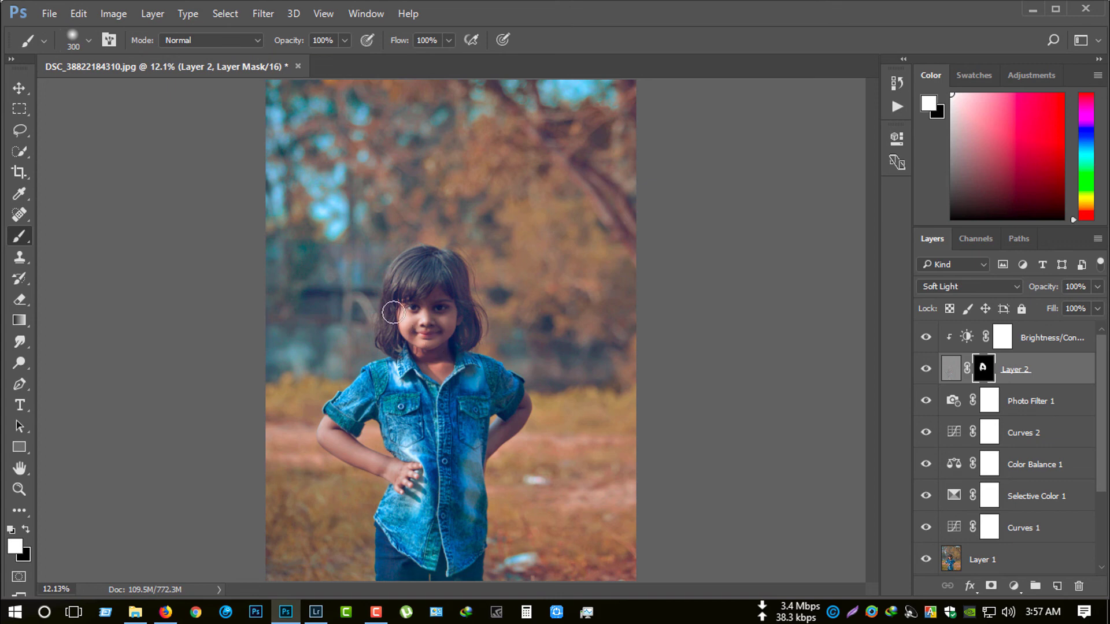
{"action": "key", "text": "bracketright"}
{"action": "key", "text": "bracketright"}
{"action": "key", "text": "bracketright"}
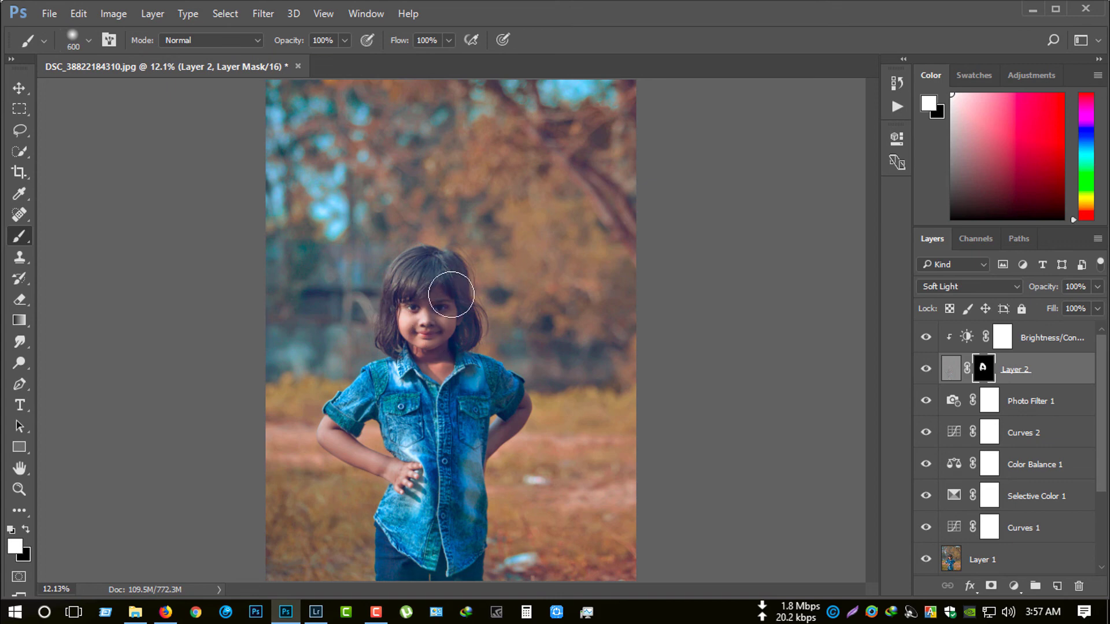
{"action": "left_click", "coordinate": [450, 295]}
{"action": "key", "text": "bracketleft"}
{"action": "key", "text": "bracketleft"}
{"action": "key", "text": "bracketleft"}
{"action": "mouse_move", "coordinate": [326, 432]}
{"action": "left_mouse_down"}
{"action": "mouse_move", "coordinate": [367, 463]}
{"action": "mouse_move", "coordinate": [410, 473]}
{"action": "left_mouse_up"}
{"action": "left_click", "coordinate": [935, 340]}
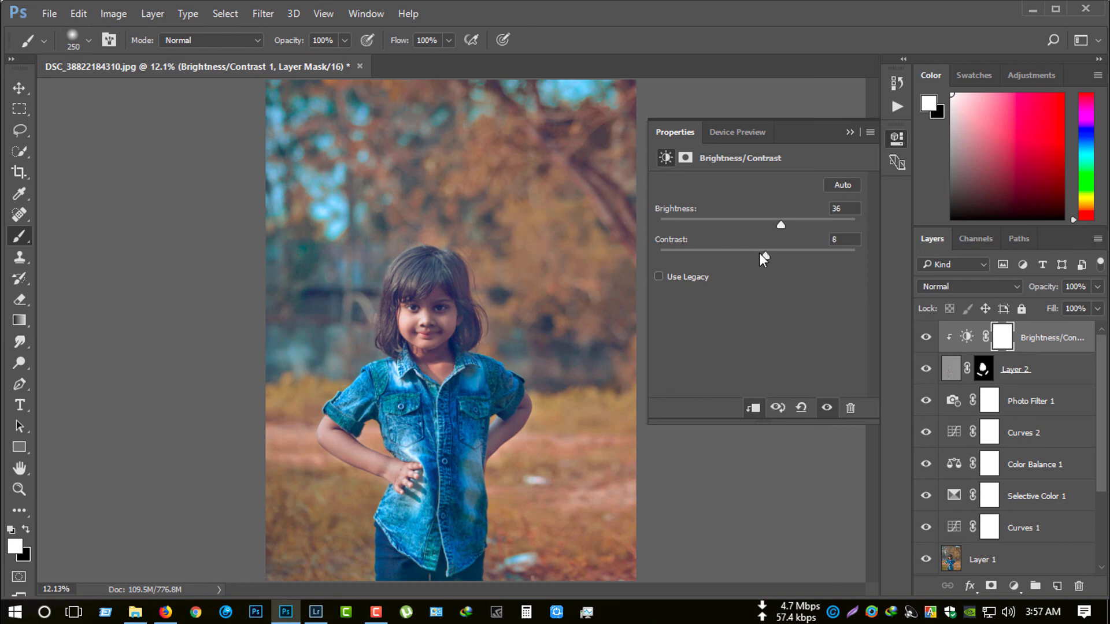
{"action": "left_click", "coordinate": [847, 133]}
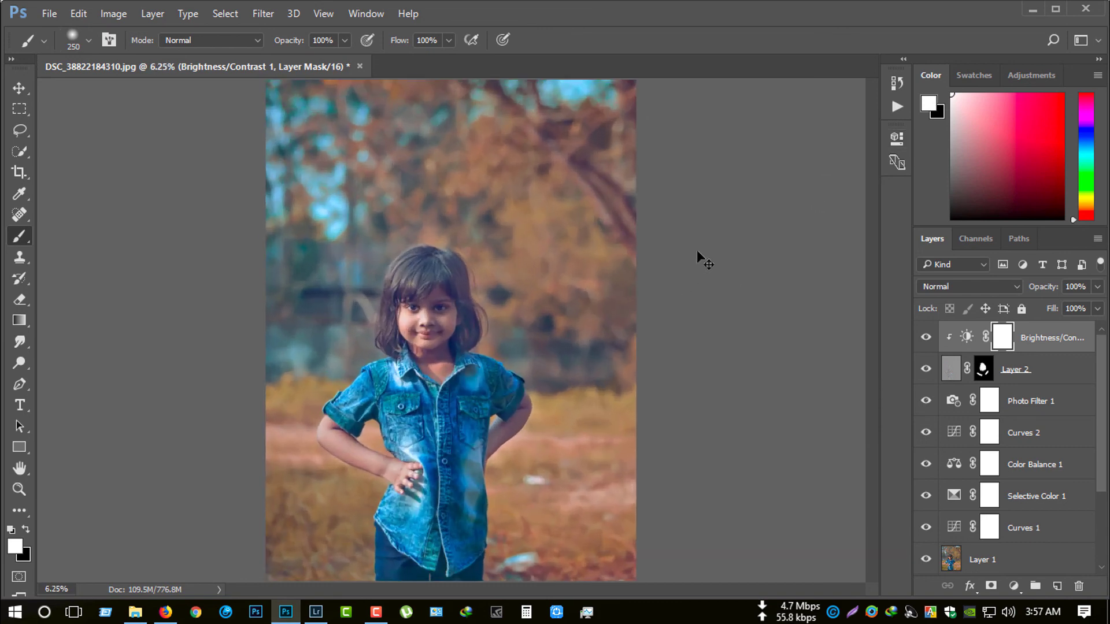
- Crop the portrait slightly tighter by pulling the top-right corner inward, then commit
{"action": "left_click", "coordinate": [26, 171]}
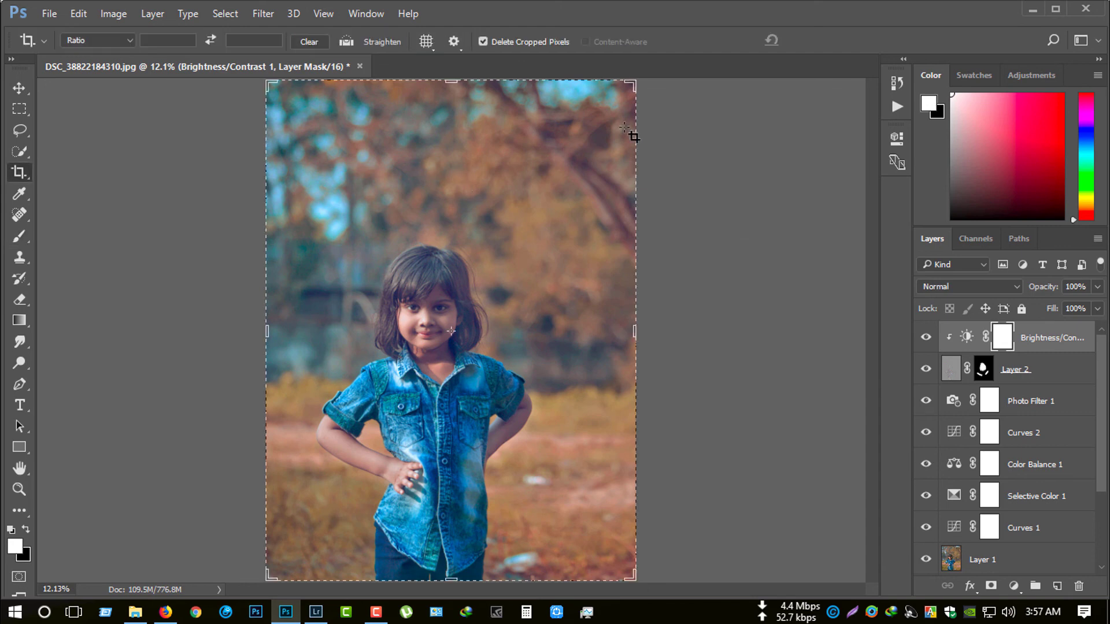
{"action": "left_click_drag", "start_coordinate": [636, 81], "coordinate": [623, 94]}
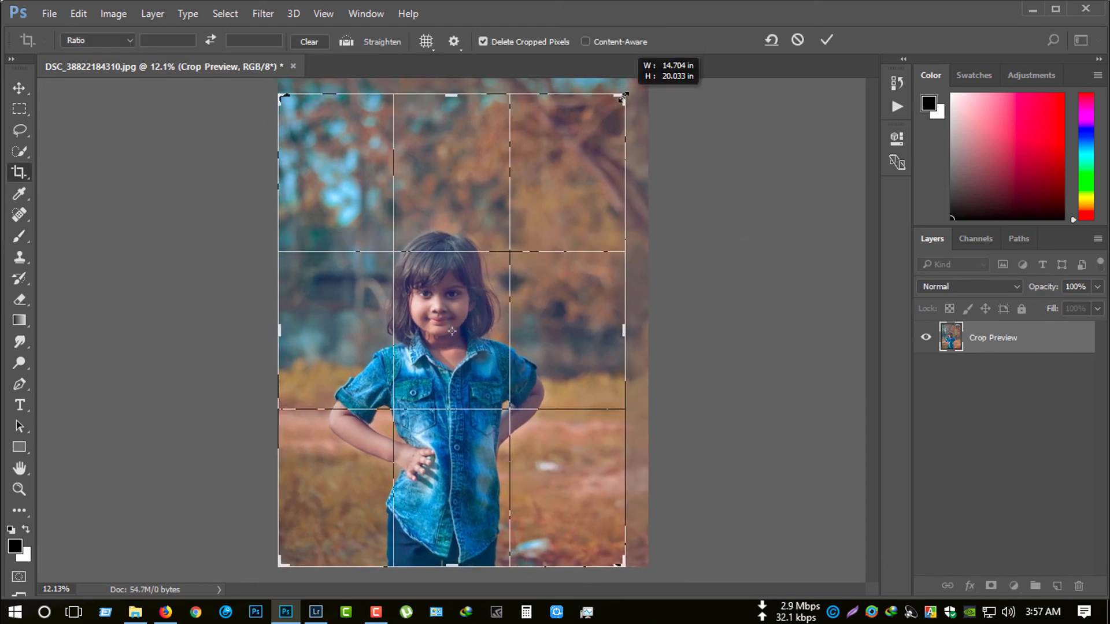
{"action": "left_click_drag", "start_coordinate": [623, 94], "coordinate": [621, 104]}
{"action": "left_click", "coordinate": [824, 40]}
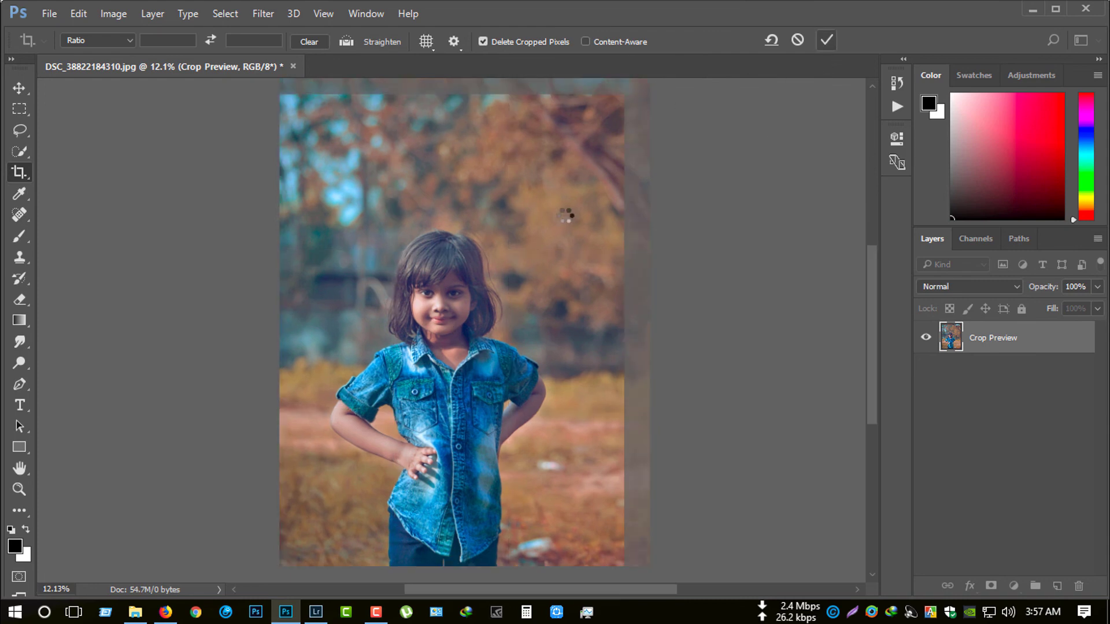
{"action": "key", "text": "ctrl+plus"}
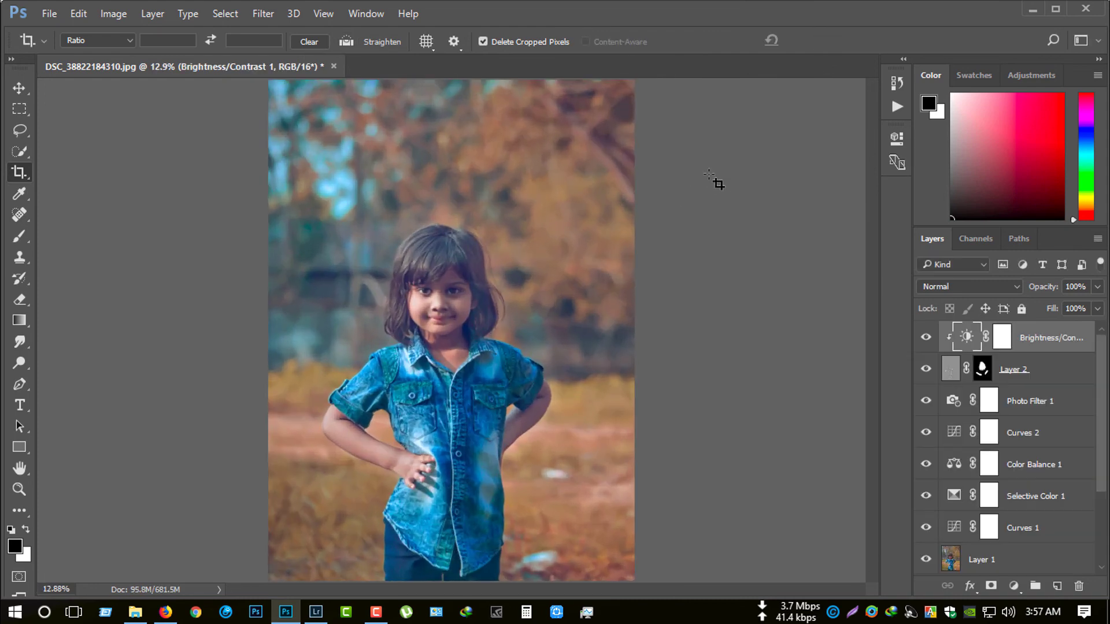
{"action": "key", "text": "ctrl+minus"}
{"action": "key", "text": "ctrl+minus"}
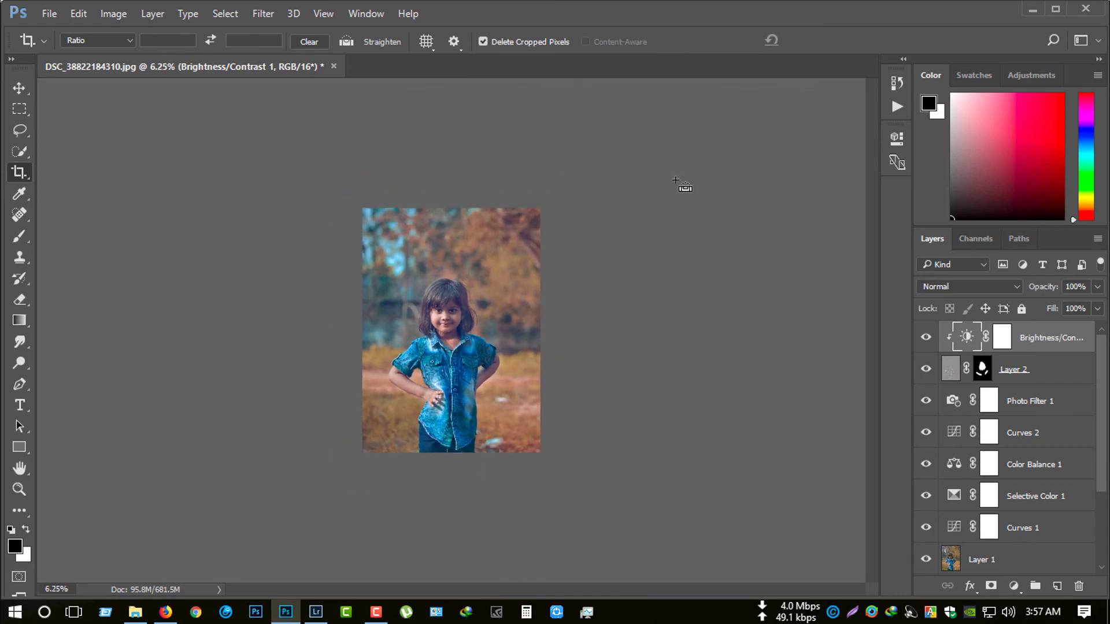
{"action": "key", "text": "ctrl+0"}
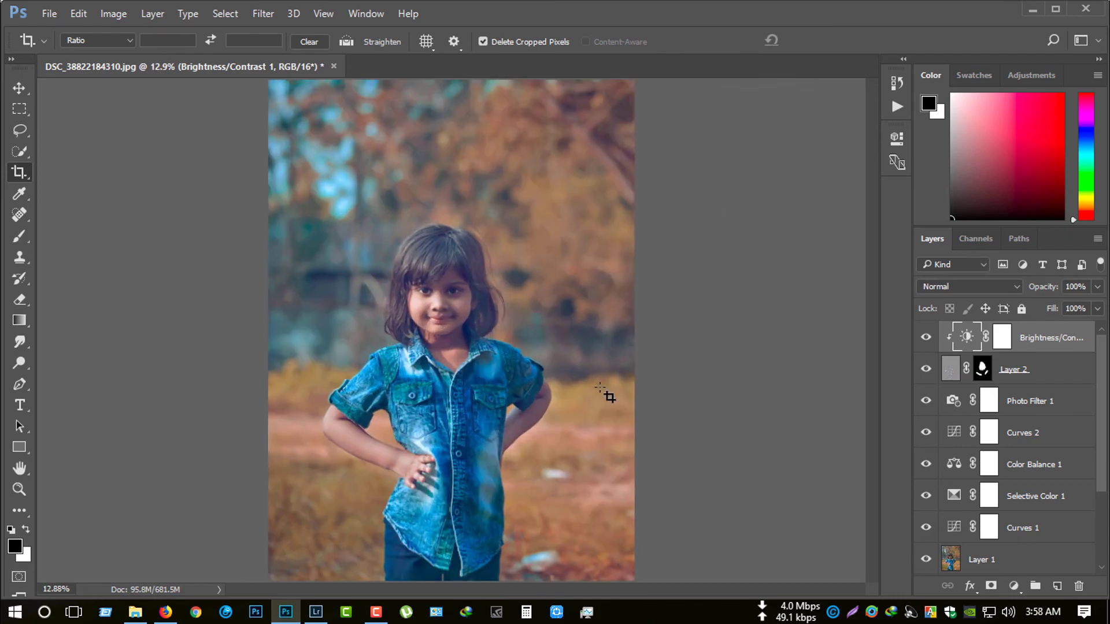